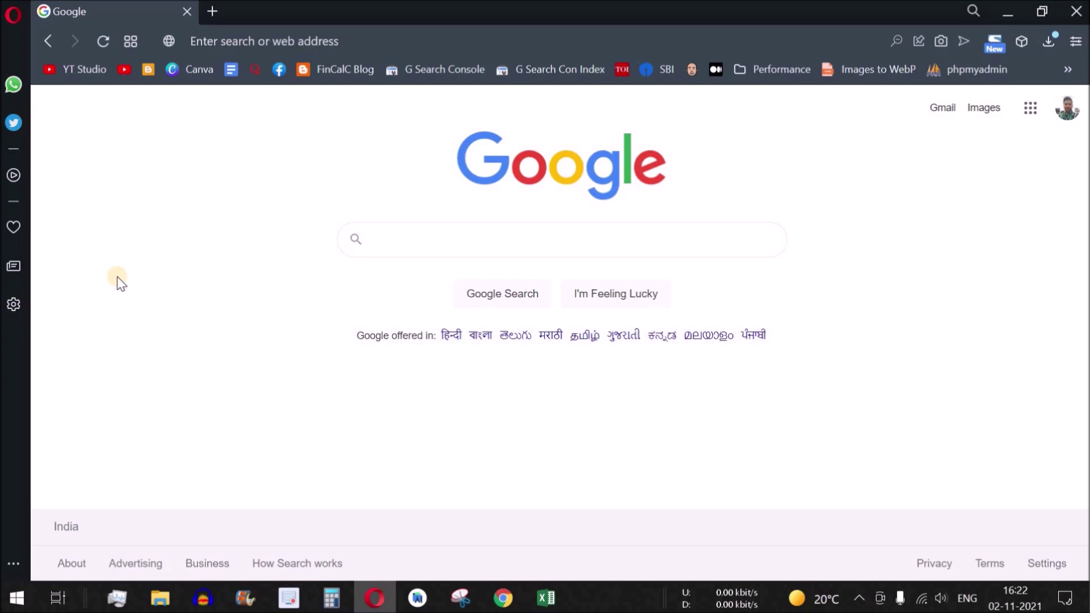
- Go to the fincalc-blog.in website
click(318, 40)
text(fincalc)
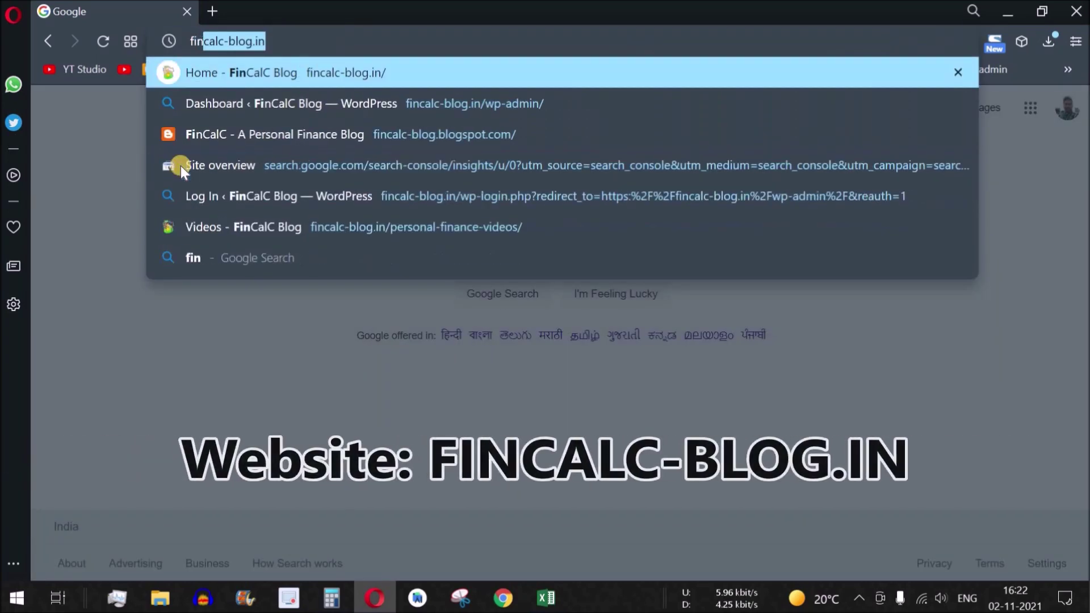
text(-bl)
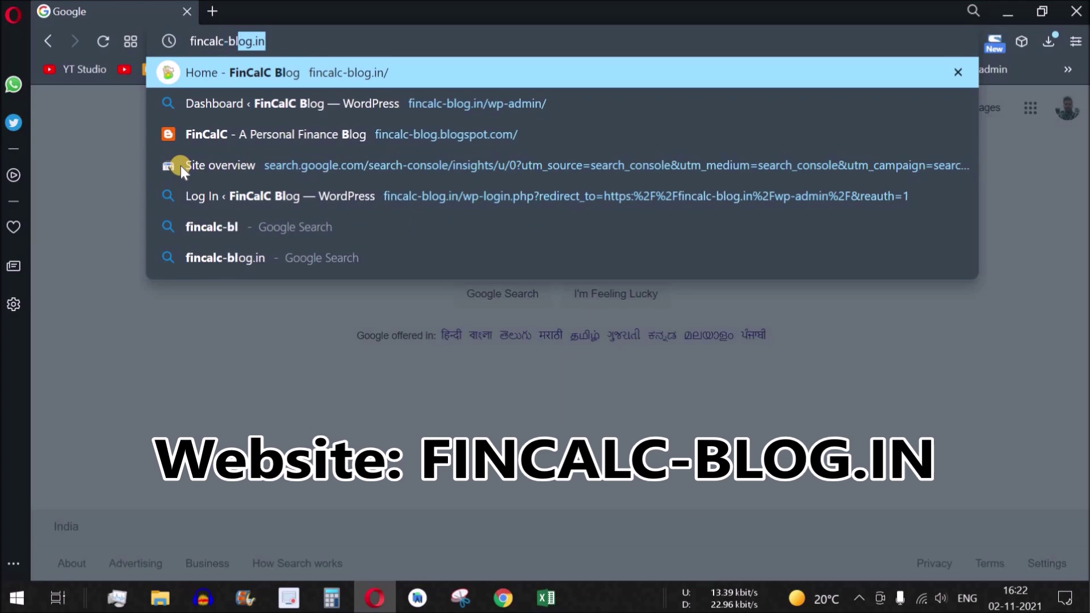
text(og.in)
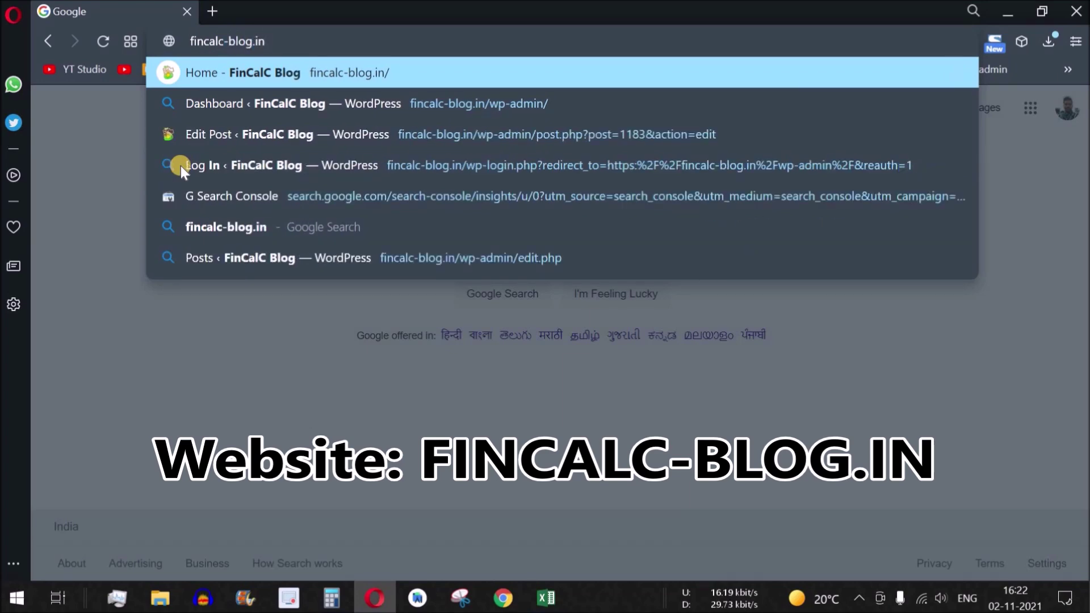
key(Return)
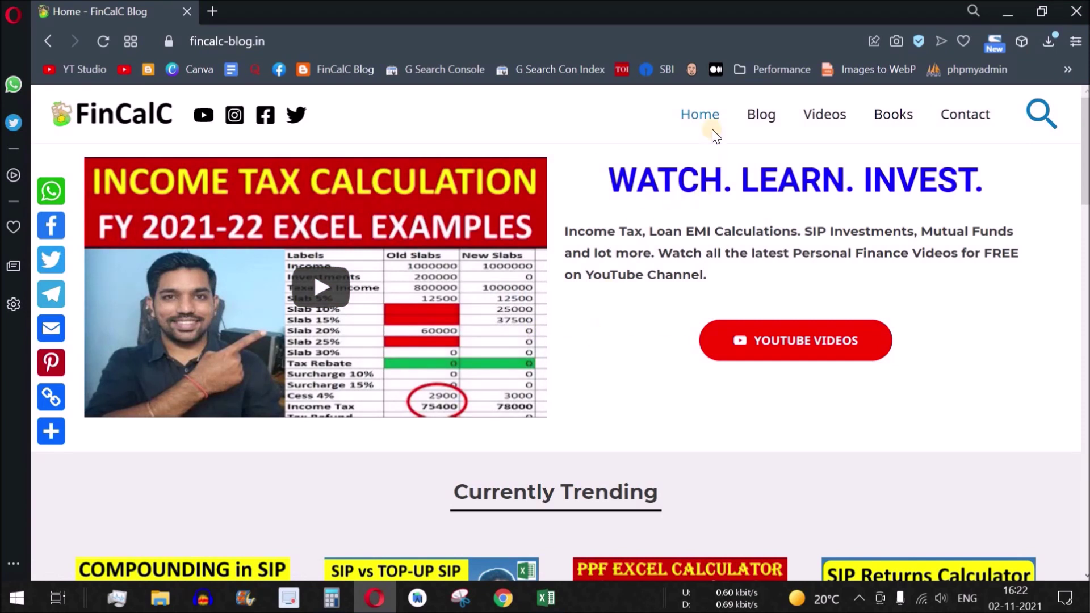
- Show the blog's Mutual Funds posts and open the article "How Compounding Works in Mutual Fund or SIP"
click(761, 118)
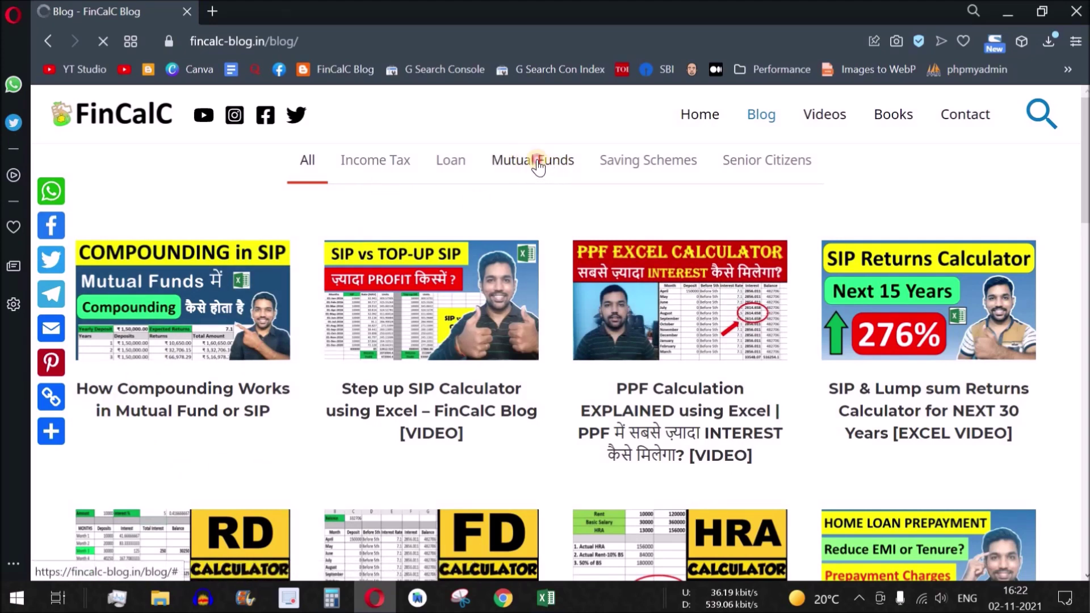
click(537, 162)
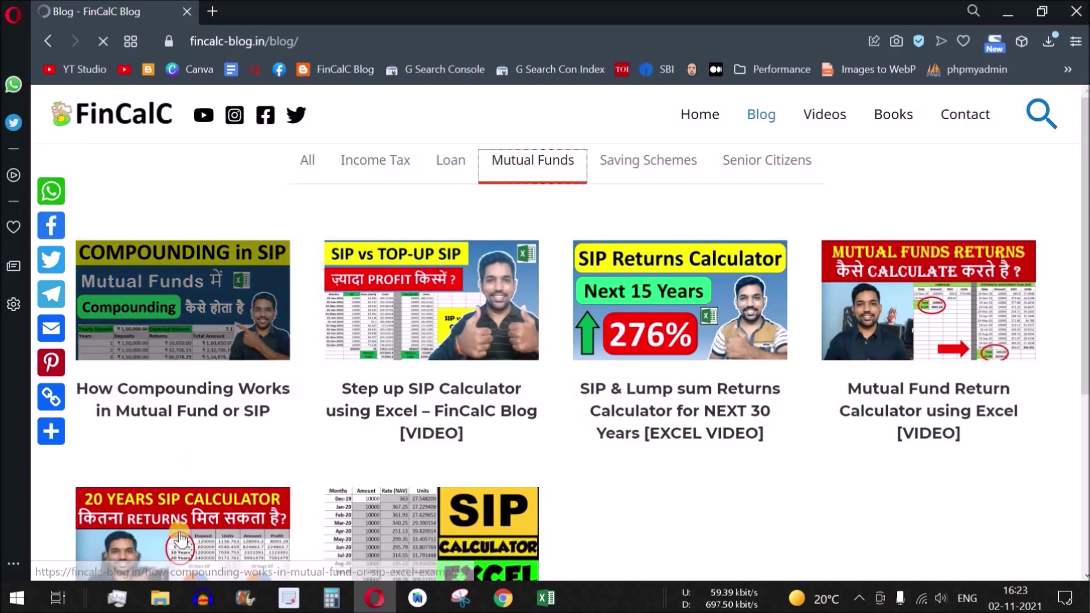
scroll(795, 497, down, 1)
scroll(793, 496, up, 1)
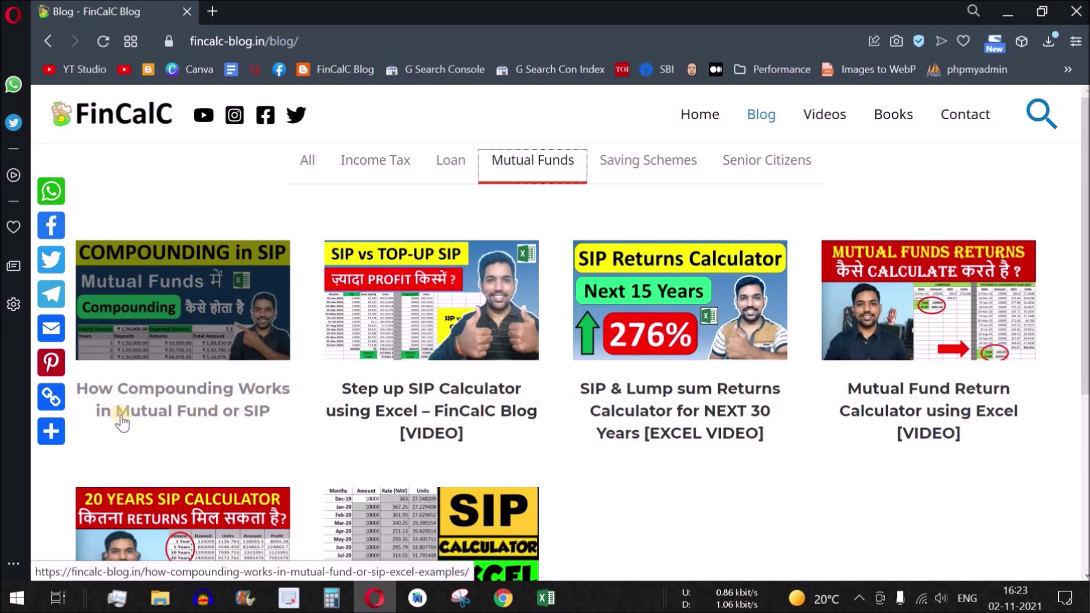
click(198, 291)
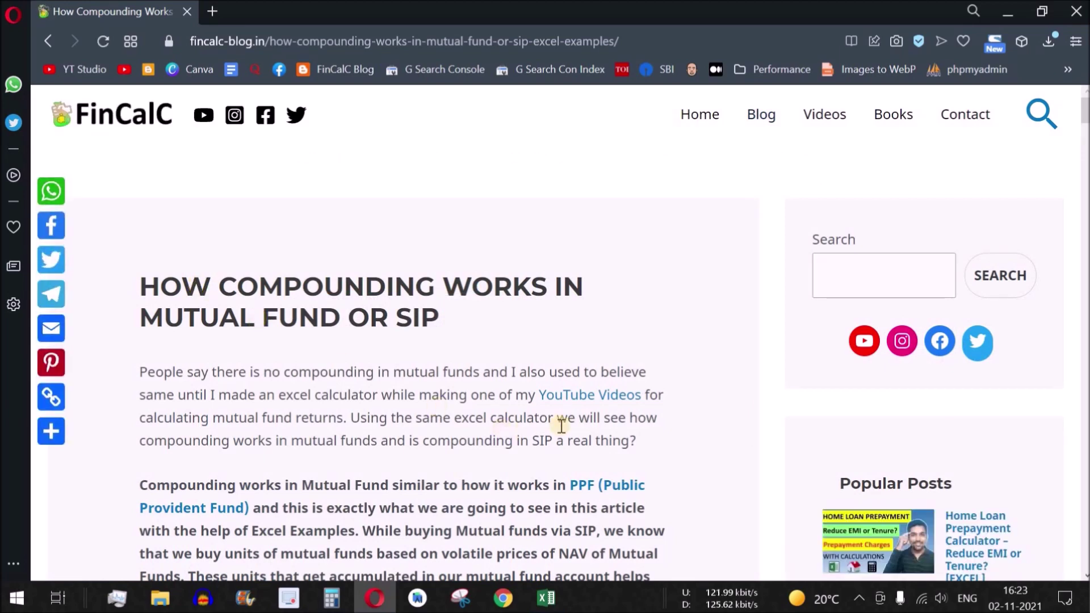
- Read the article's introduction, table of contents, and the monthly and half-yearly compounding examples
scroll(553, 421, down, 1)
scroll(550, 423, up, 1)
scroll(547, 423, down, 3)
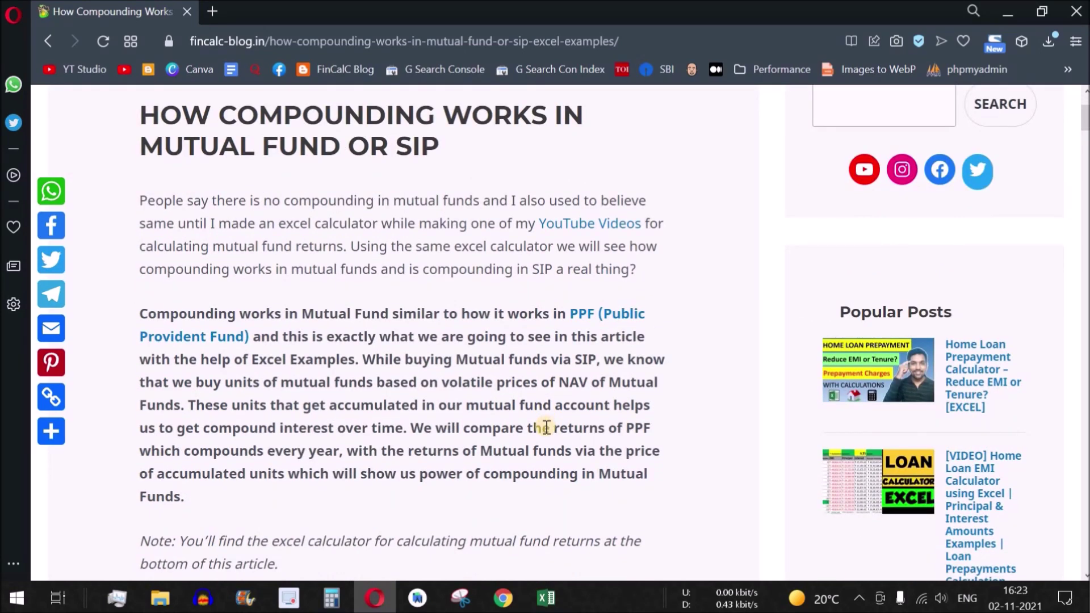
scroll(545, 427, down, 6)
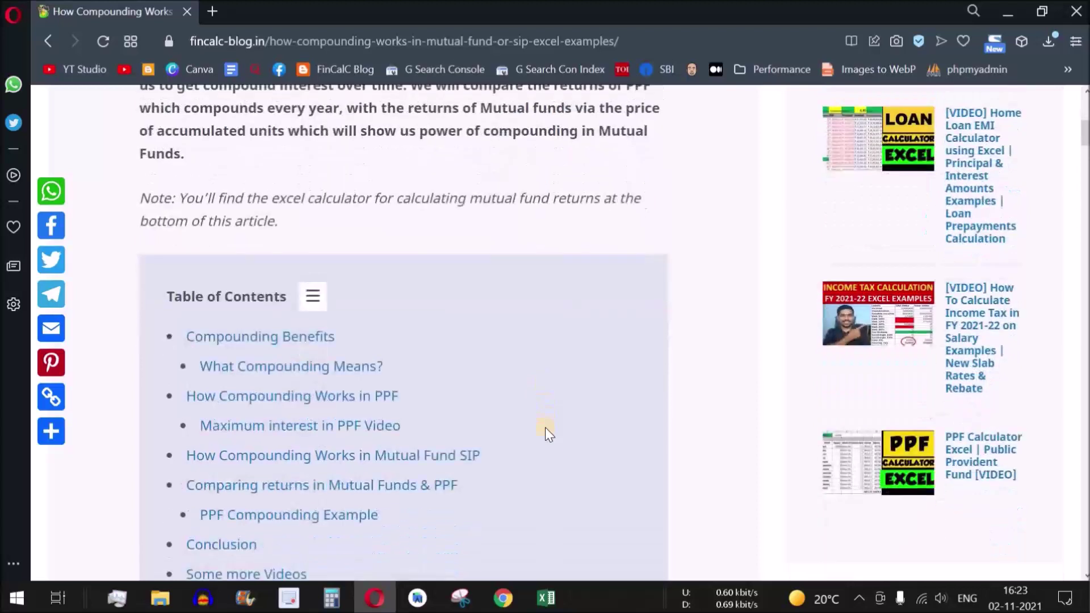
scroll(544, 428, down, 3)
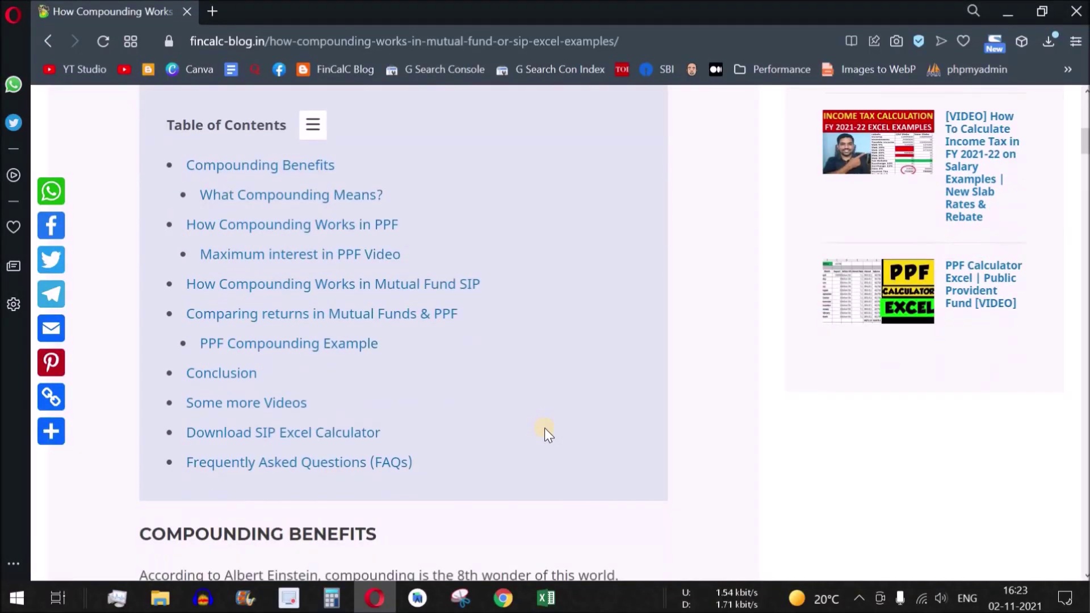
scroll(544, 428, down, 2)
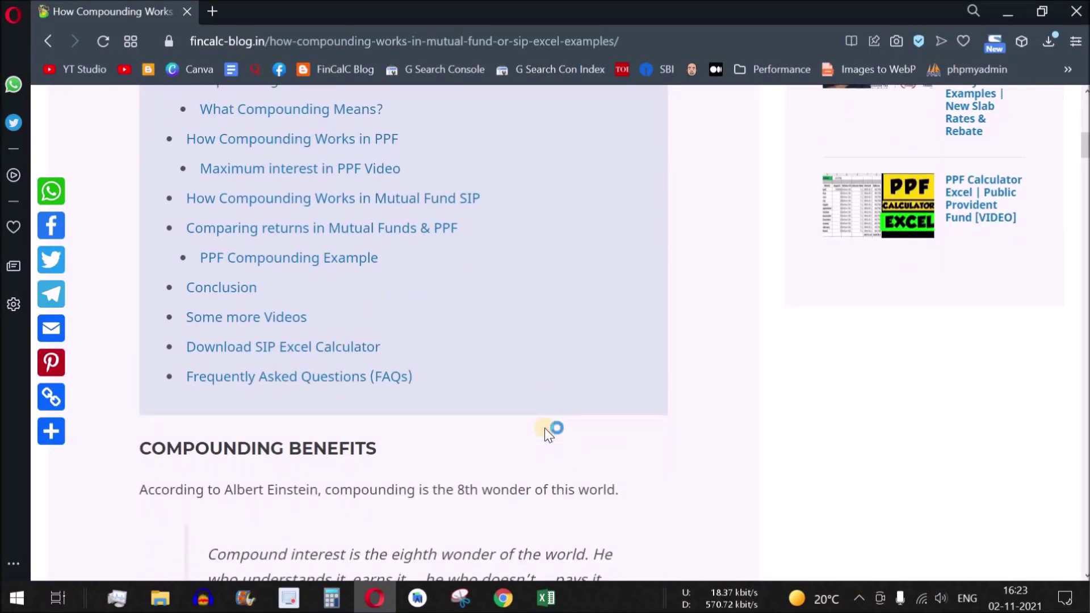
scroll(544, 429, down, 5)
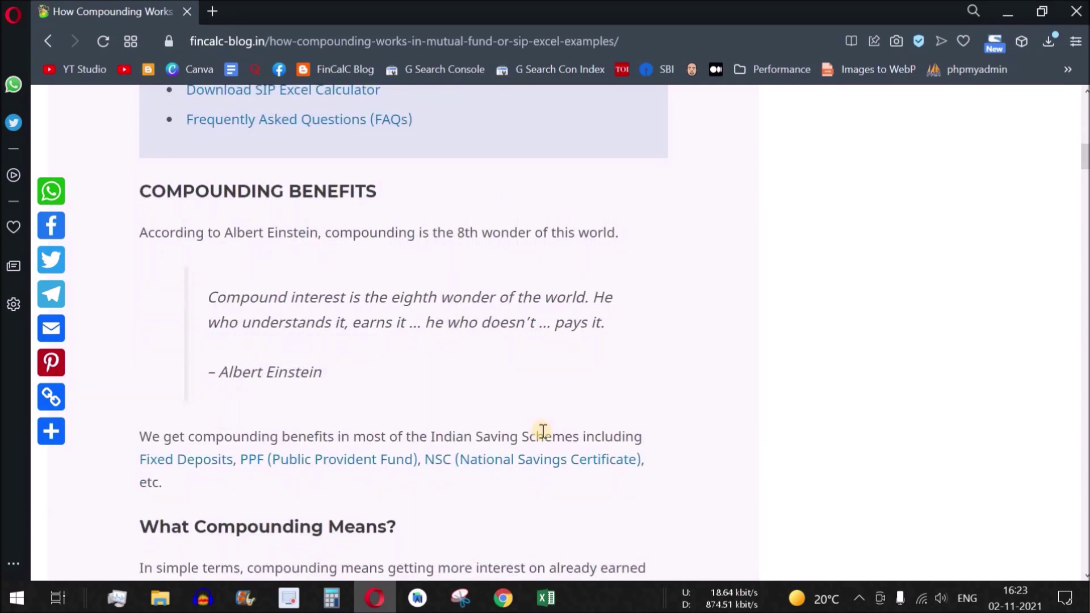
scroll(542, 433, down, 5)
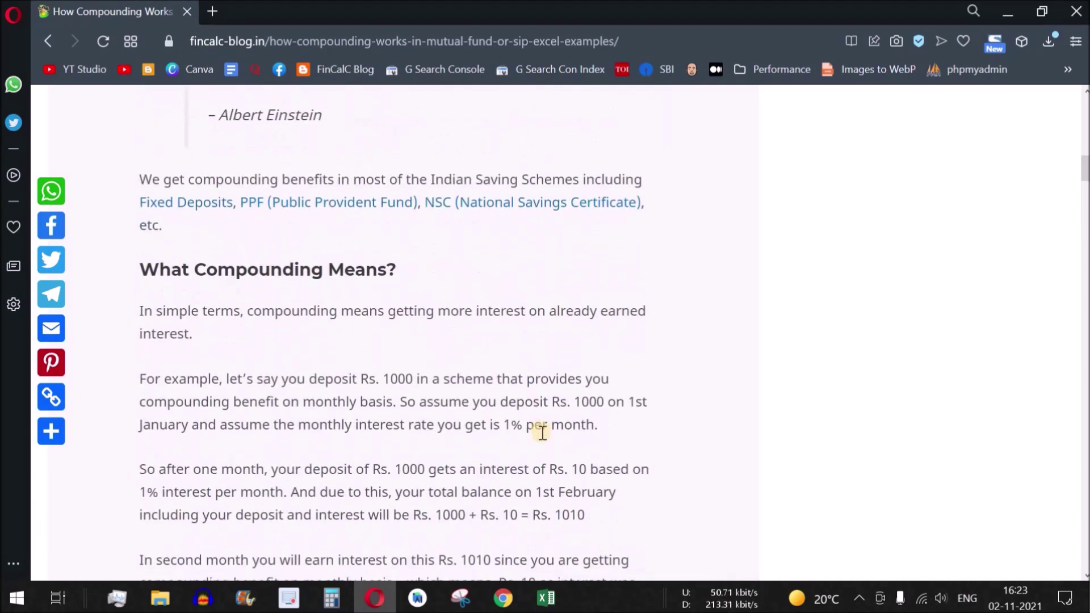
scroll(543, 433, down, 2)
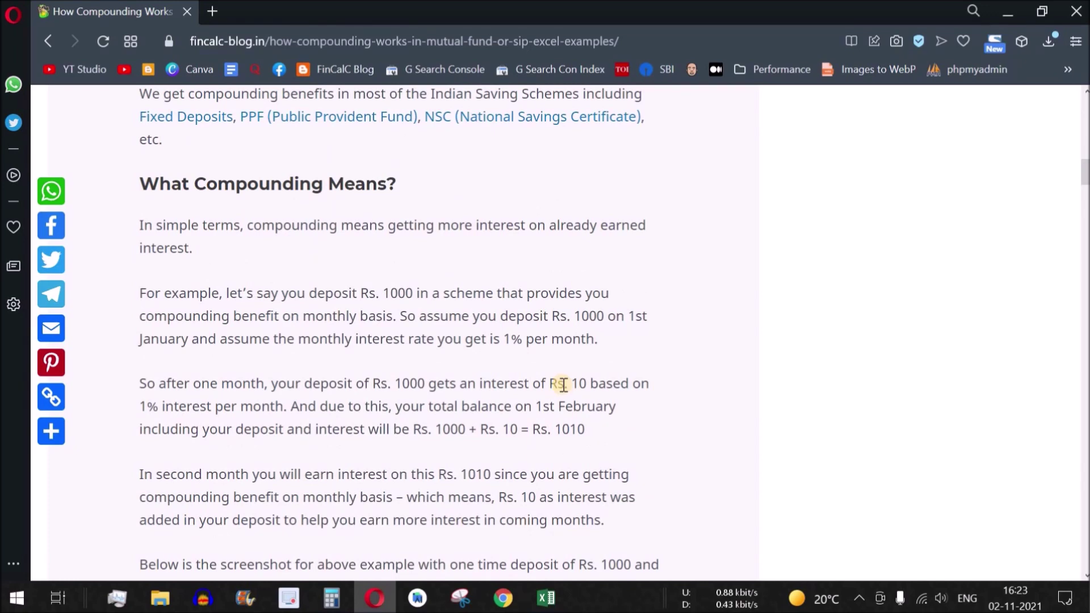
scroll(561, 387, down, 5)
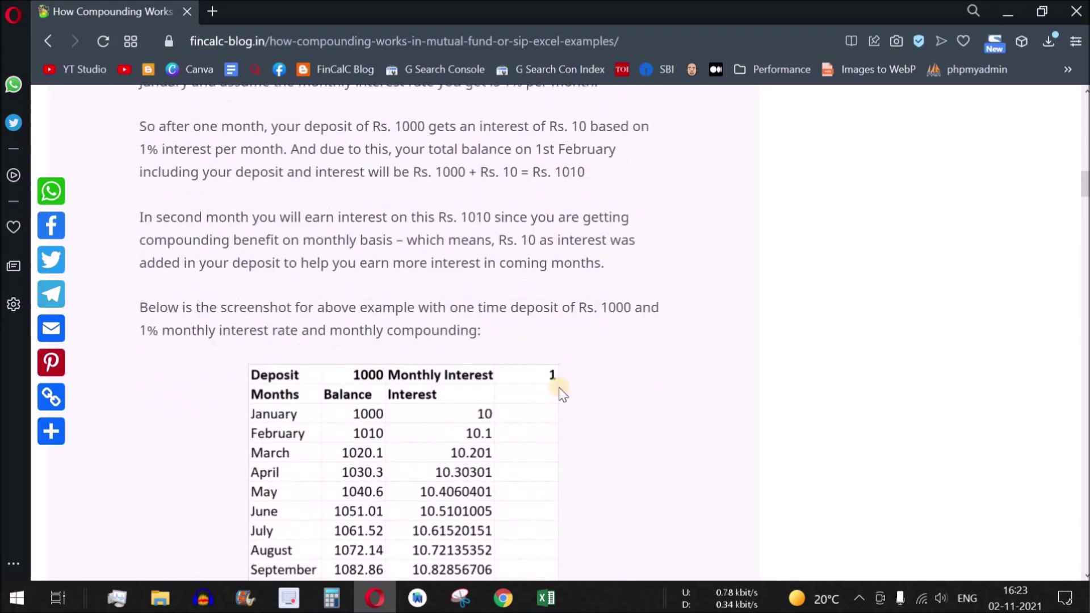
scroll(559, 389, down, 5)
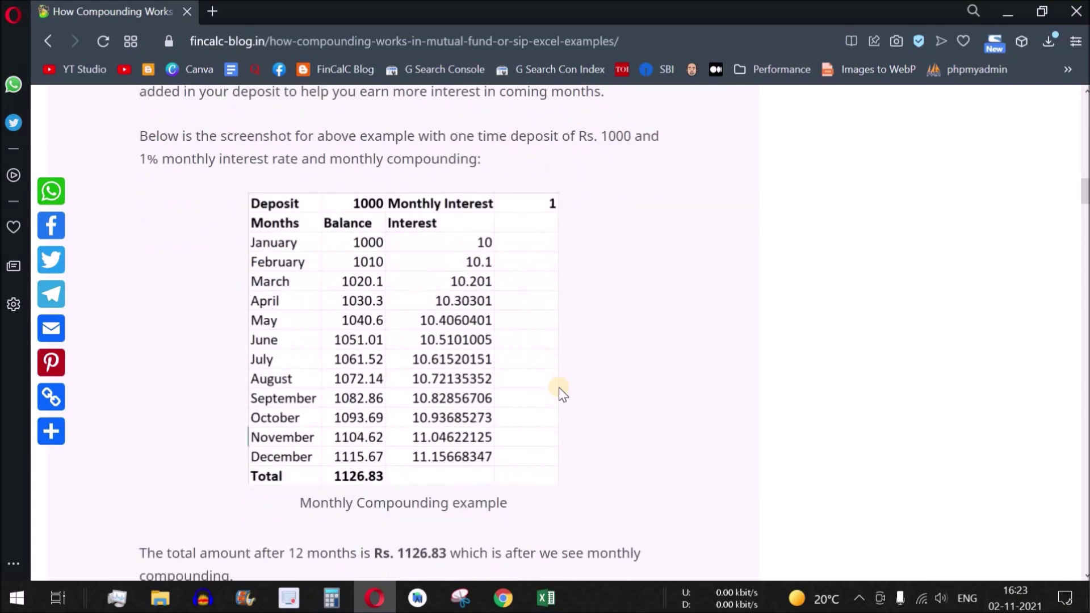
scroll(560, 392, down, 8)
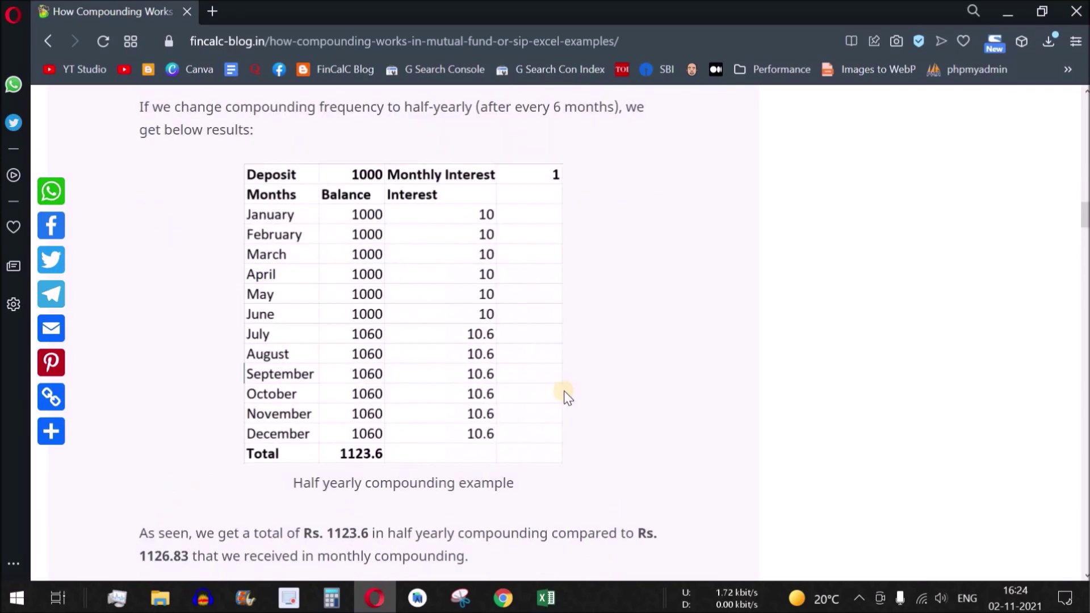
- Find the "Download SIP Excel Calculator" link near the end of the article and open its spreadsheet
scroll(561, 396, down, 6)
scroll(561, 397, down, 20)
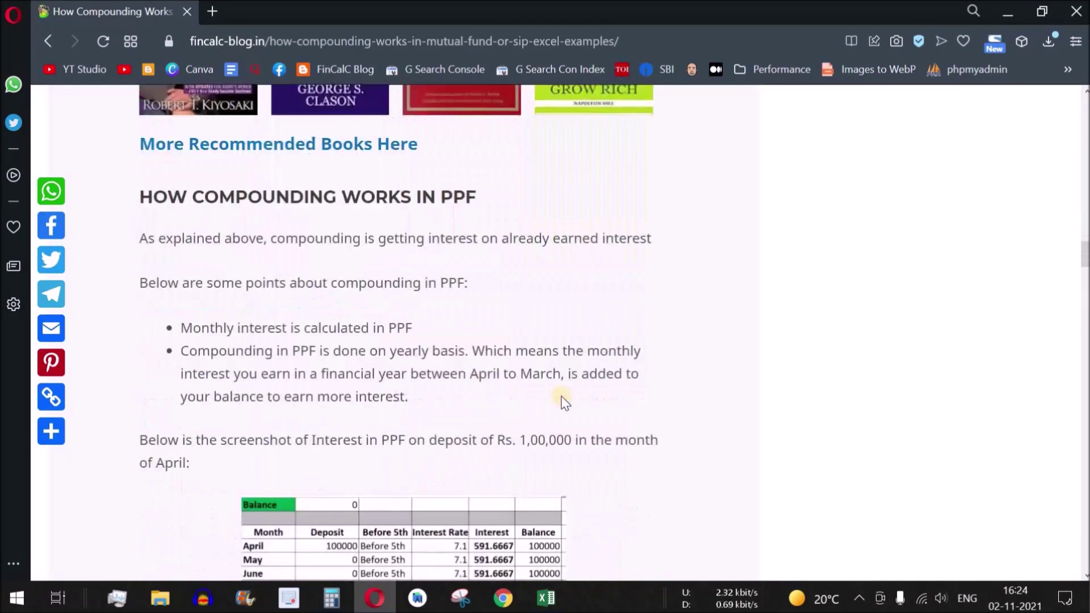
scroll(560, 400, down, 20)
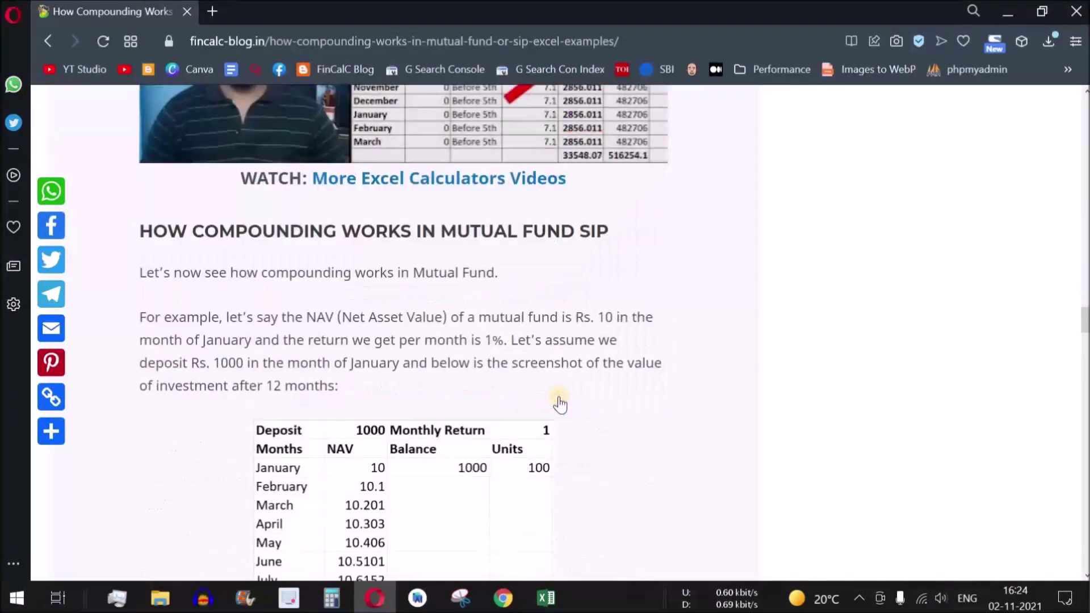
scroll(560, 402, down, 17)
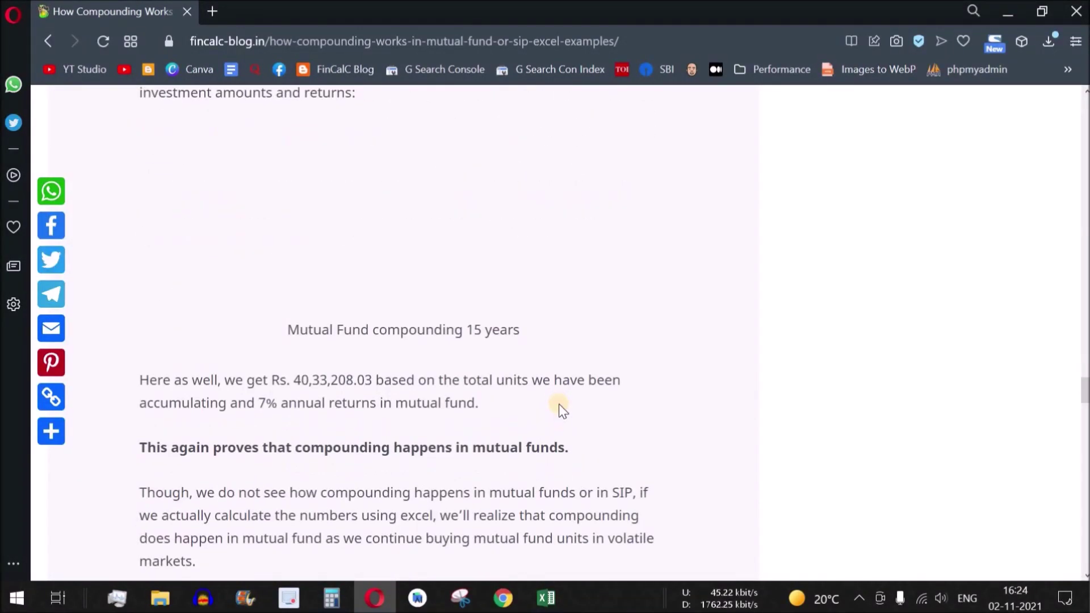
scroll(553, 406, down, 18)
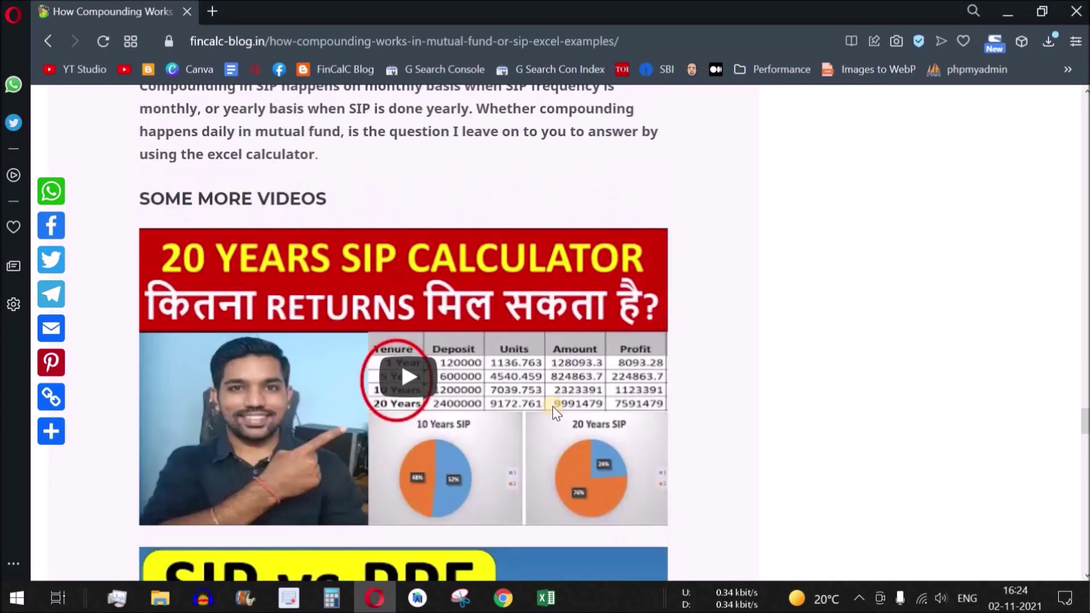
scroll(553, 417, down, 3)
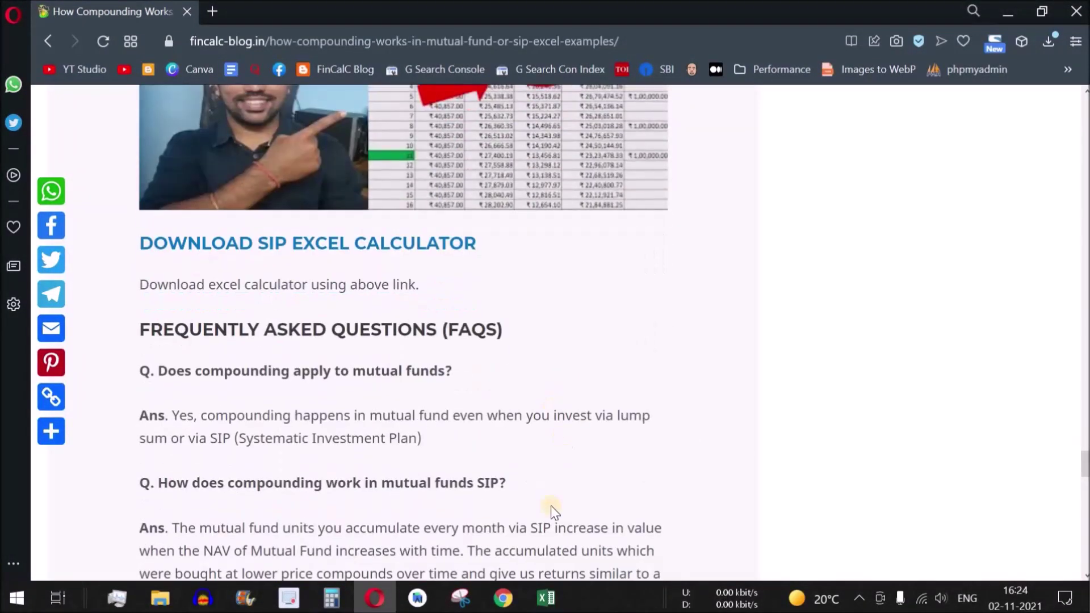
scroll(559, 414, up, 3)
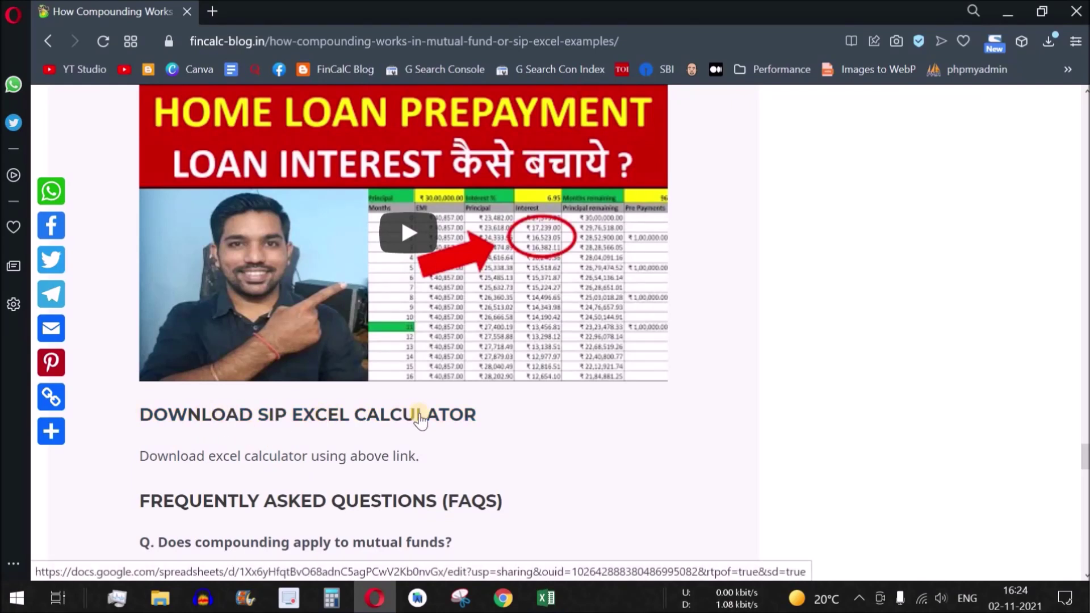
click(336, 420)
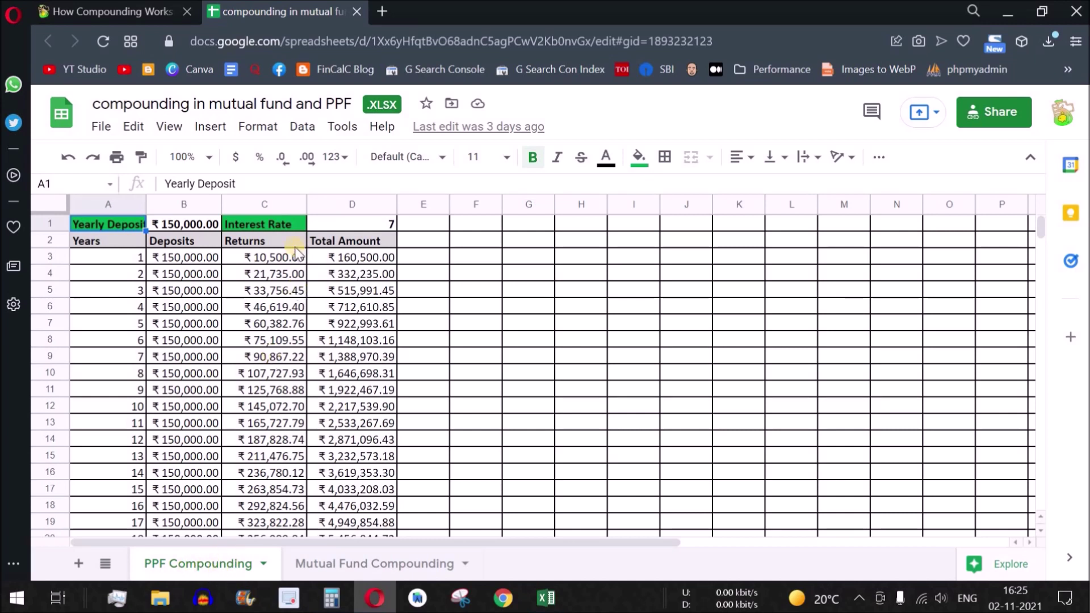
- Review the PPF returns in C3:C10 and switch to the Mutual Fund Compounding sheet
drag(267, 259, 281, 375)
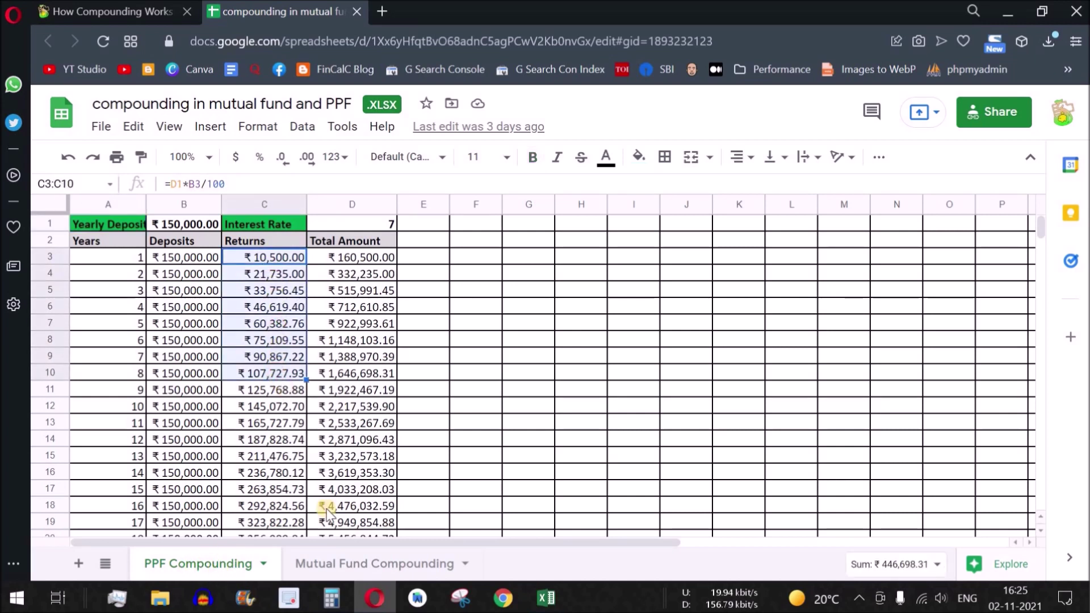
click(351, 564)
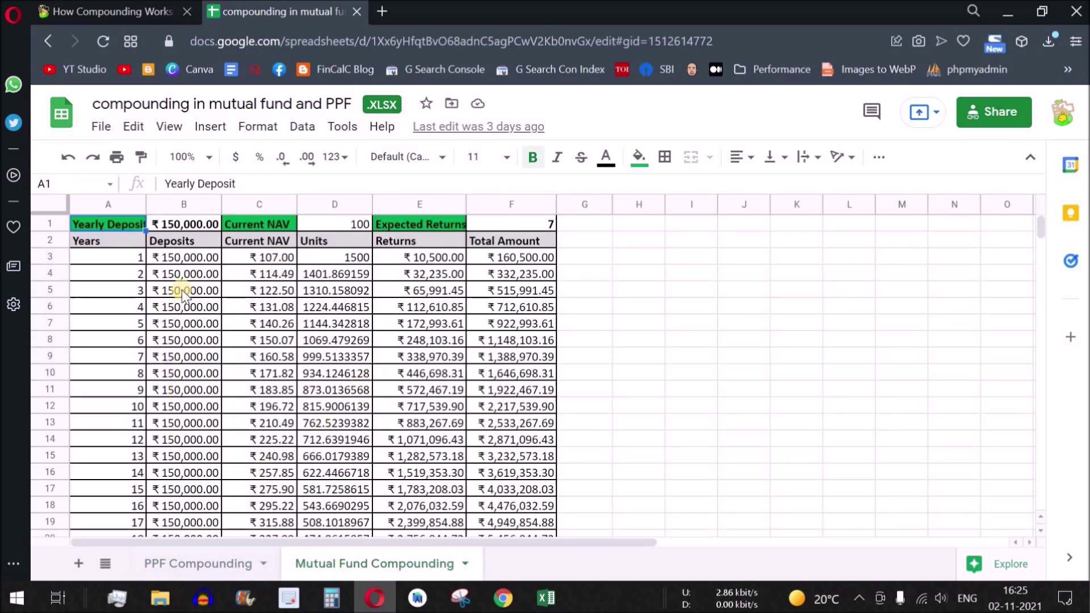
- Look up the formats offered for downloading the spreadsheet, including Microsoft Excel (.xlsx), without downloading it
click(102, 127)
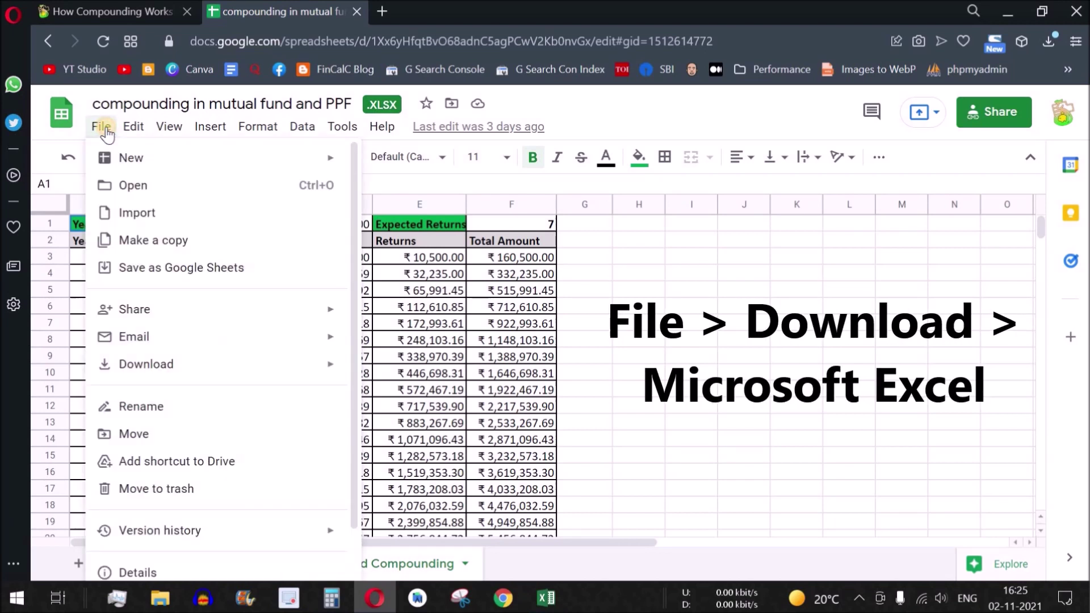
mouse_move(169, 374)
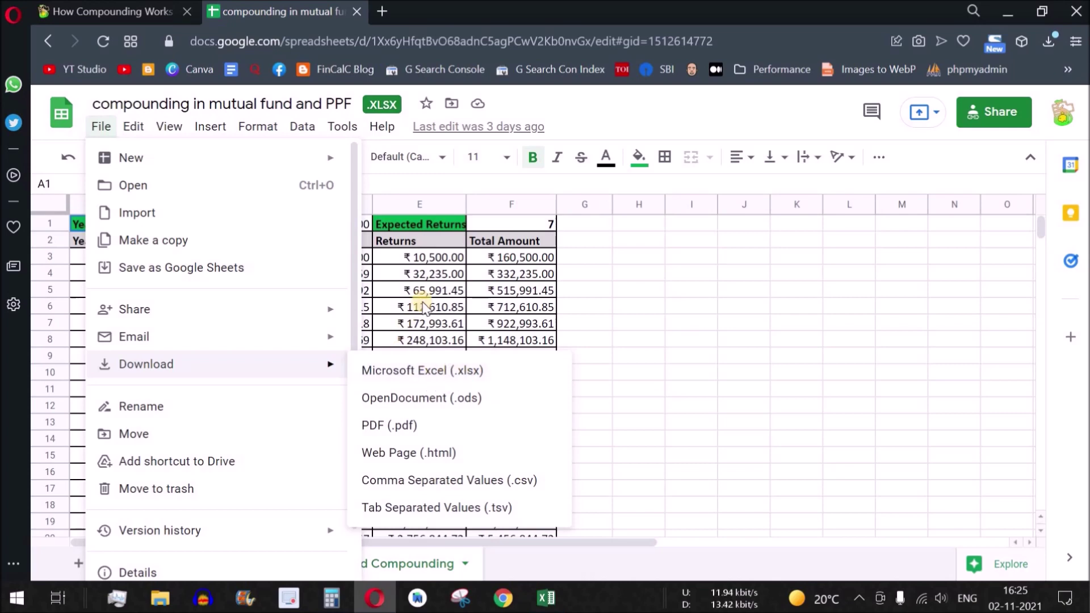
click(259, 323)
- Examine the deposits, NAV, units, returns and total amounts in B3:F16, highlighting the Returns column
drag(183, 258, 514, 475)
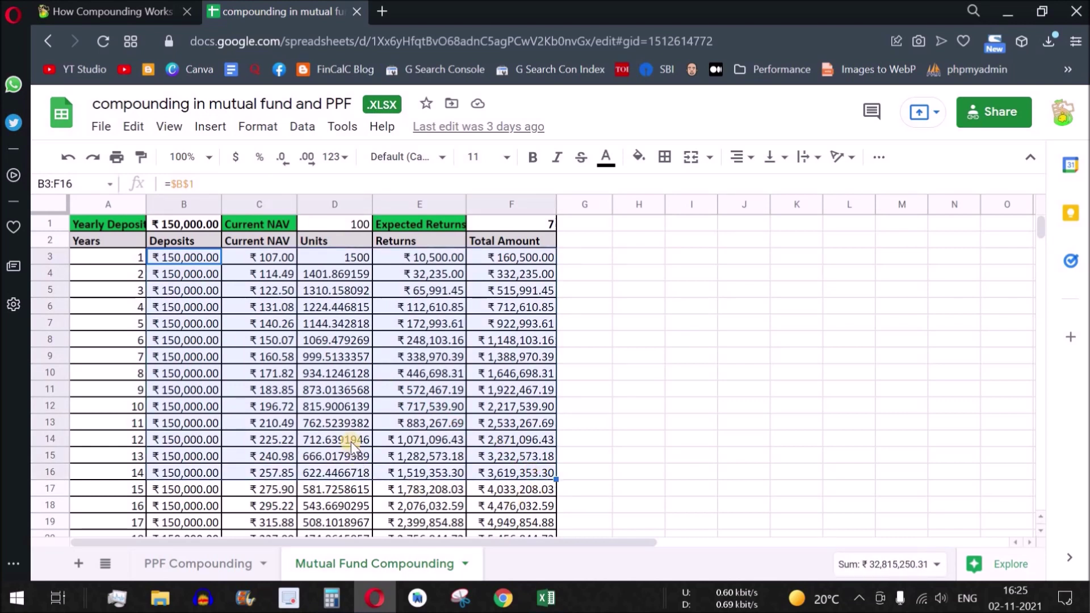
drag(427, 257, 429, 479)
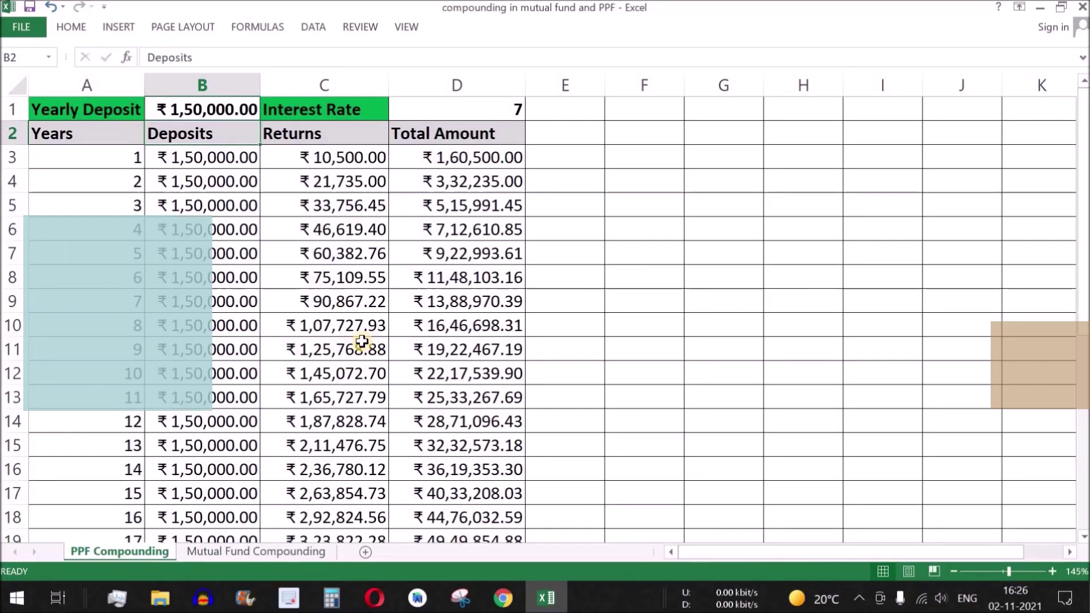
- Examine the yearly deposit, interest rate, and the Years and Deposits columns on the PPF Compounding sheet in Excel
click(165, 166)
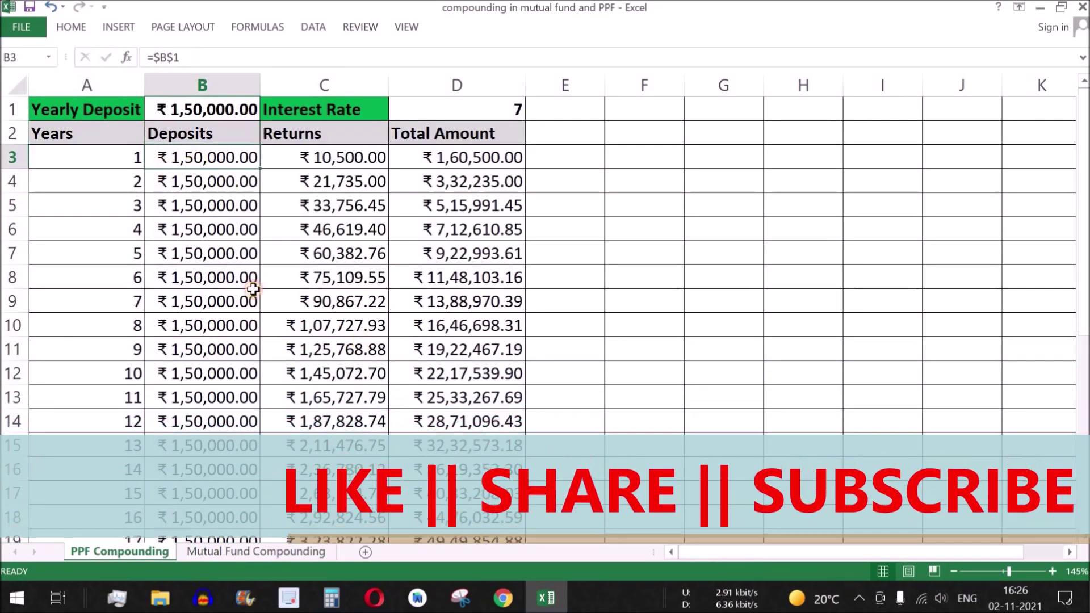
click(101, 115)
click(183, 114)
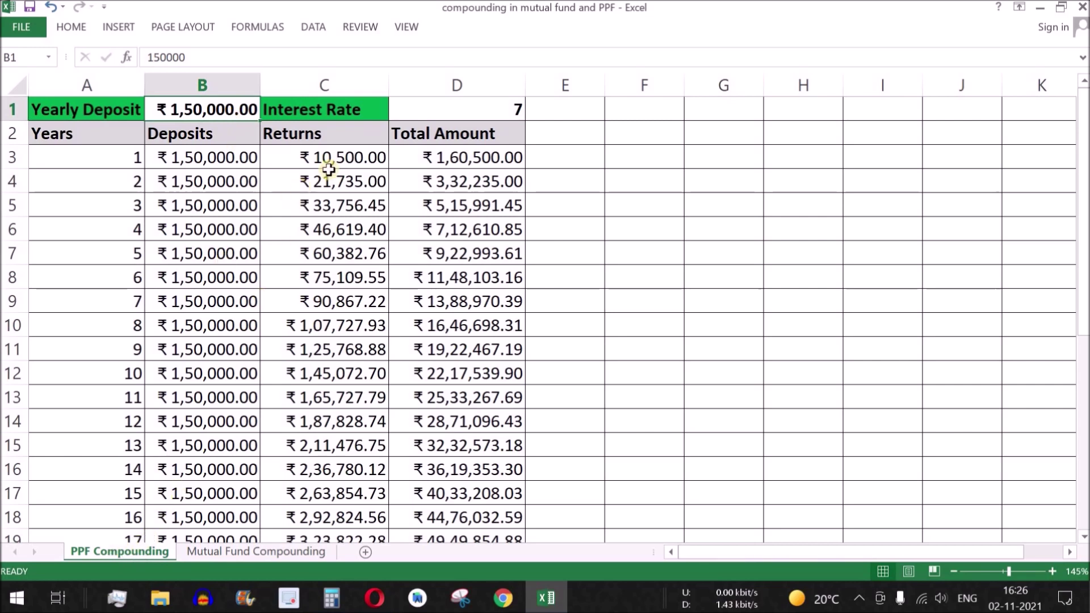
click(304, 102)
click(474, 105)
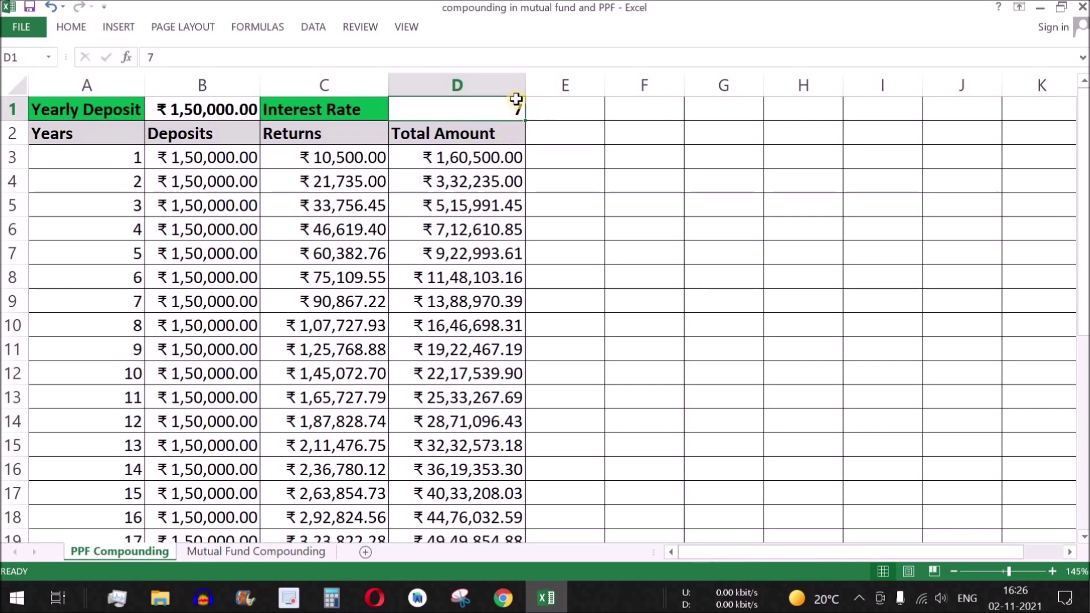
drag(116, 157, 190, 477)
scroll(207, 375, up, 5)
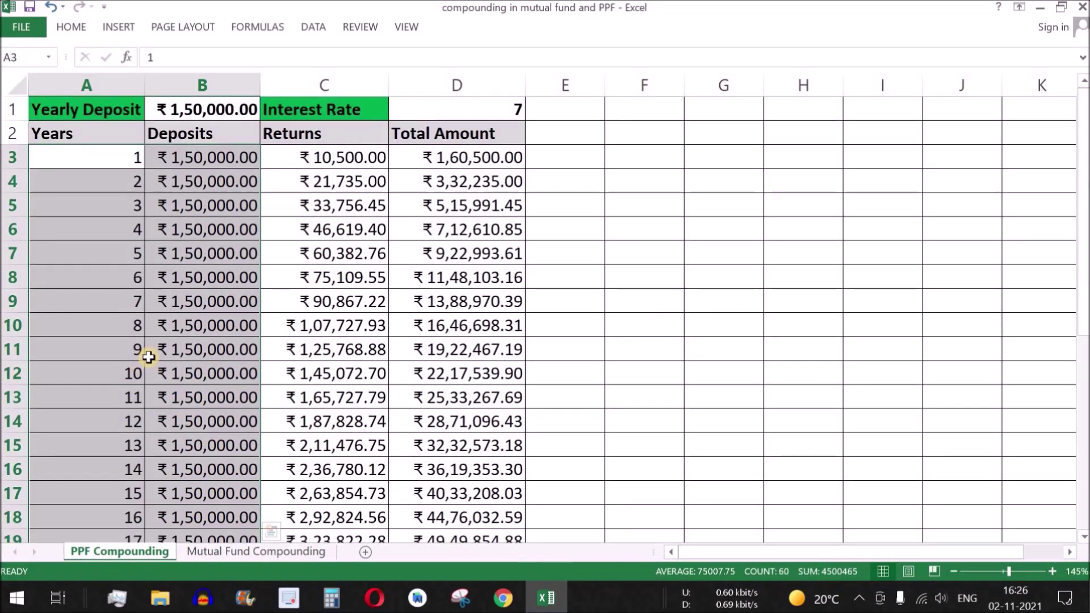
- Compare the PPF total amounts in D3 and D8 with the totals on the Mutual Fund Compounding sheet
click(486, 162)
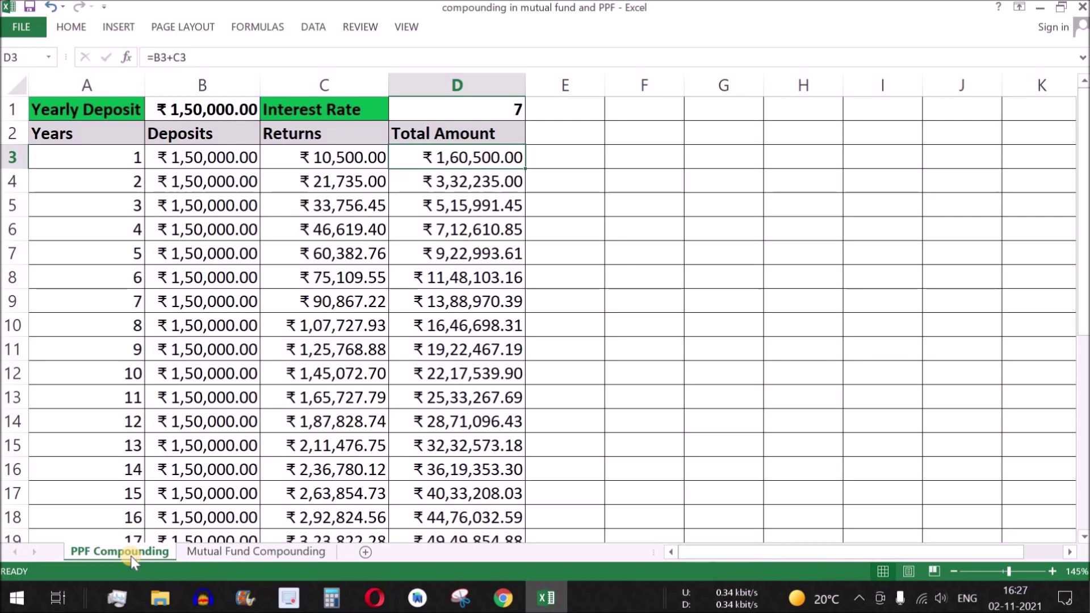
click(478, 278)
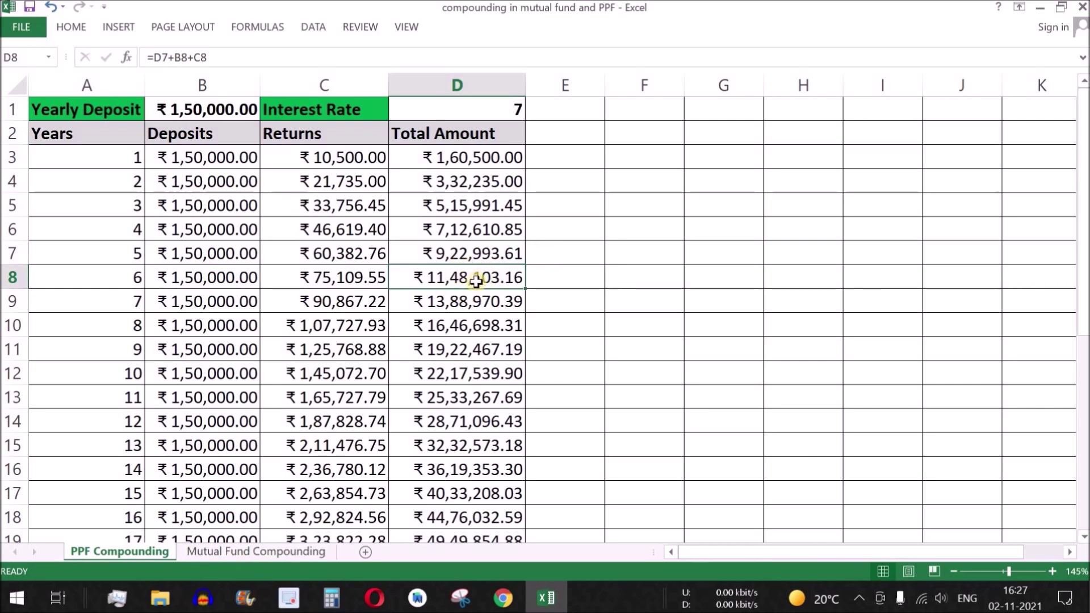
click(260, 553)
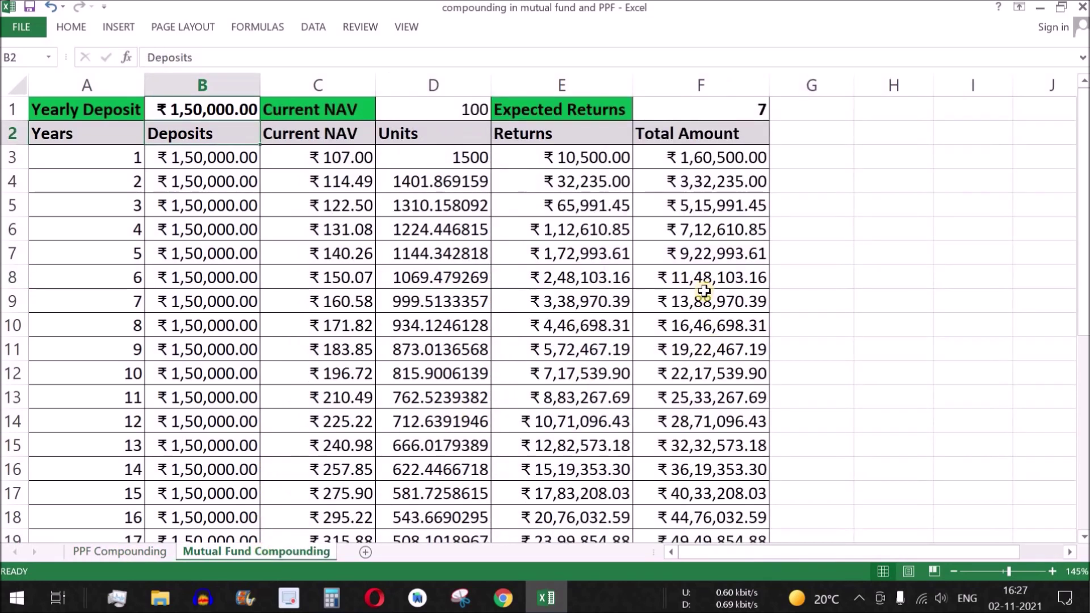
click(121, 554)
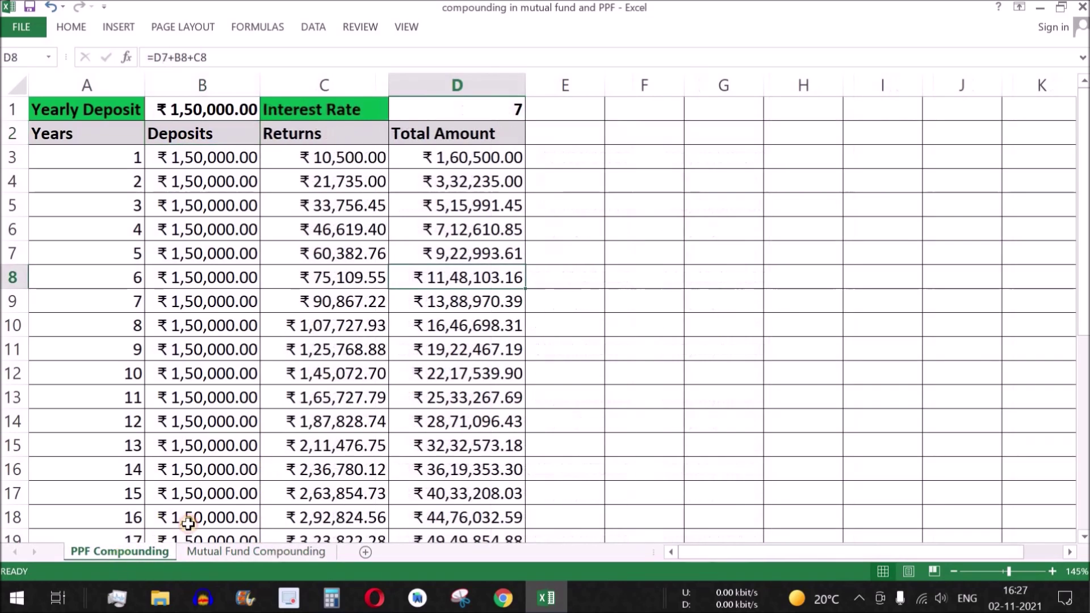
- Examine 15 years of PPF deposits and returns in B3:C17 and the total amount for year 15 in D17
click(212, 160)
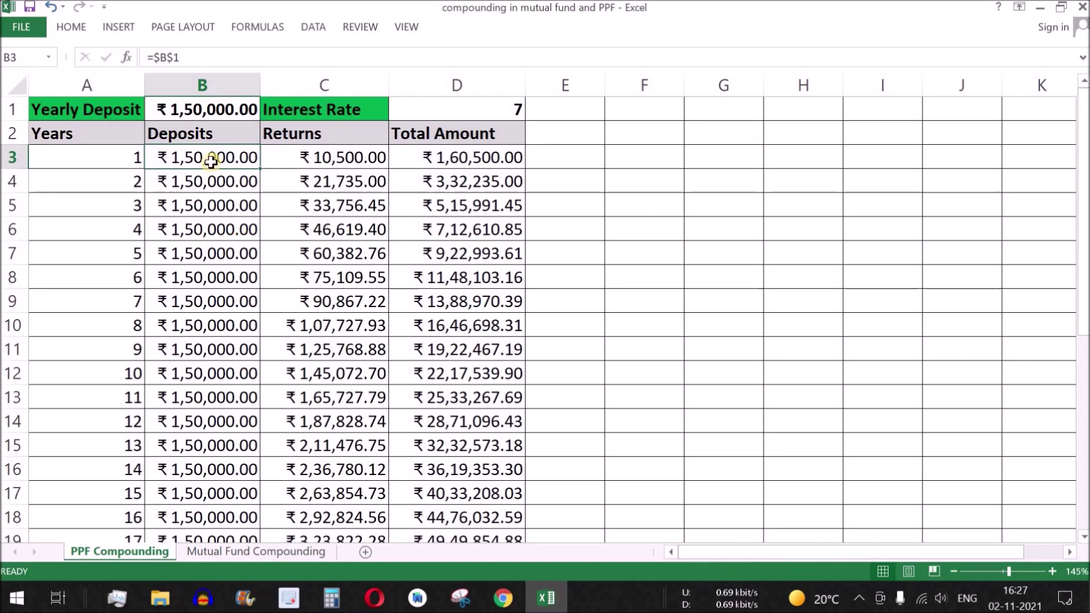
click(234, 110)
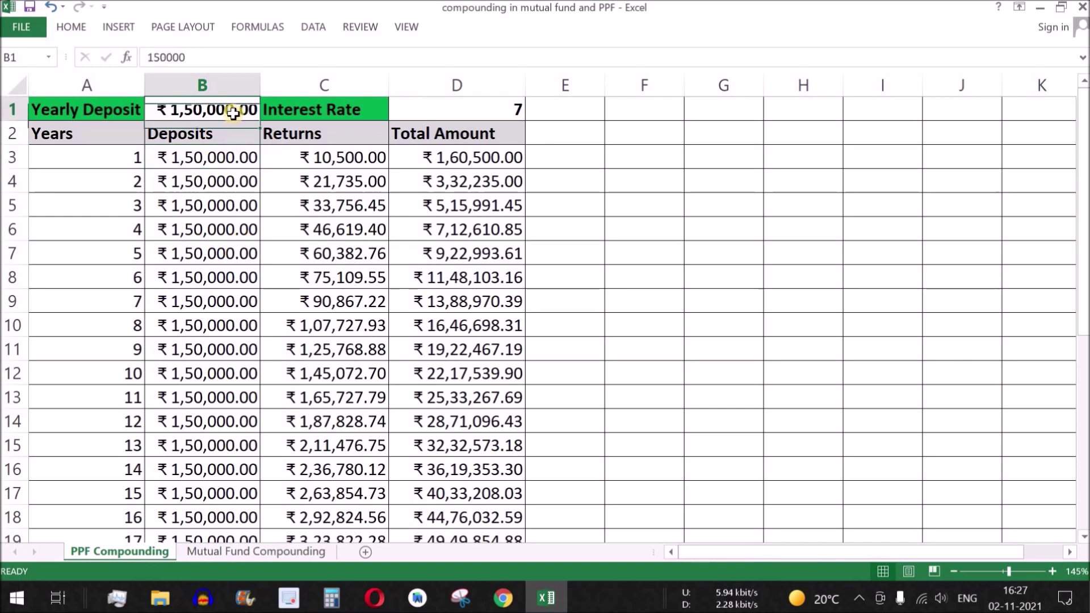
click(120, 493)
click(243, 498)
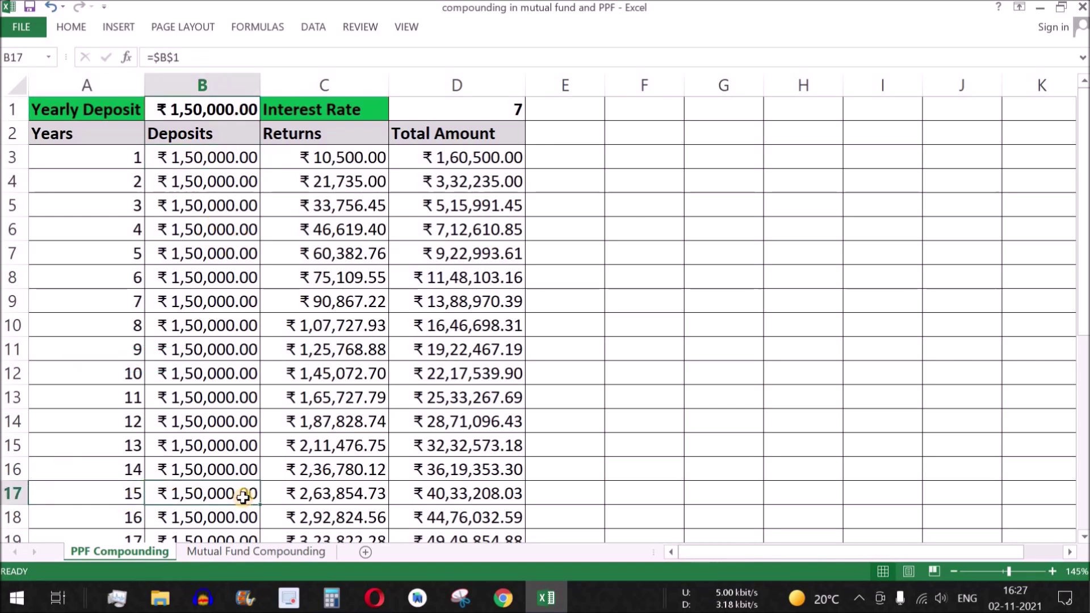
drag(224, 157, 224, 488)
drag(225, 495, 348, 489)
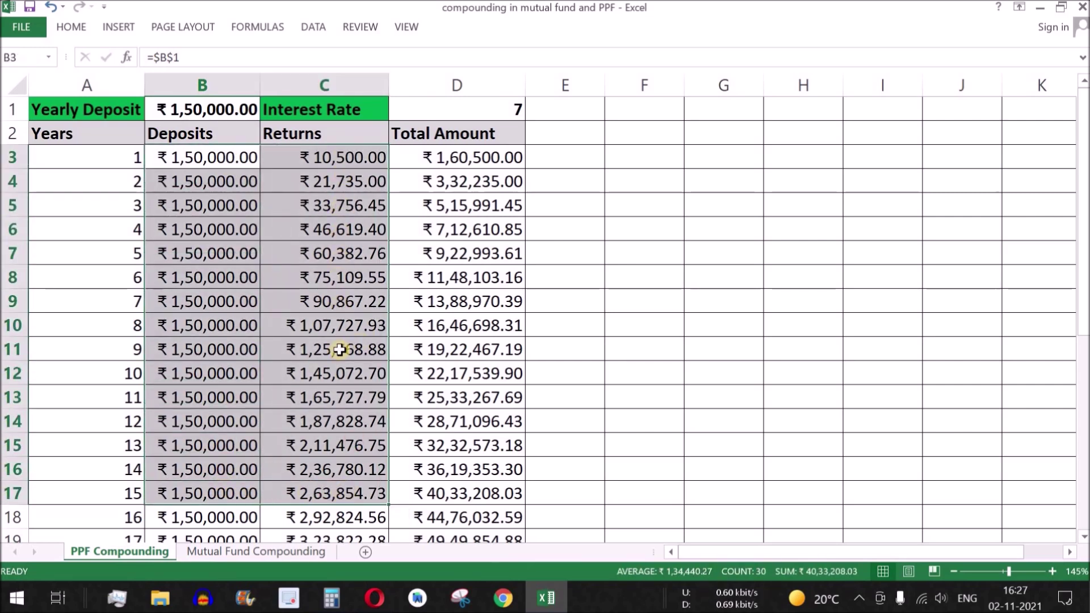
click(460, 491)
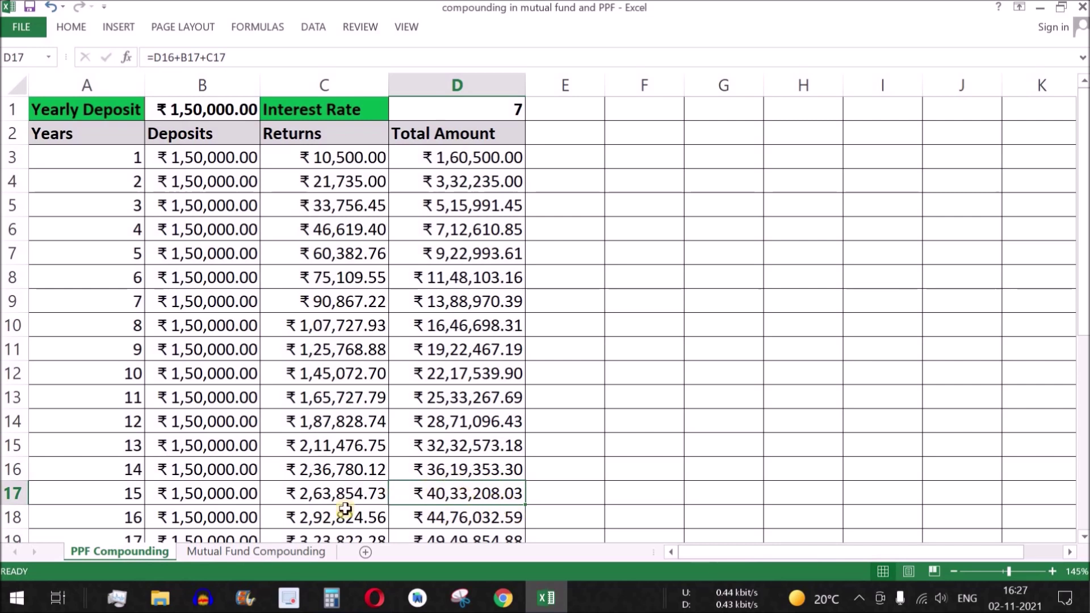
- Compare the year 15 row on the Mutual Fund Compounding sheet with the PPF total, and highlight C3:F17
click(241, 552)
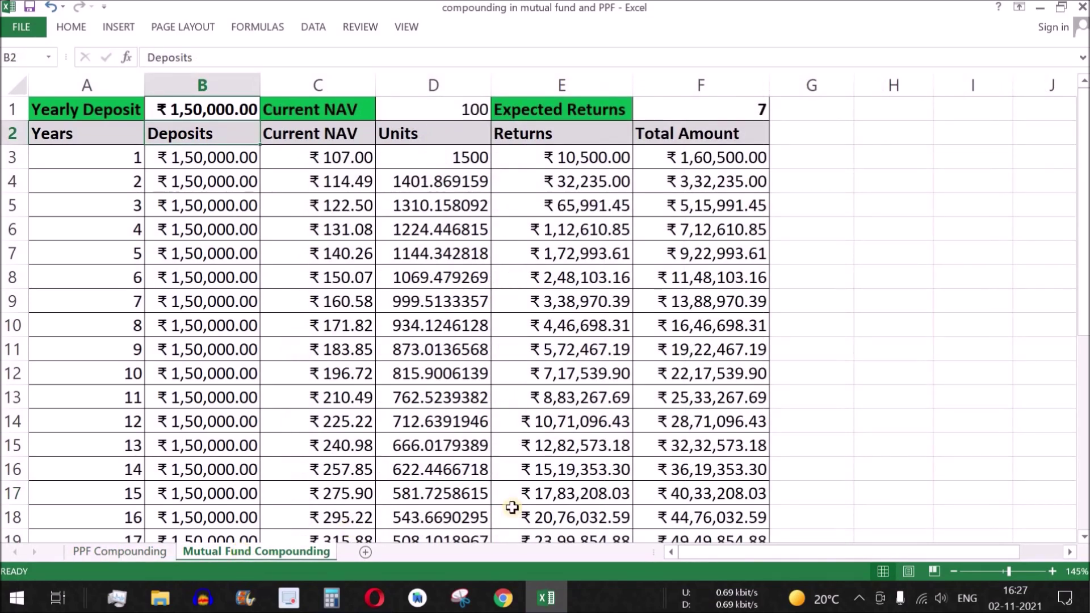
click(690, 494)
drag(134, 489, 707, 494)
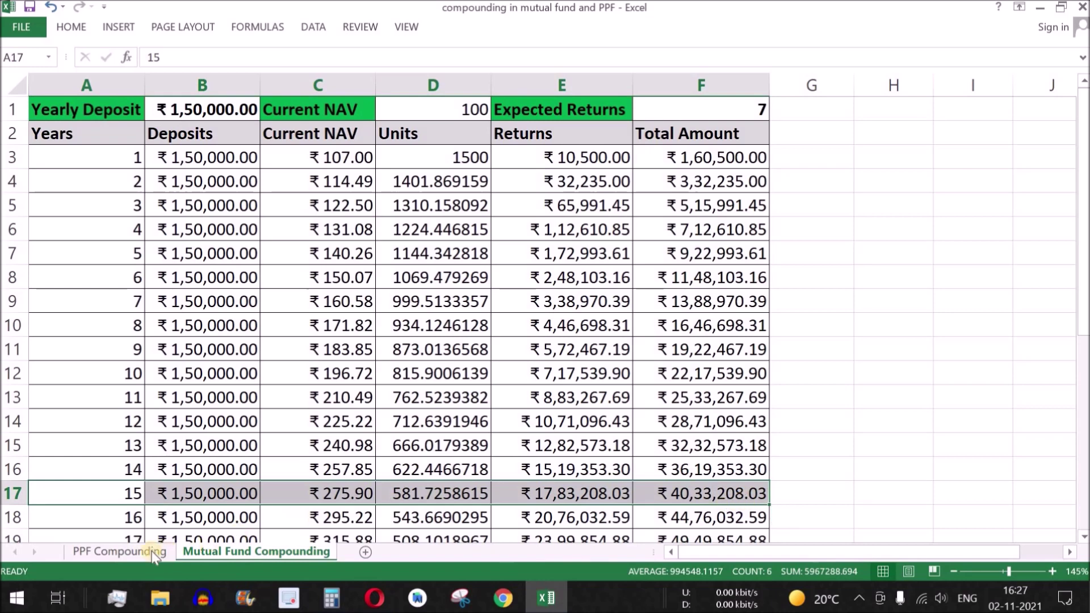
click(127, 554)
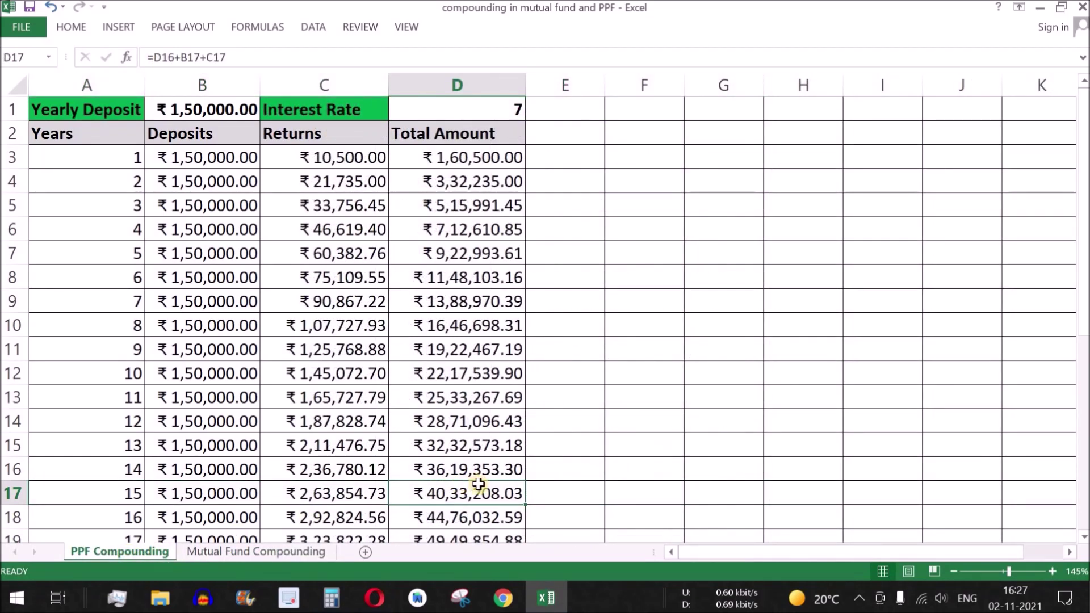
click(284, 551)
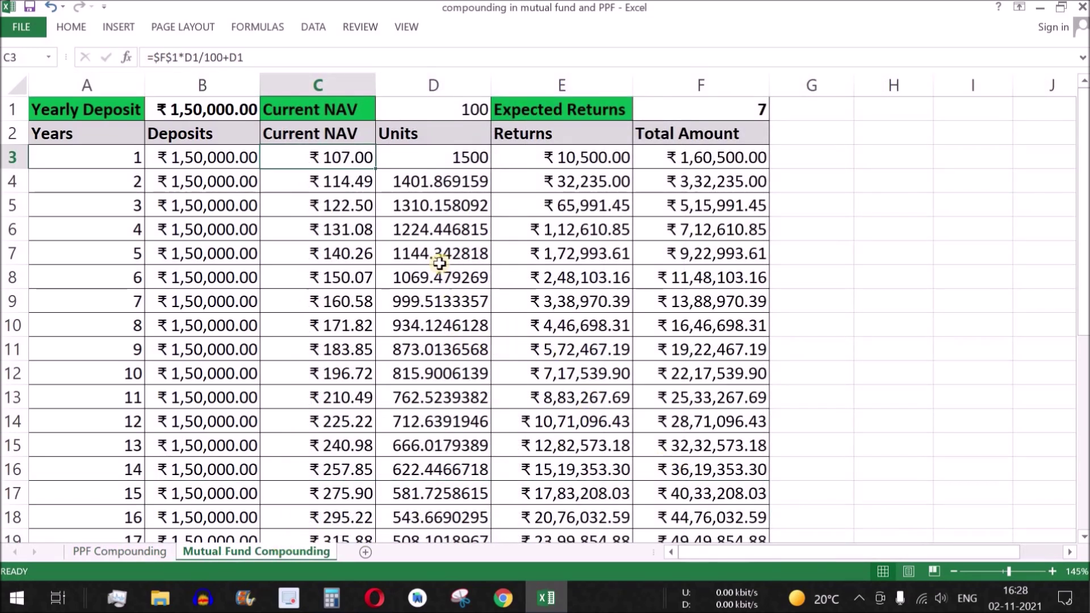
drag(341, 170, 732, 488)
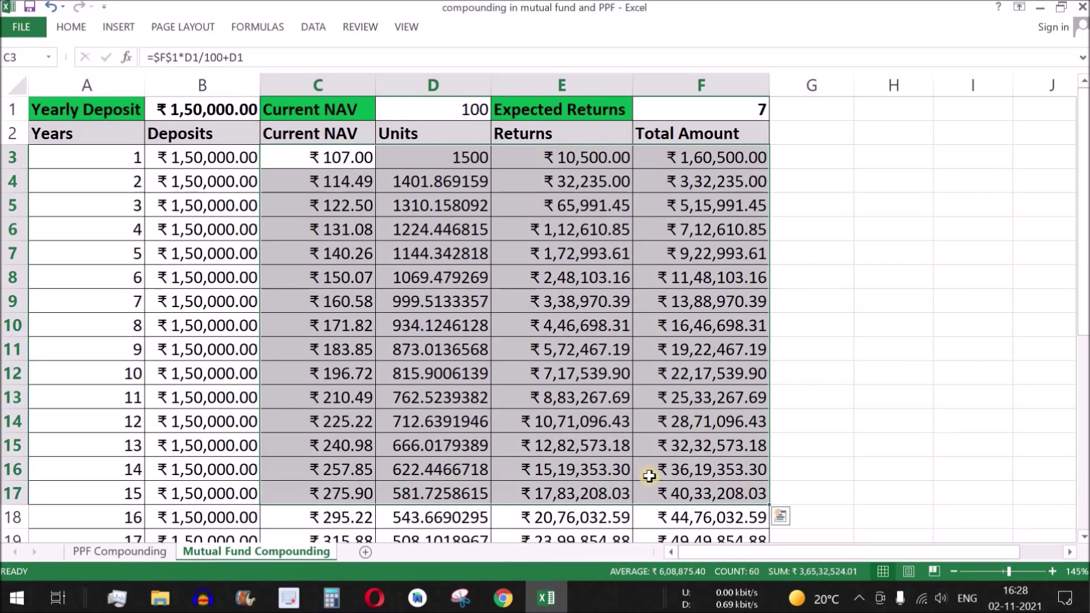
- Return to the PPF Compounding sheet's yearly deposit and multiply 5000 by 12 in Calculator to get the yearly amount
click(125, 554)
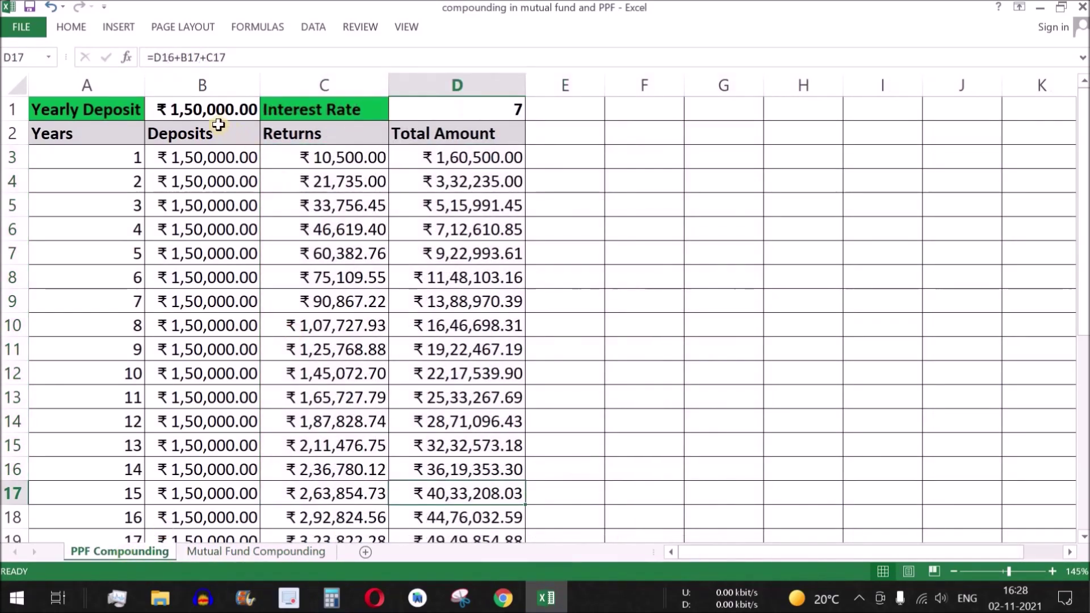
click(224, 114)
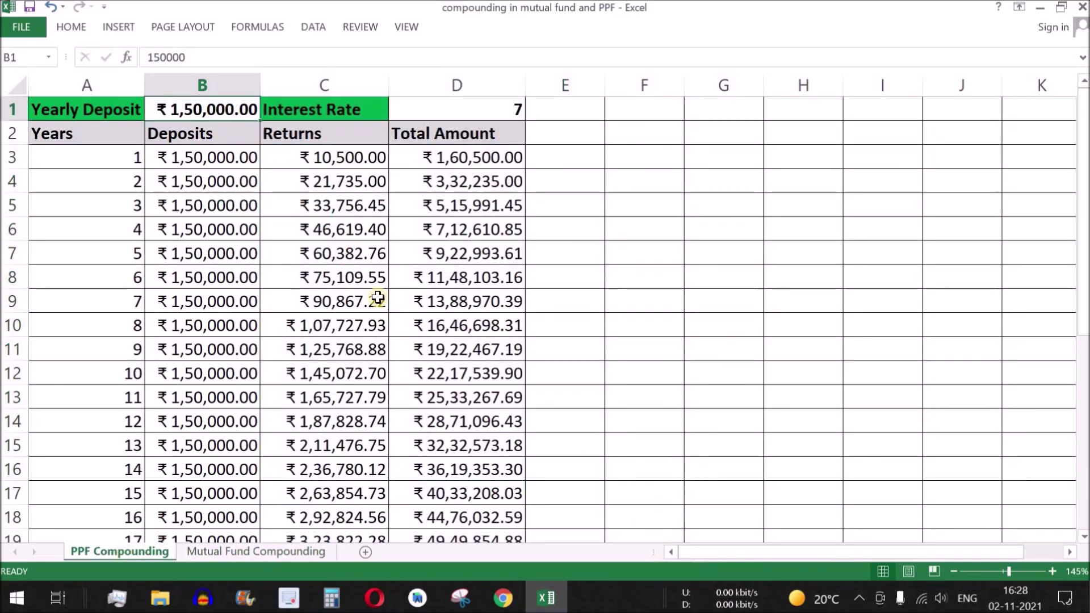
click(331, 598)
click(782, 466)
click(785, 537)
click(785, 536)
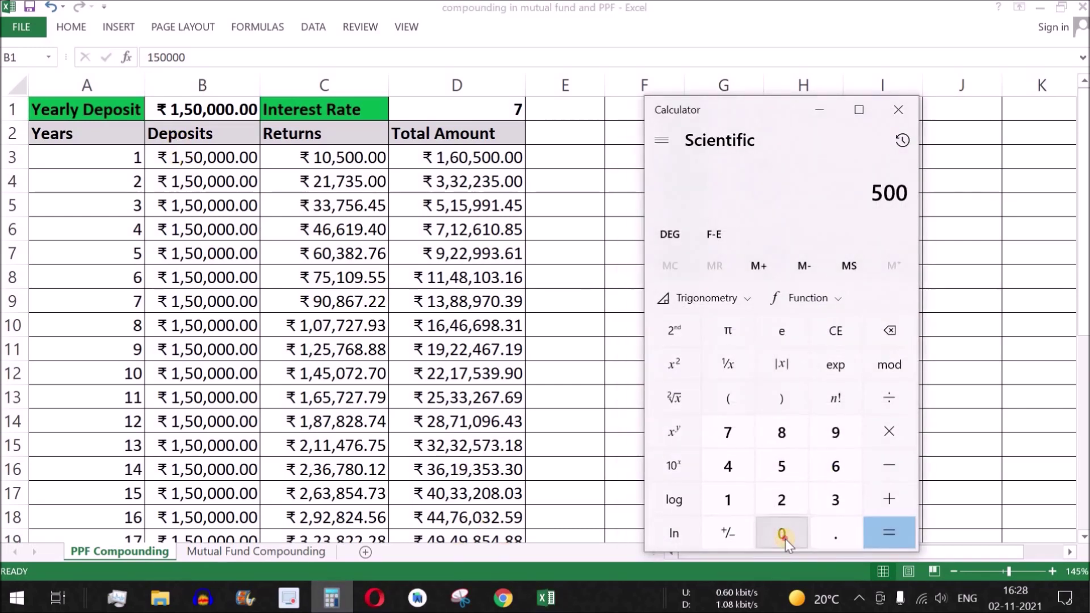
click(785, 537)
click(728, 499)
click(781, 500)
click(889, 533)
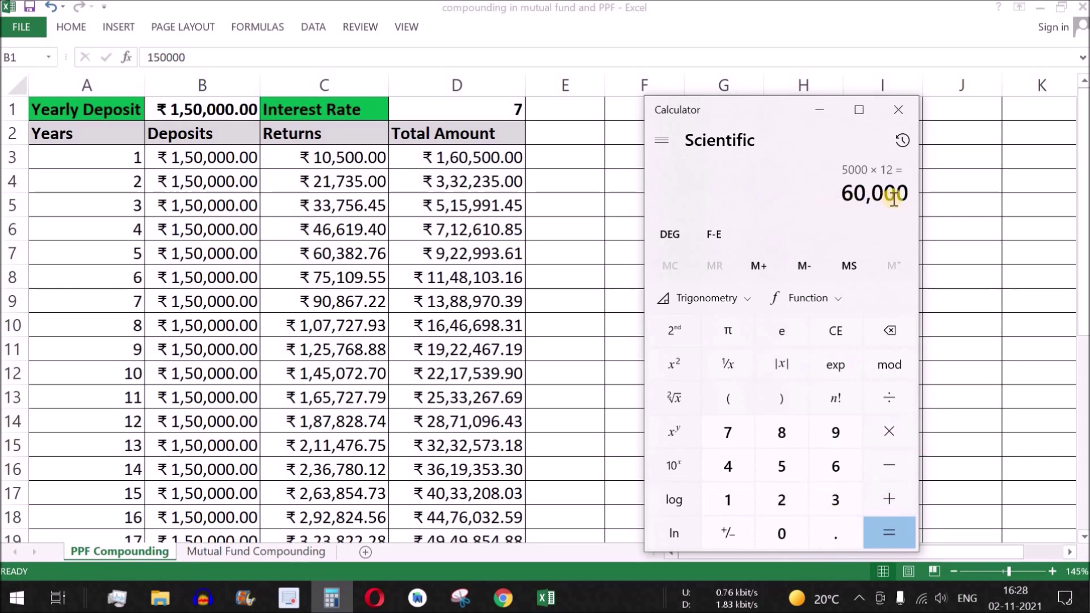
- Set the yearly deposit in B1 of the PPF Compounding sheet in Excel to 60000
click(230, 111)
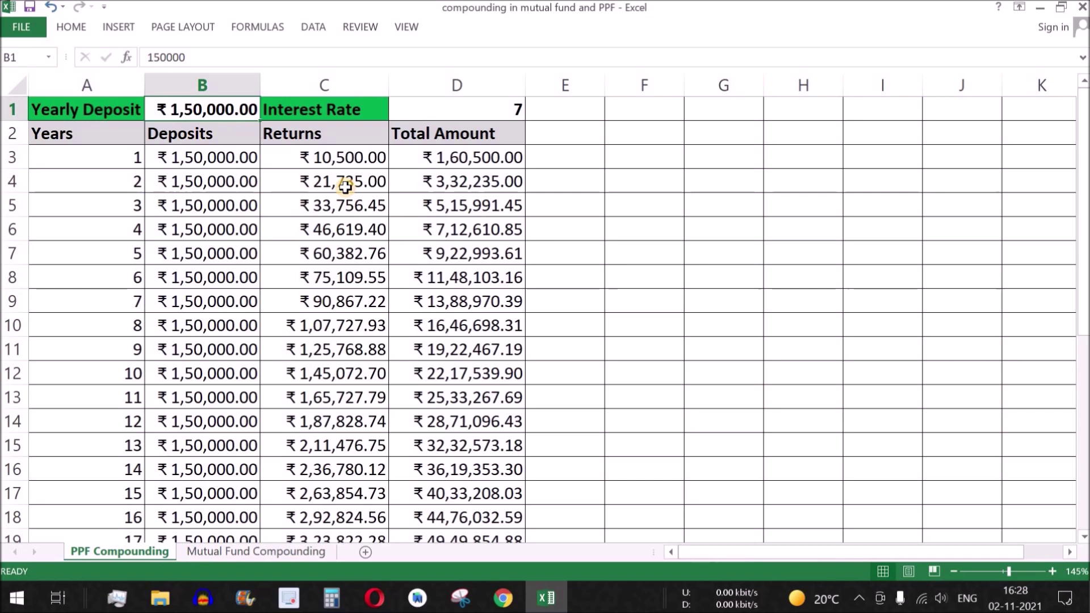
text(60000)
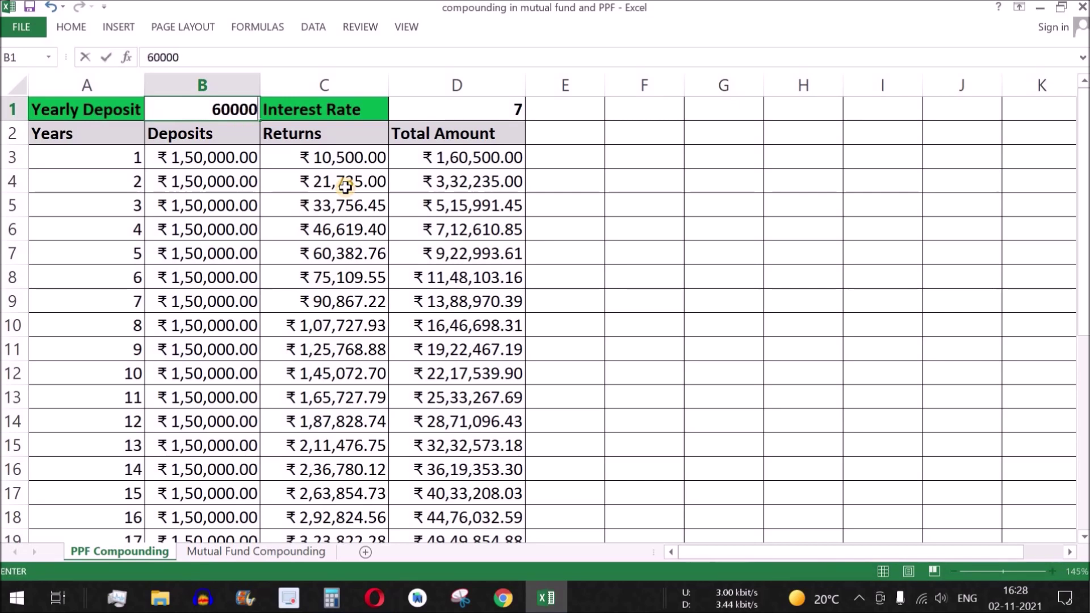
key(Return)
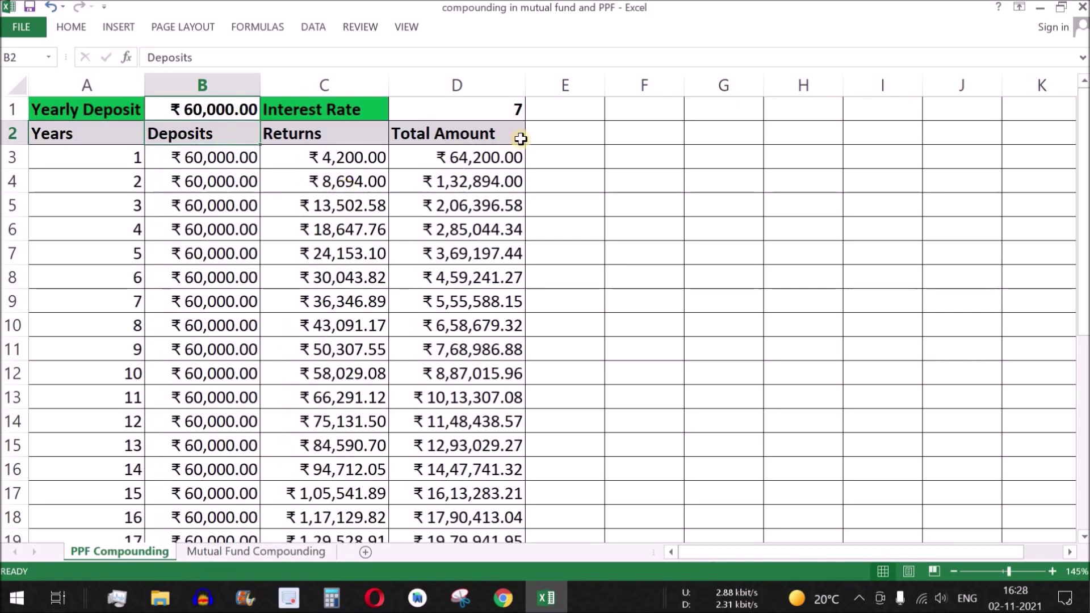
- Examine the PPF interest rate, deposits and recalculated returns, highlighting the first 15 years in A3:D17
click(518, 105)
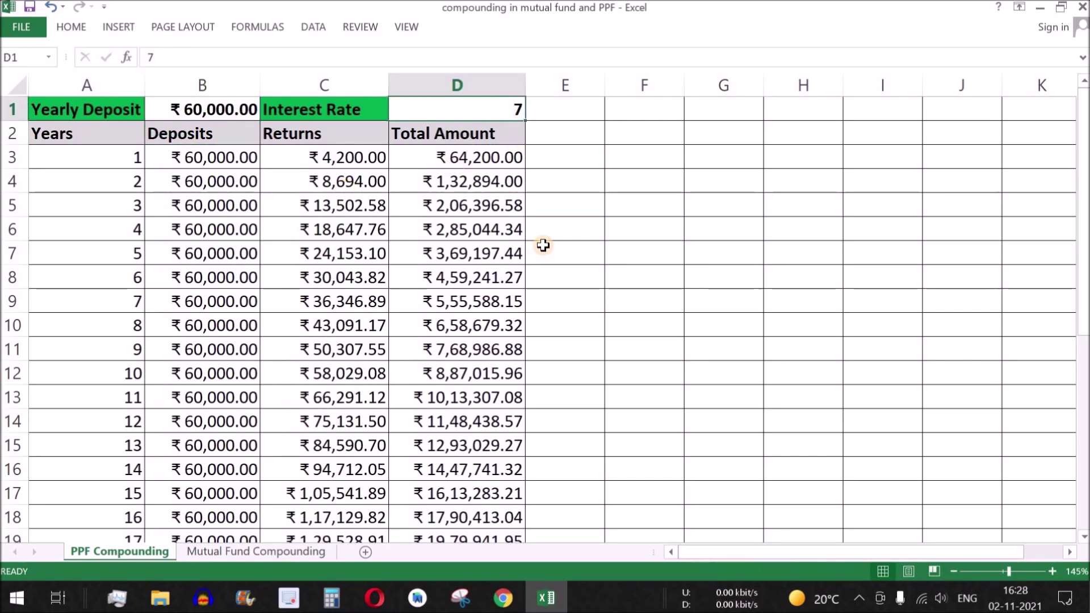
click(211, 156)
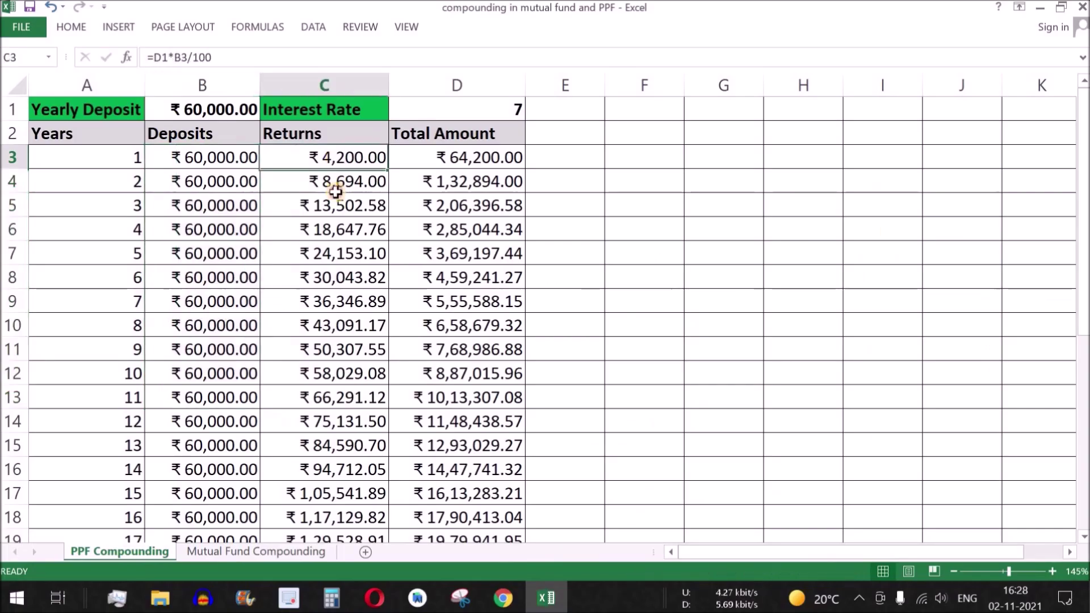
drag(341, 183, 343, 423)
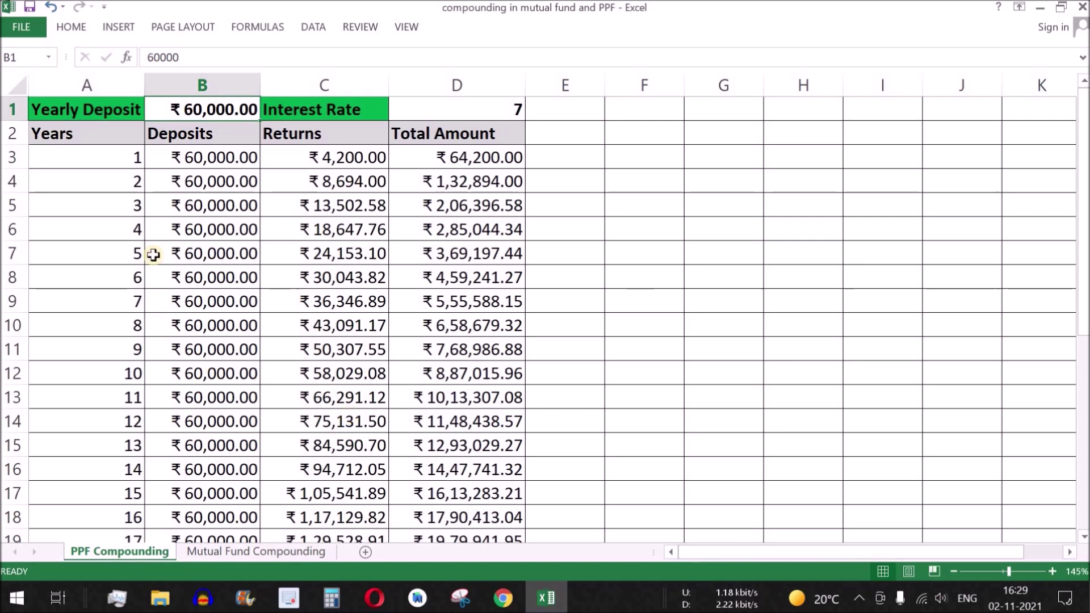
drag(117, 156, 469, 503)
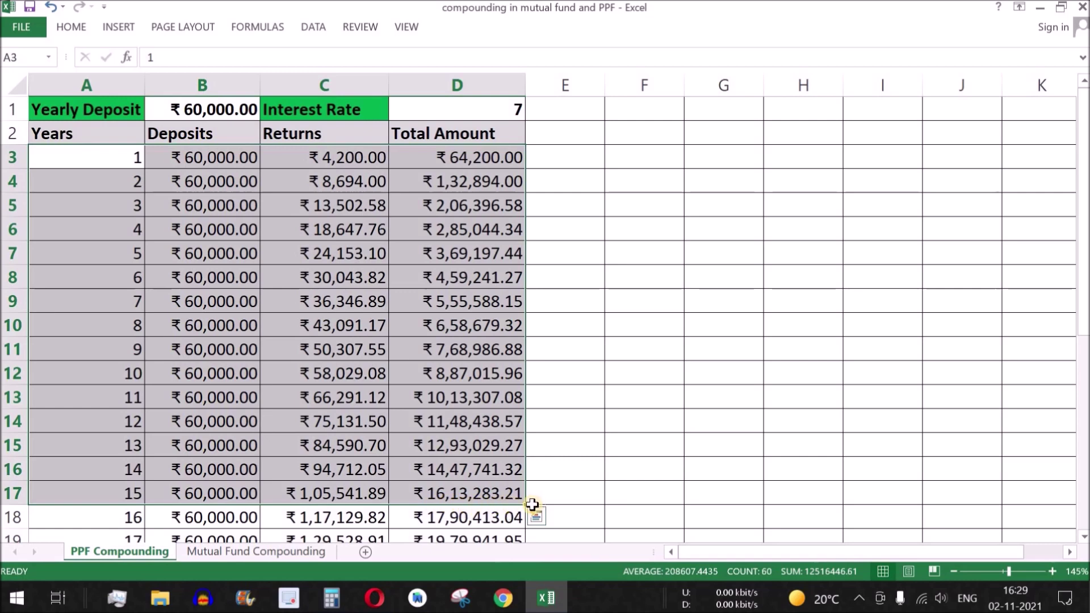
- Set the yearly deposit in B1 of the Mutual Fund Compounding sheet to 60000
click(228, 551)
click(201, 111)
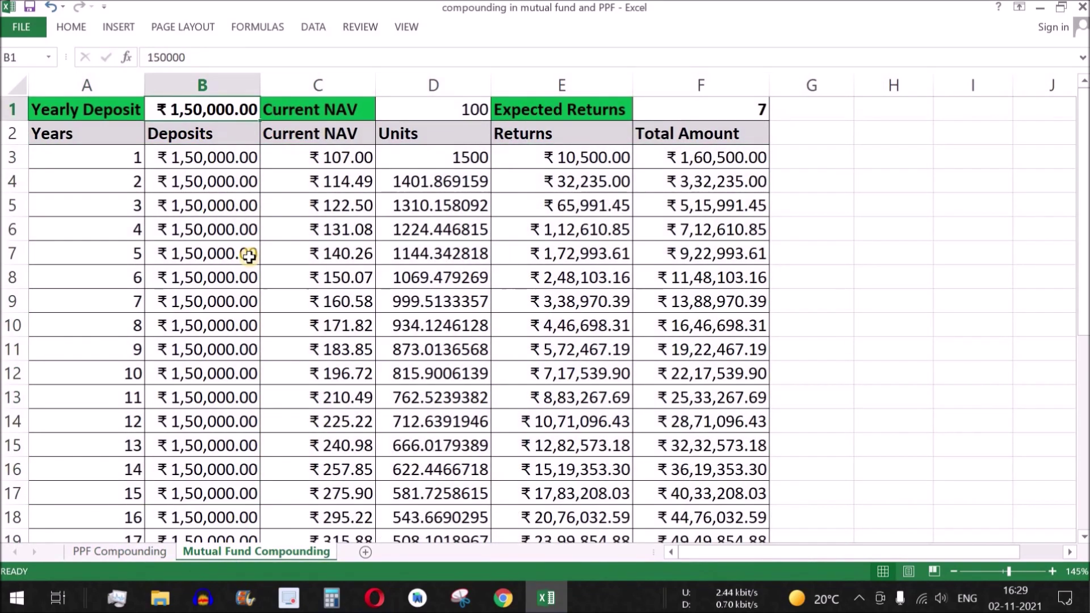
text(600)
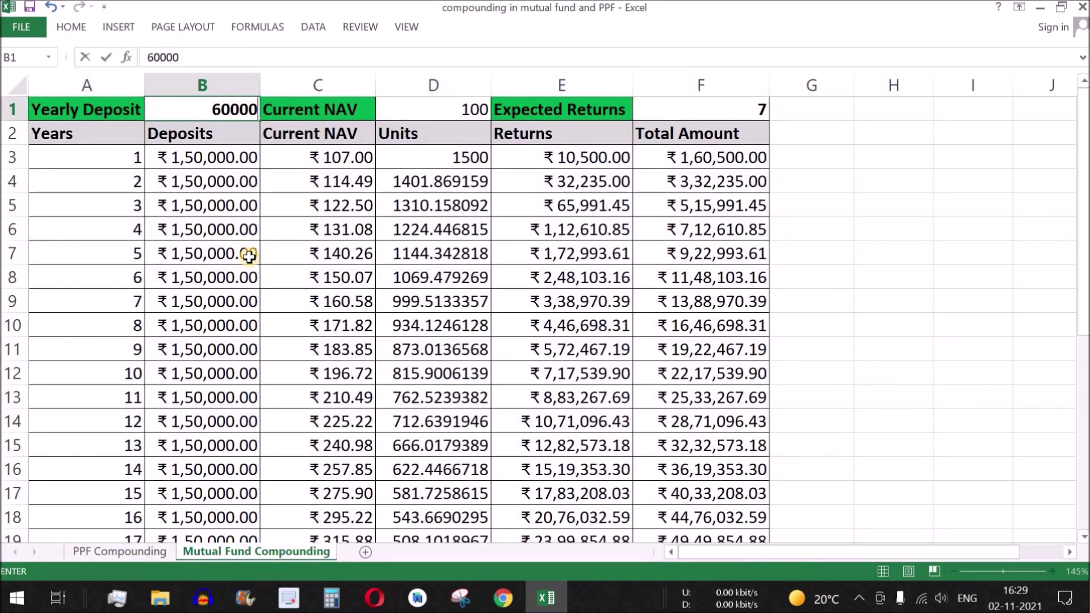
key(Return)
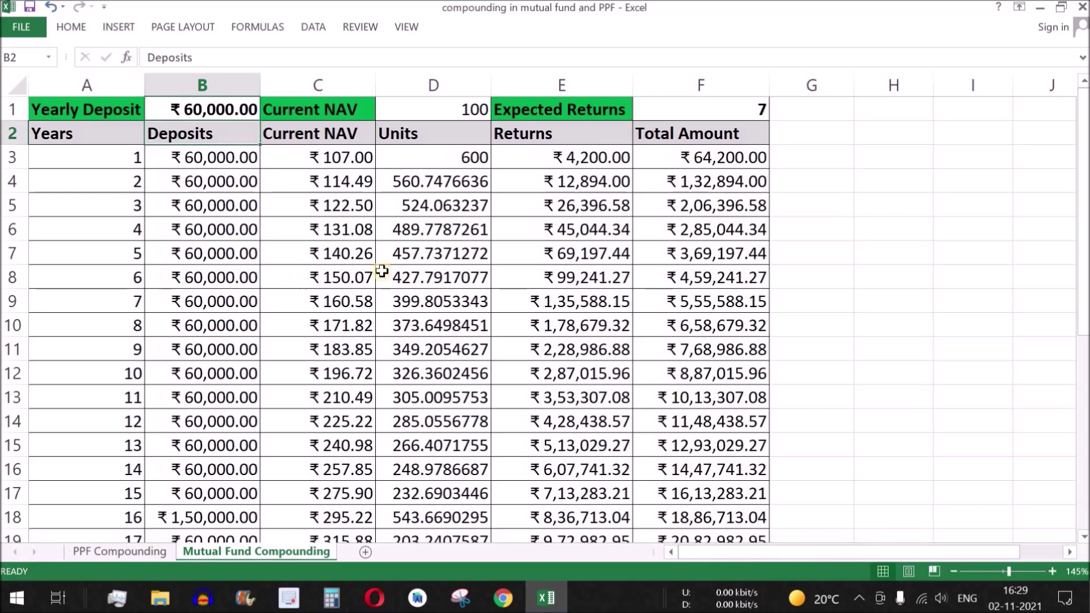
- Examine the expected returns rate in F1 and the mutual fund totals in F3:F15, comparing them with the PPF Compounding sheet
click(755, 109)
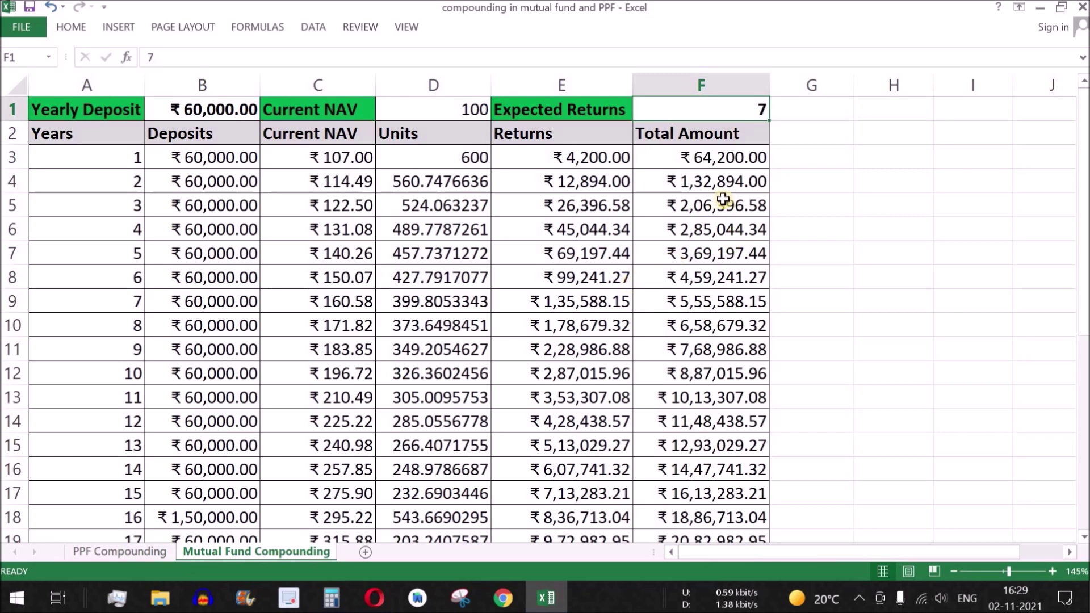
drag(102, 153, 702, 479)
click(755, 108)
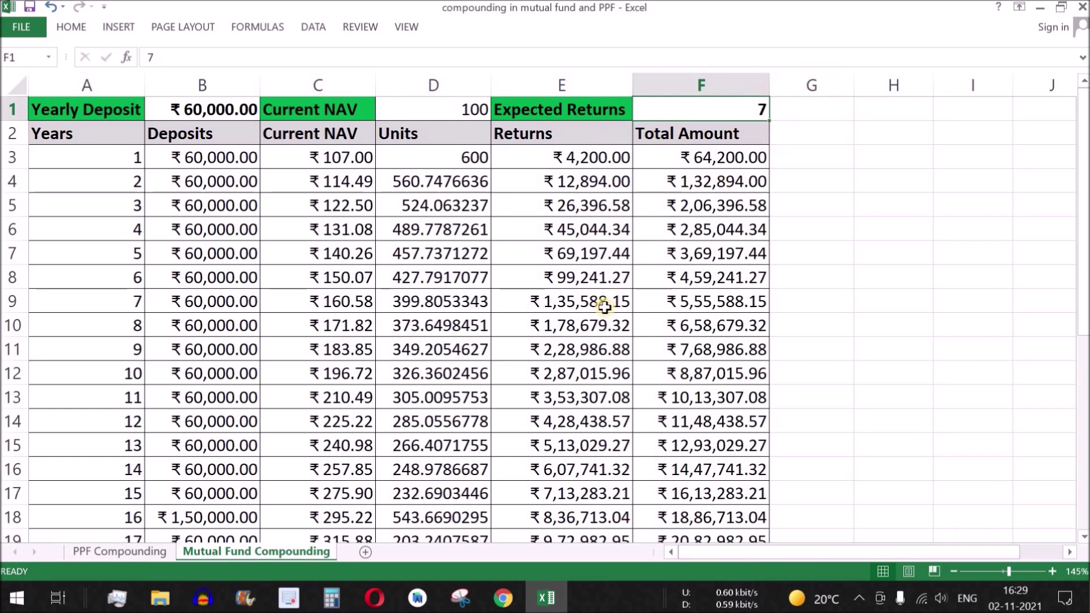
drag(693, 163, 708, 450)
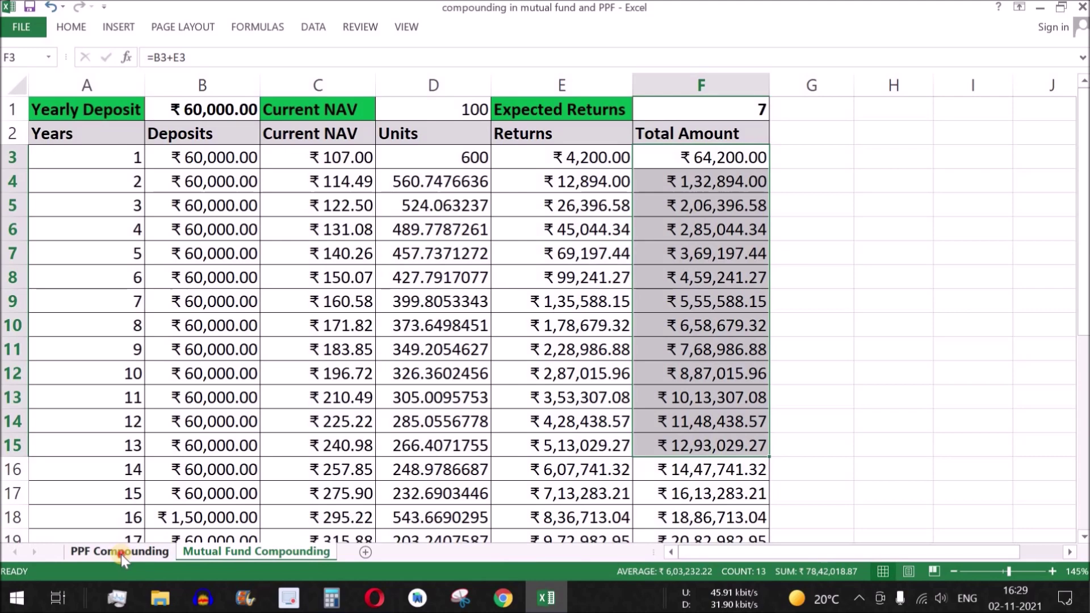
click(121, 554)
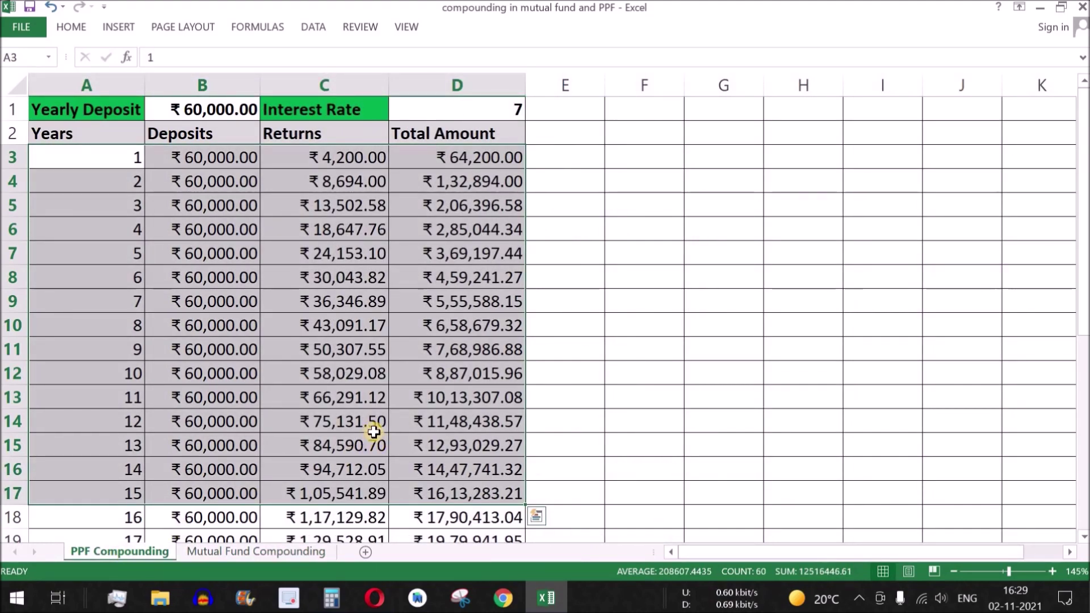
click(264, 550)
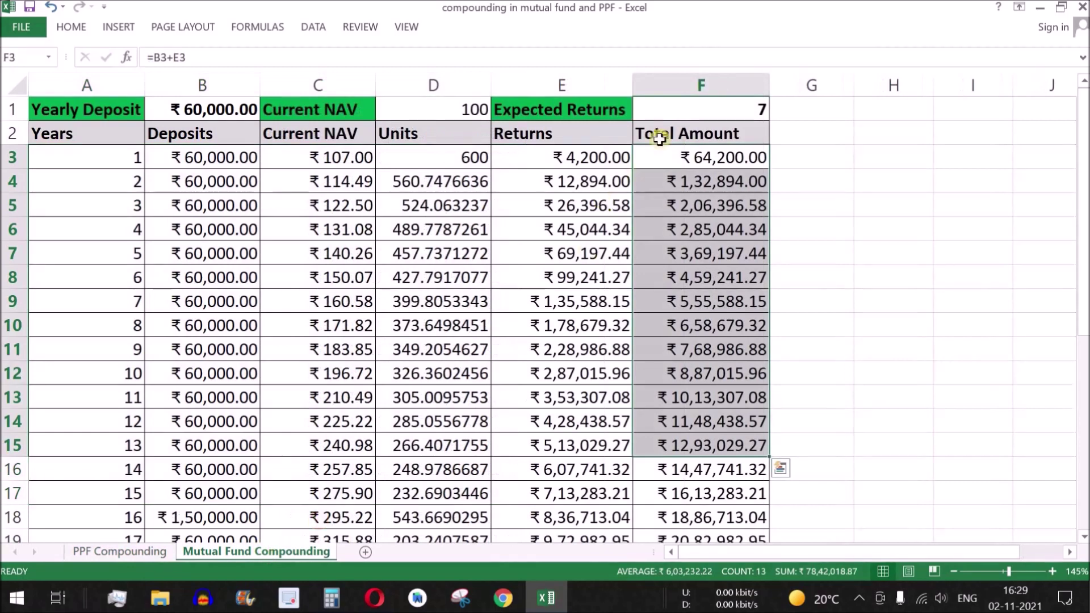
click(752, 112)
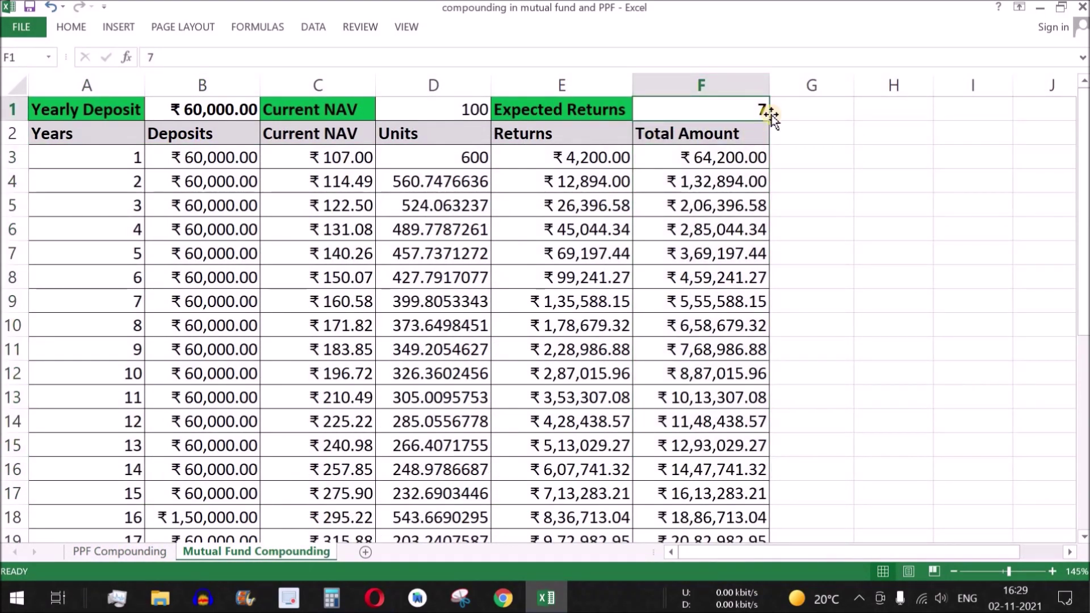
click(146, 553)
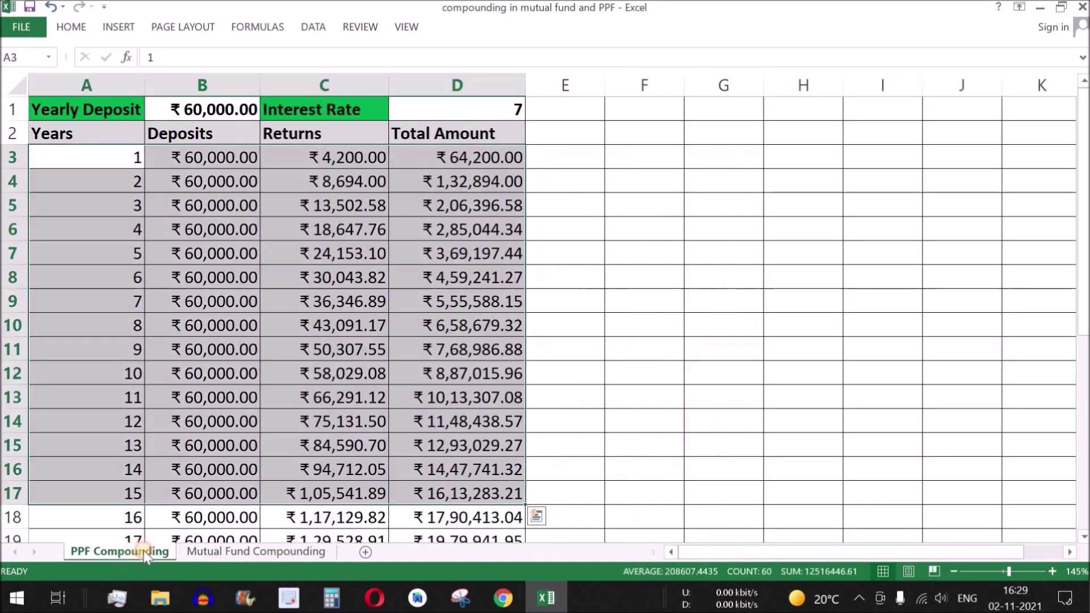
- Compare the rate, yearly deposit and first 15 years in A3:F17 of Mutual Fund Compounding with PPF Compounding's rate in D1 and total in D17
click(511, 109)
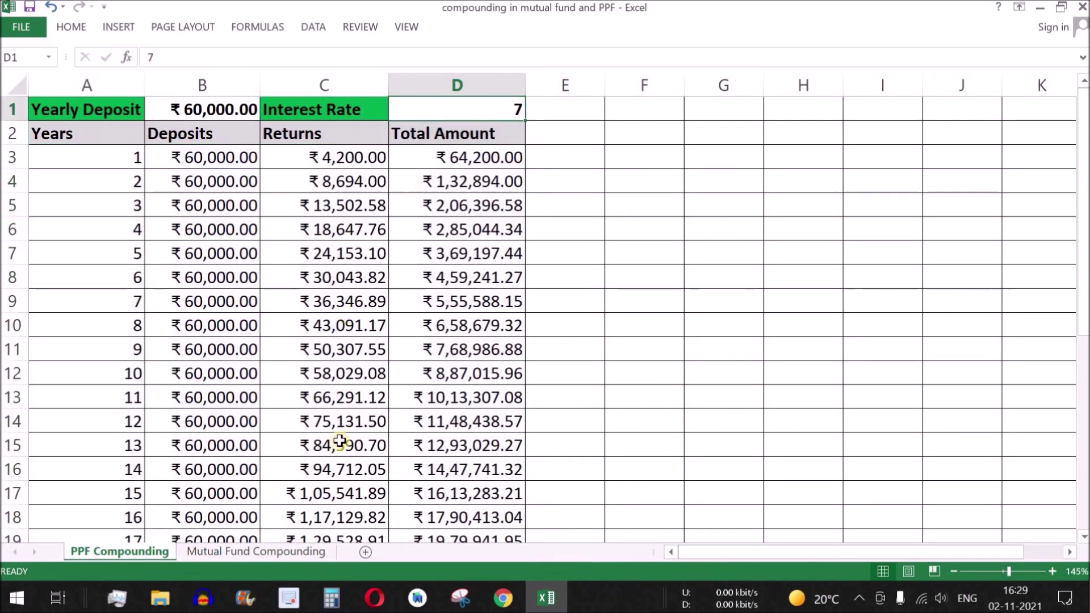
click(268, 550)
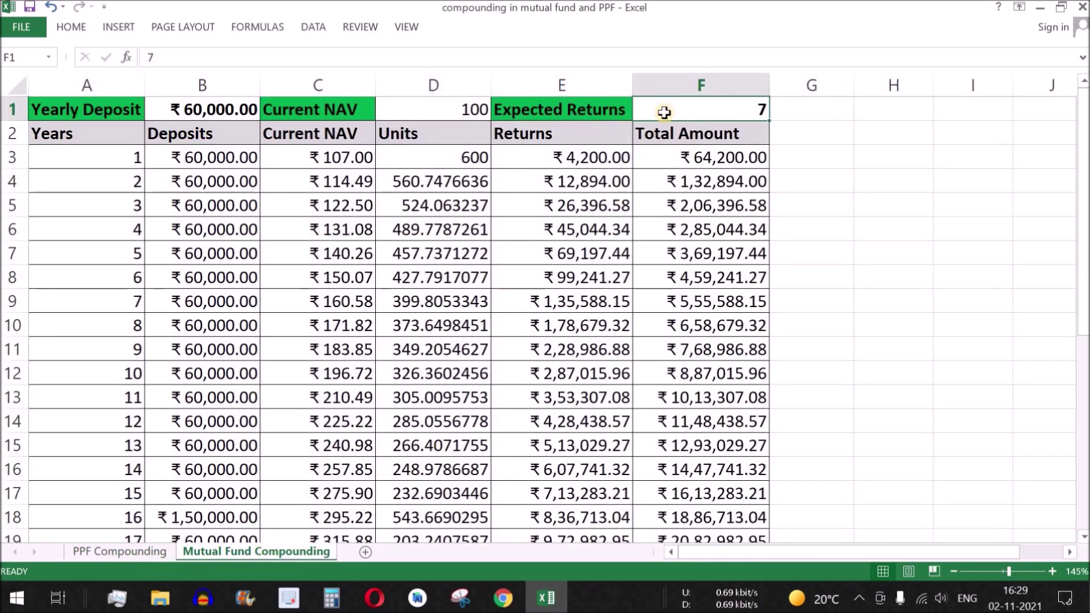
key(Left)
key(Left)
key(Left)
key(Left)
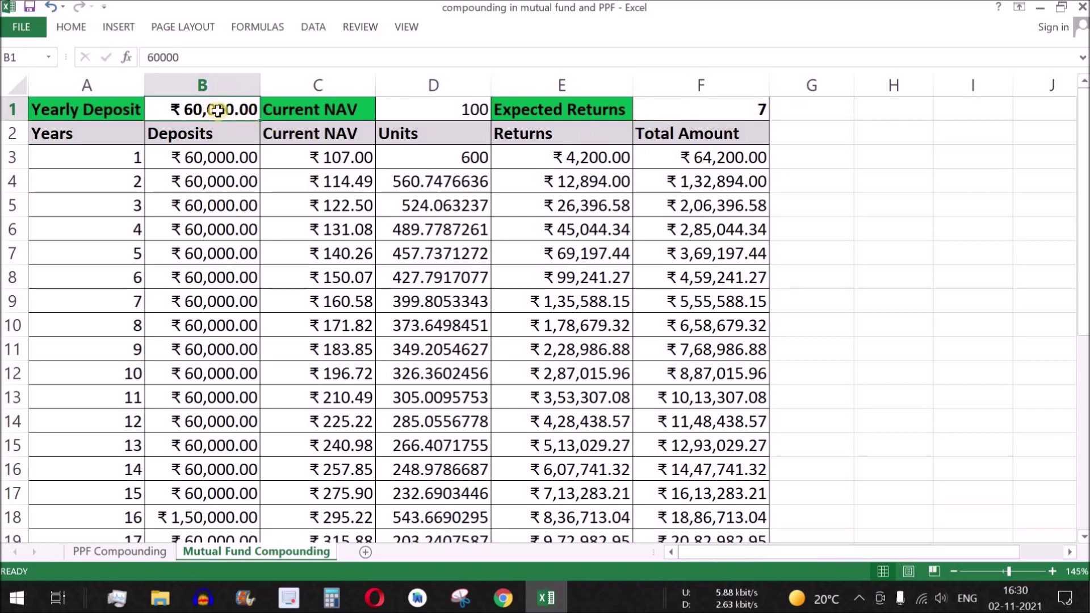
drag(121, 157, 674, 507)
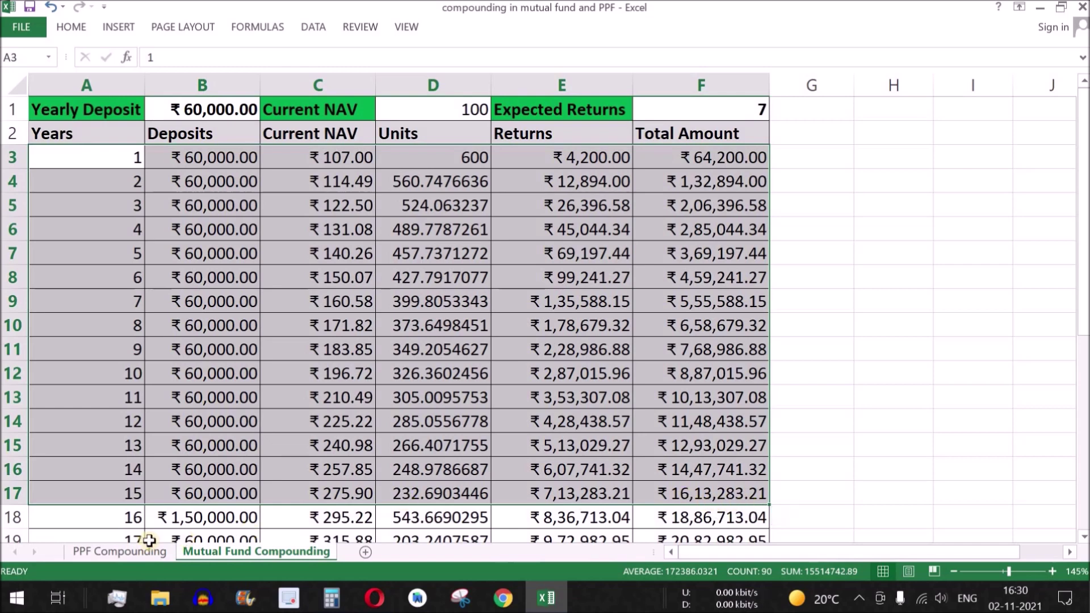
click(131, 552)
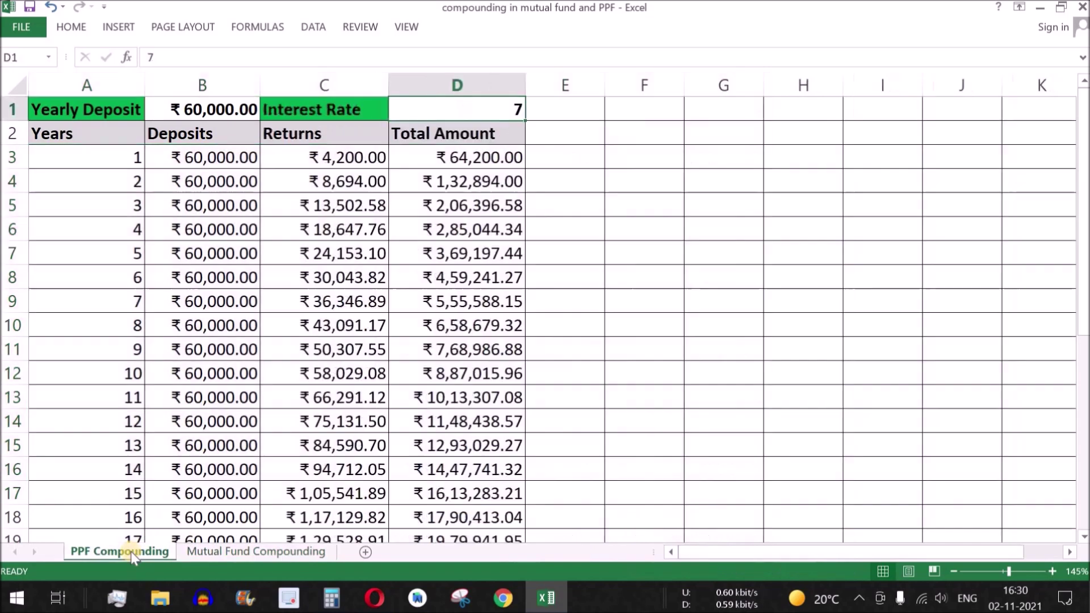
click(459, 492)
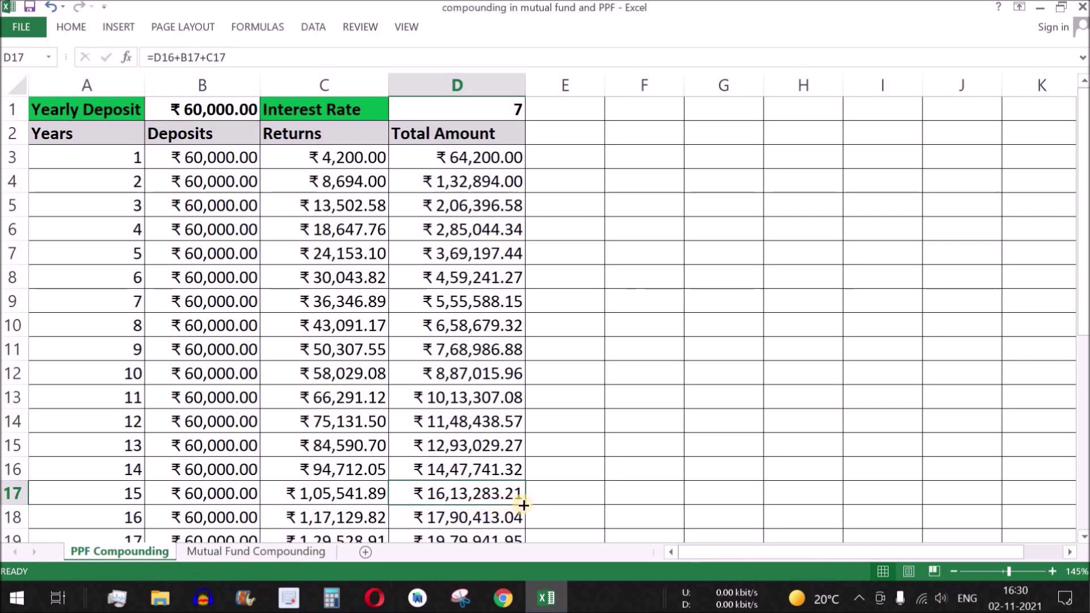
- Examine the PPF returns in C3:C17, the yearly deposit in B1, and the first-year deposit and return in B3 and C3
drag(341, 159, 361, 499)
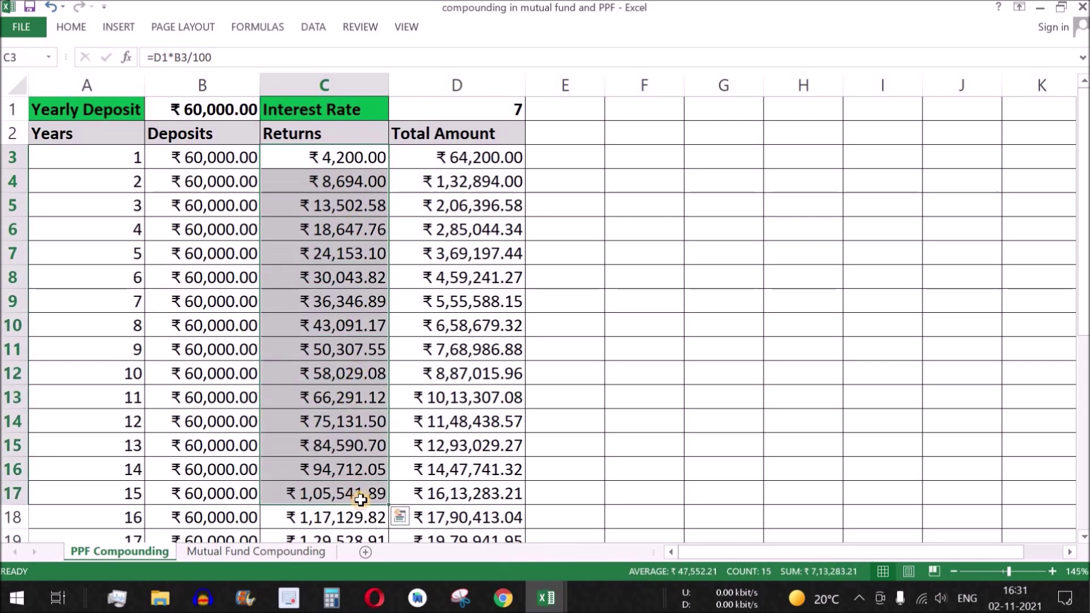
mouse_move(545, 606)
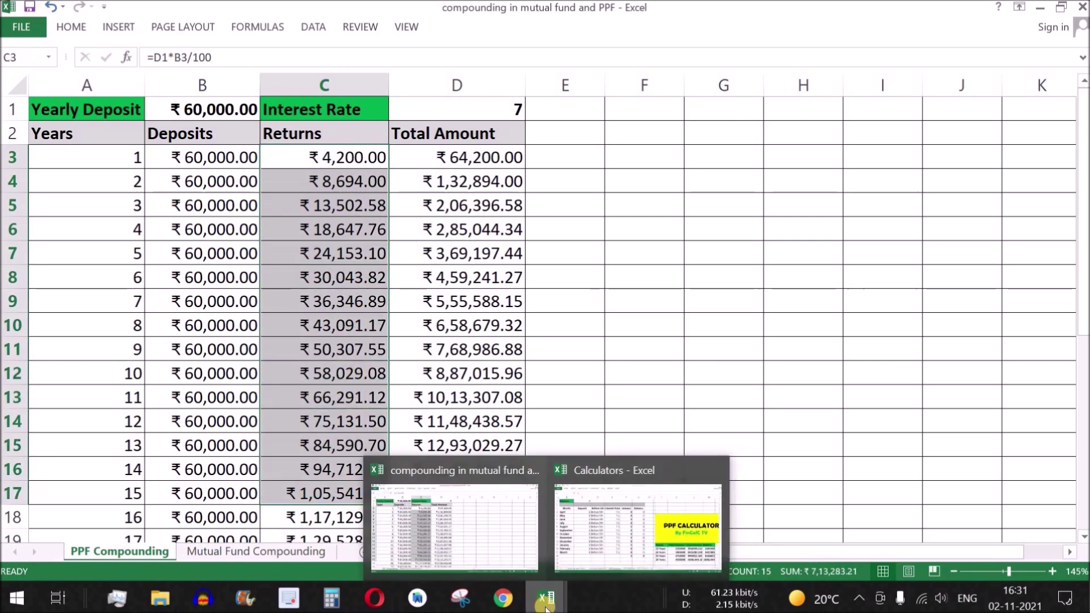
click(623, 542)
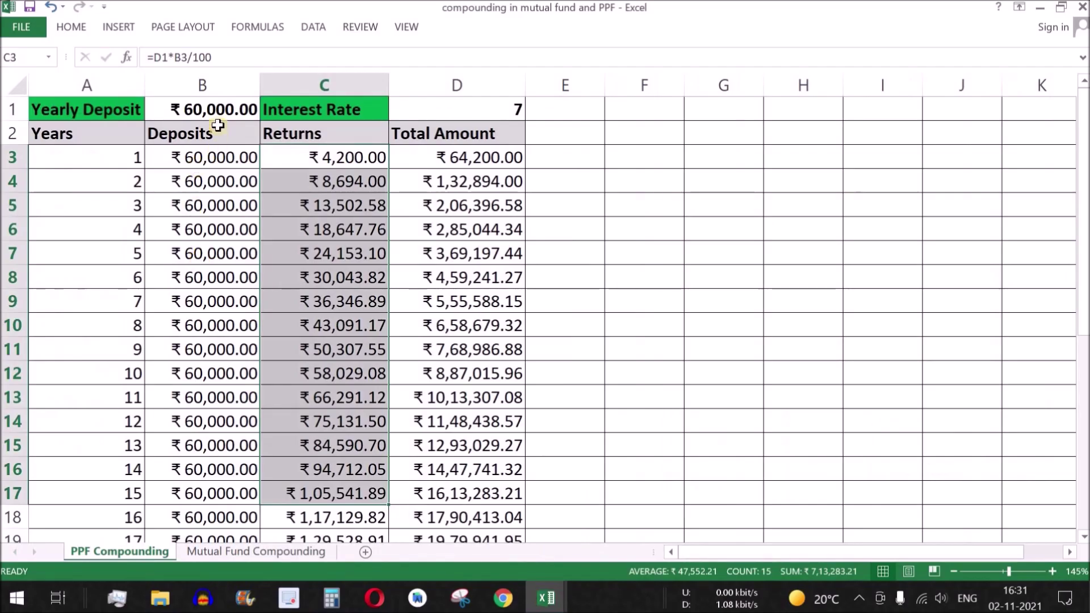
click(215, 109)
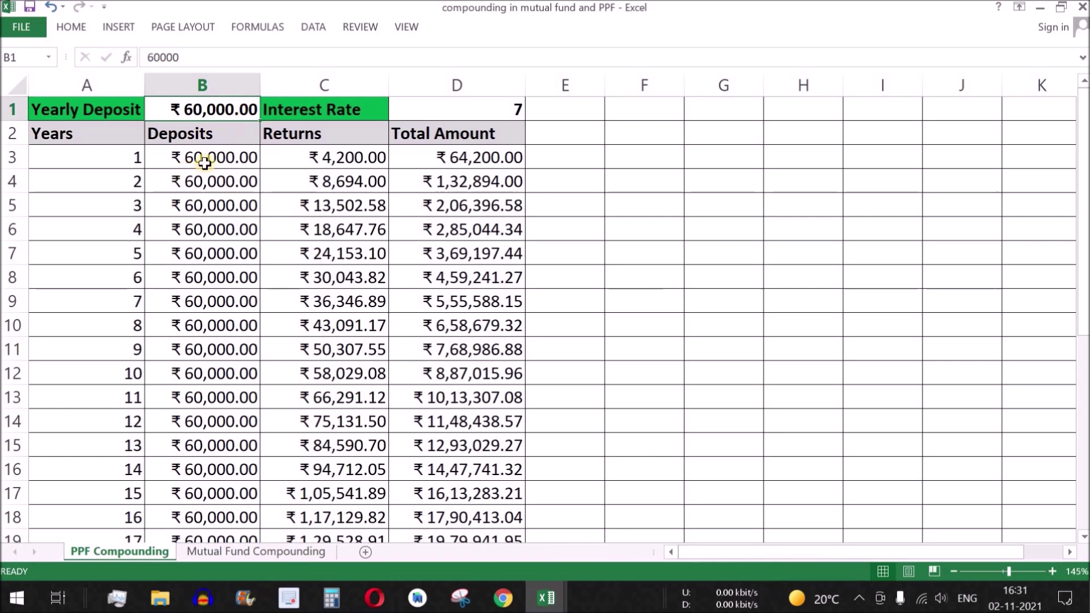
click(247, 157)
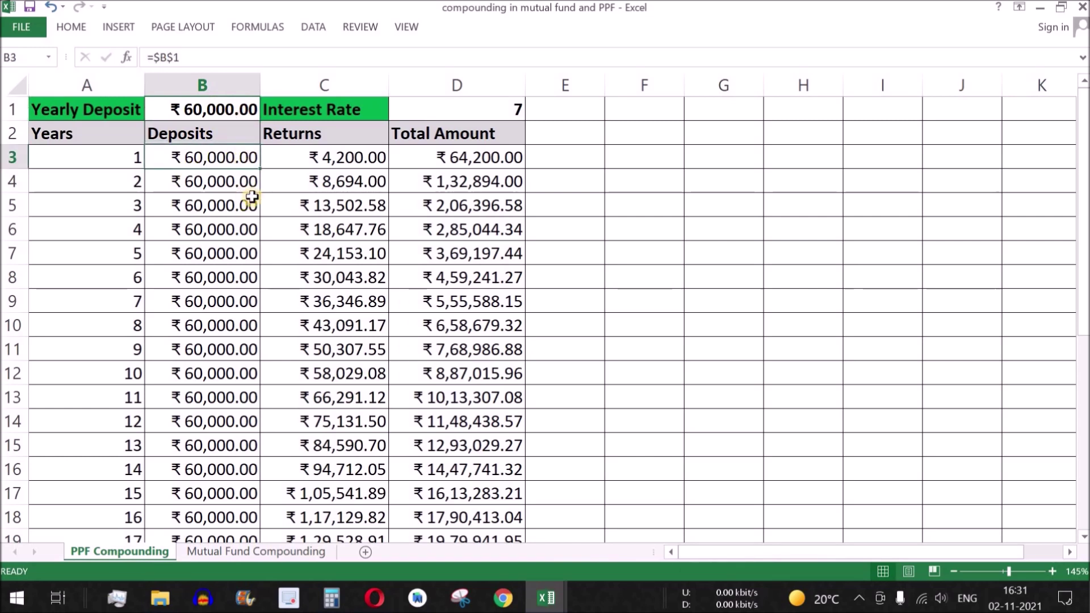
click(341, 161)
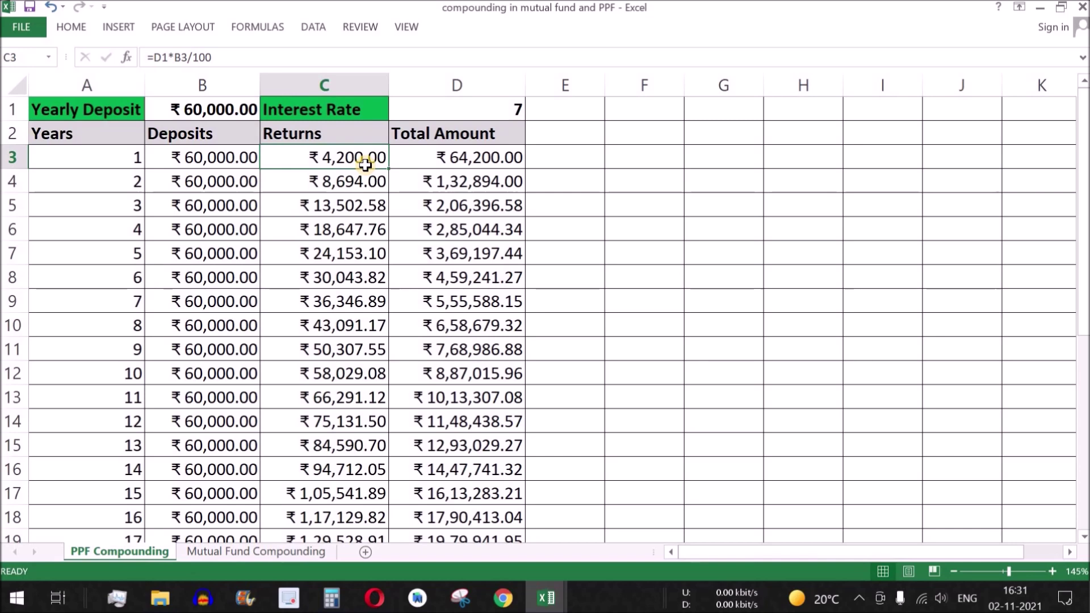
- Switch to the Calculators workbook and set the April deposit in C4 of the PPF Calculator sheet to 60000
key(alt+Tab)
click(175, 181)
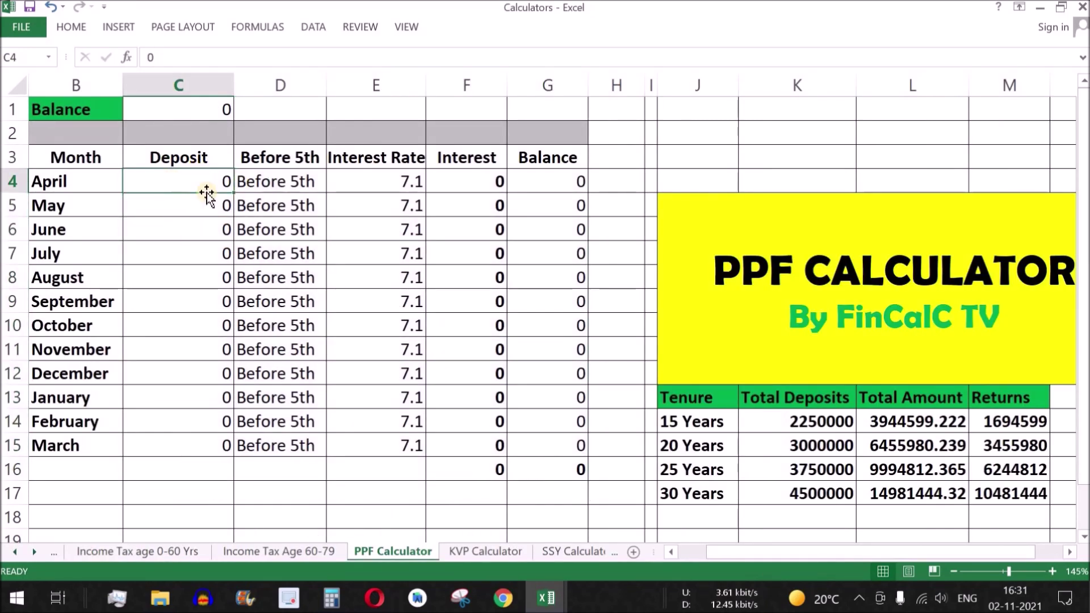
text(6000)
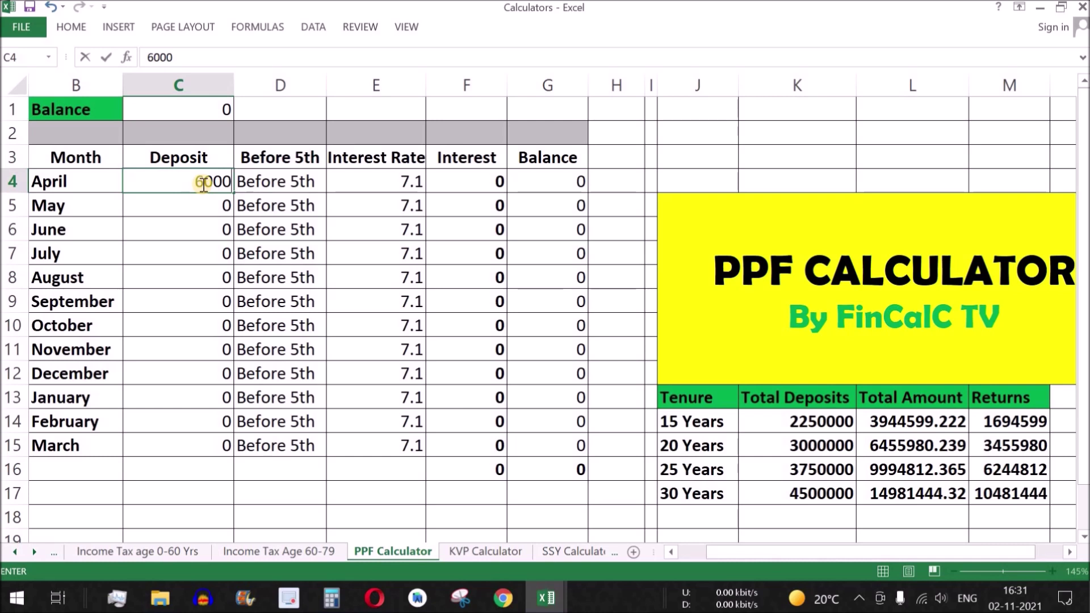
text(0)
key(Return)
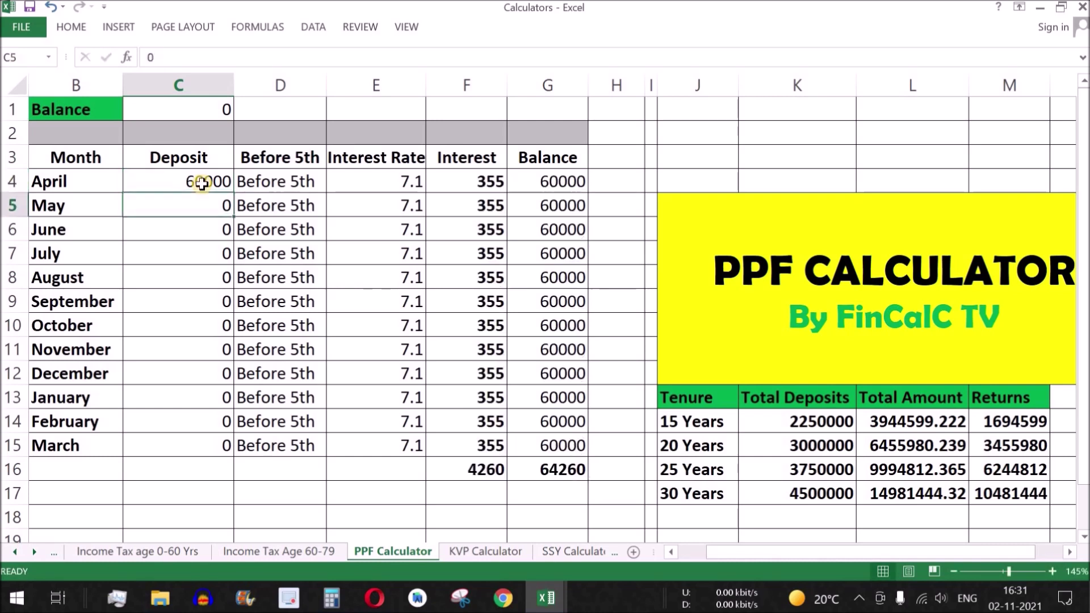
- Set the interest rate to 7 for every month from April to March in E4:E15 of the PPF Calculator sheet
click(294, 181)
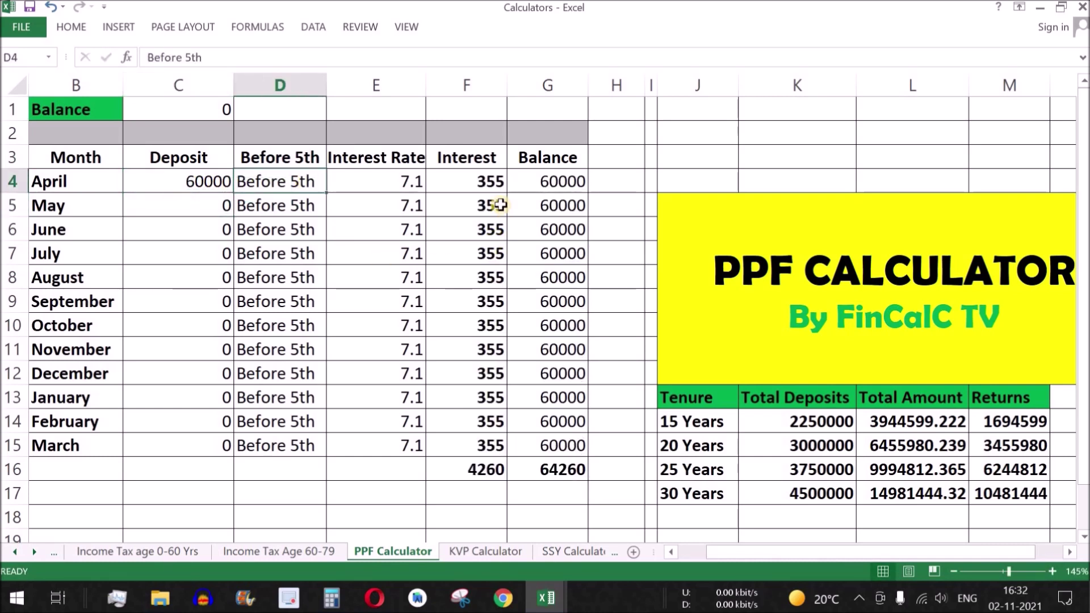
drag(490, 180, 492, 381)
drag(493, 380, 492, 397)
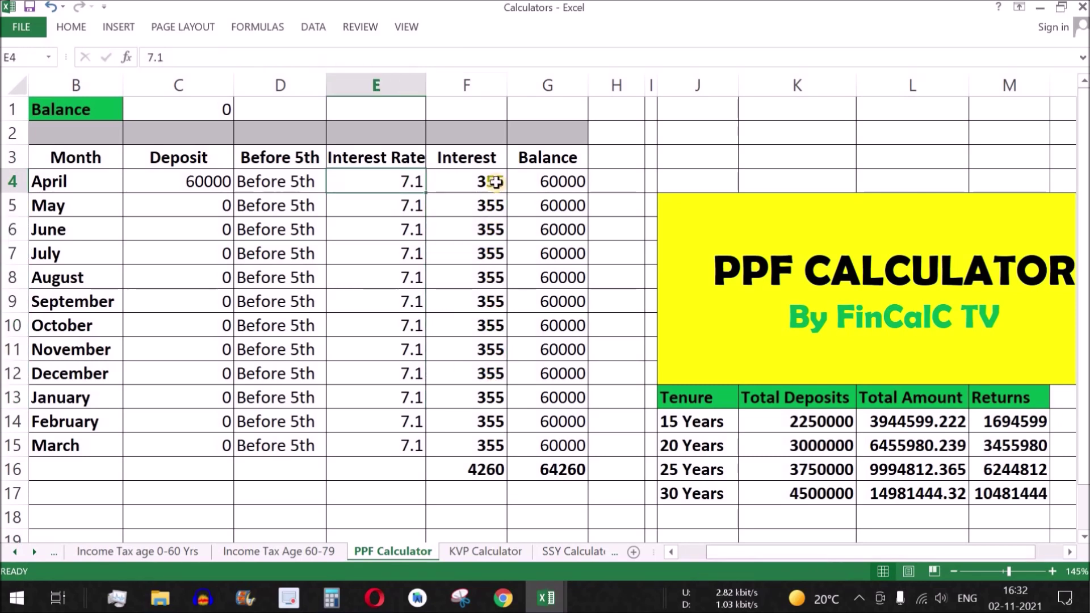
text(7)
key(Return)
key(Up)
key(ctrl+c)
click(387, 218)
key(ctrl+shift+Down)
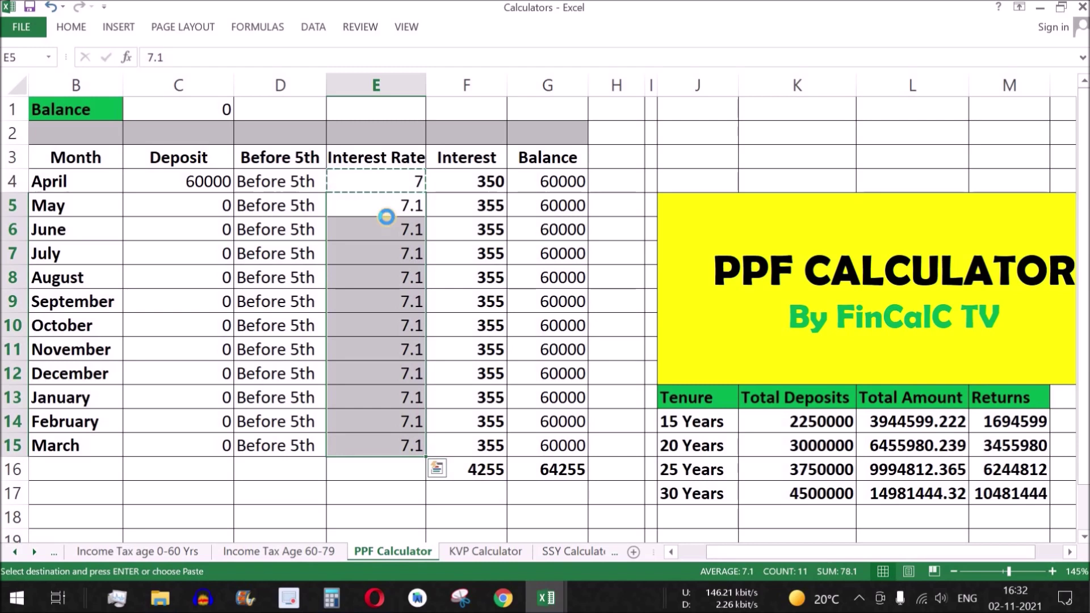
key(Return)
- Examine the monthly interest in F4:F15 with its total in F16, the deposits in C4:C15 and the year-end balance in G16
click(502, 476)
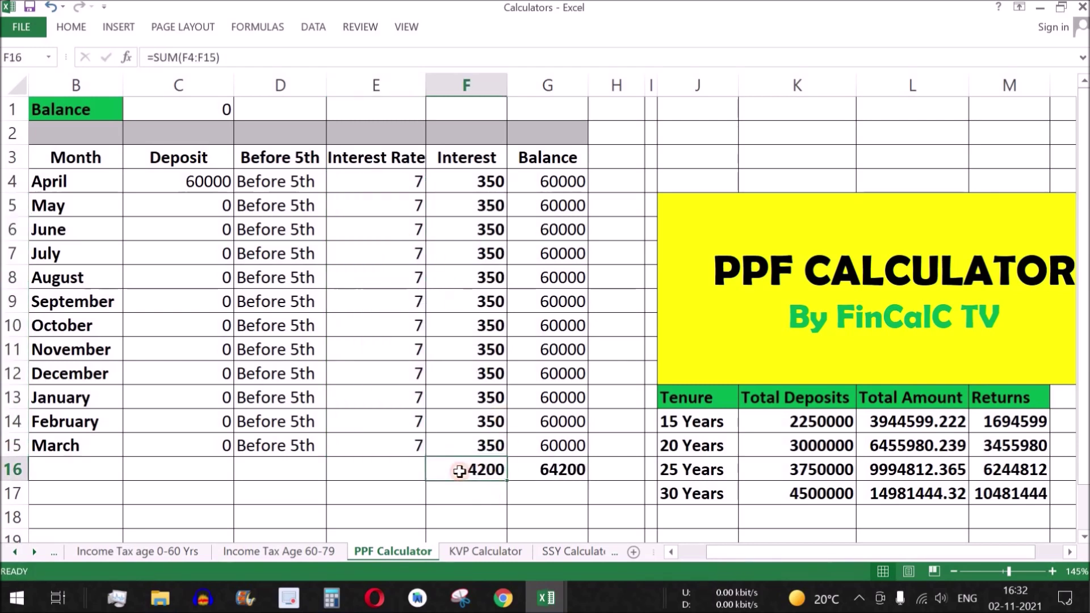
drag(488, 181, 492, 444)
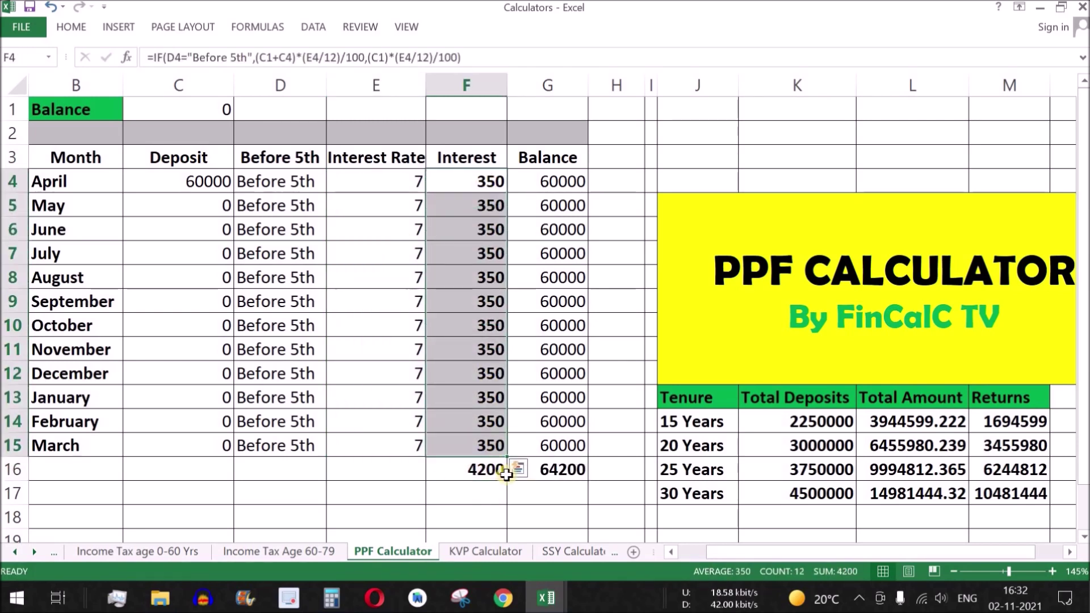
click(480, 480)
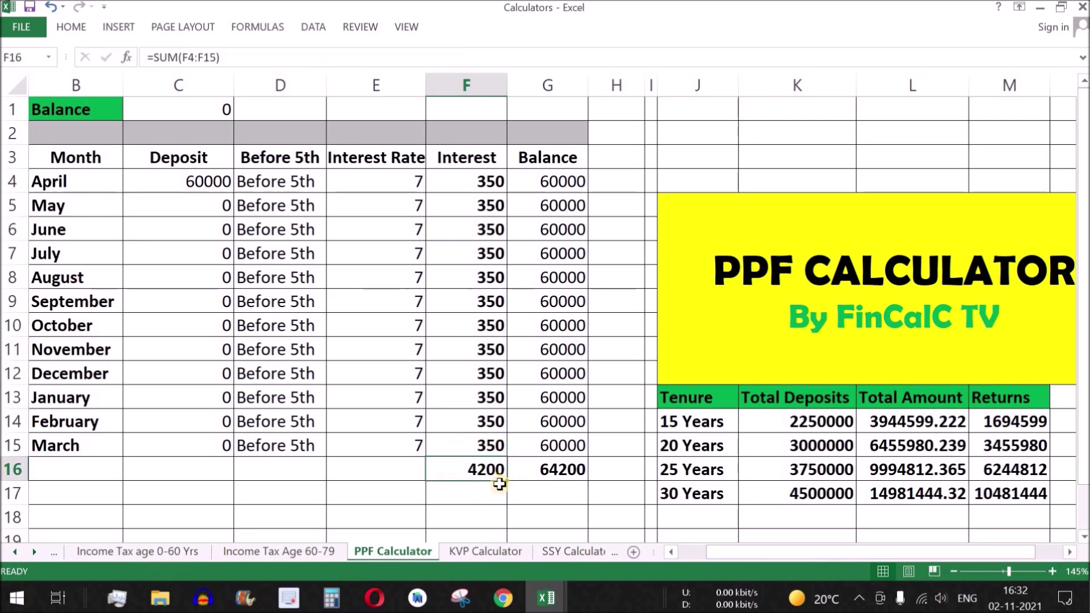
drag(187, 185, 219, 449)
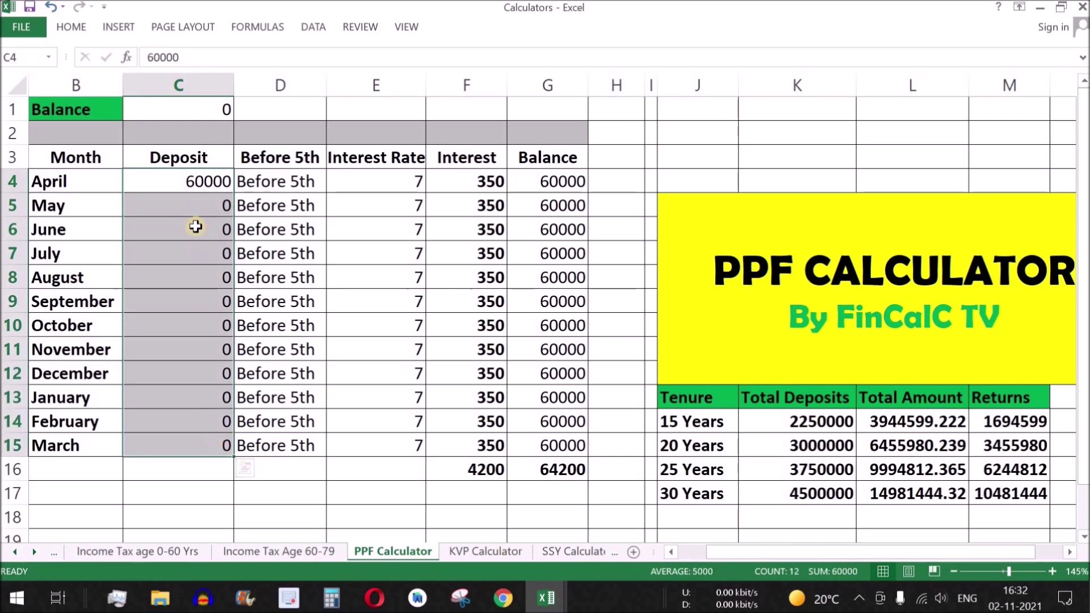
click(200, 185)
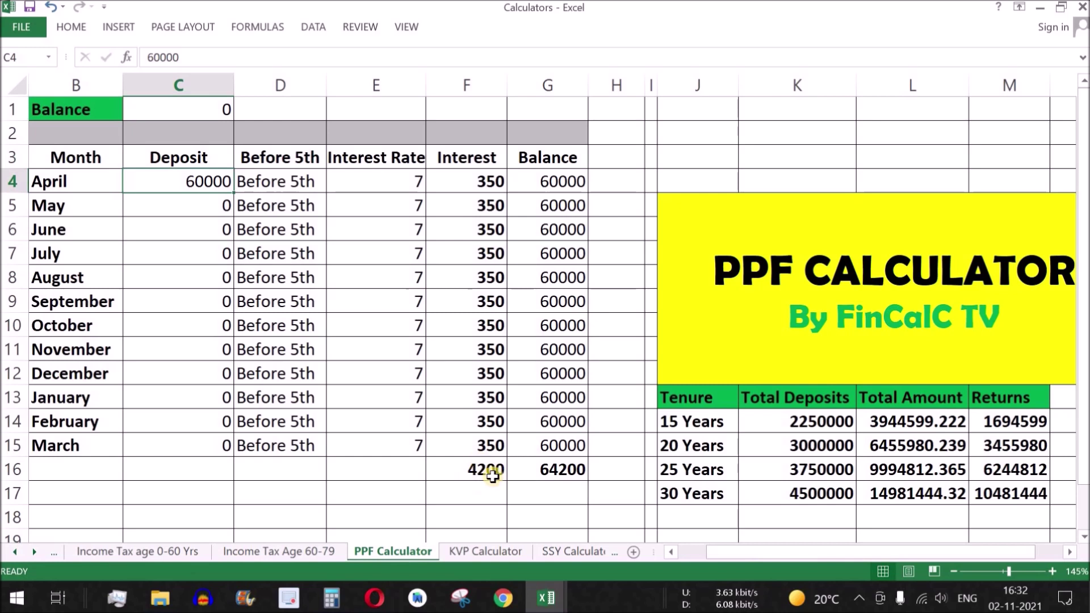
click(559, 478)
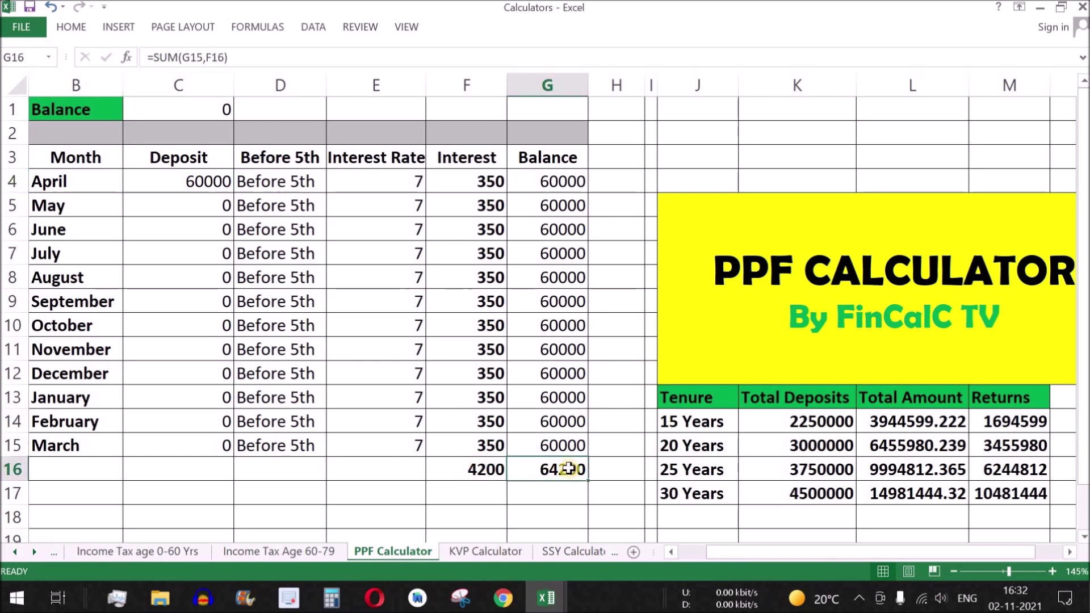
- Check the opening balance in C1 and compare the year-end balance in G16 with the first-year total in D3 of PPF Compounding
click(201, 109)
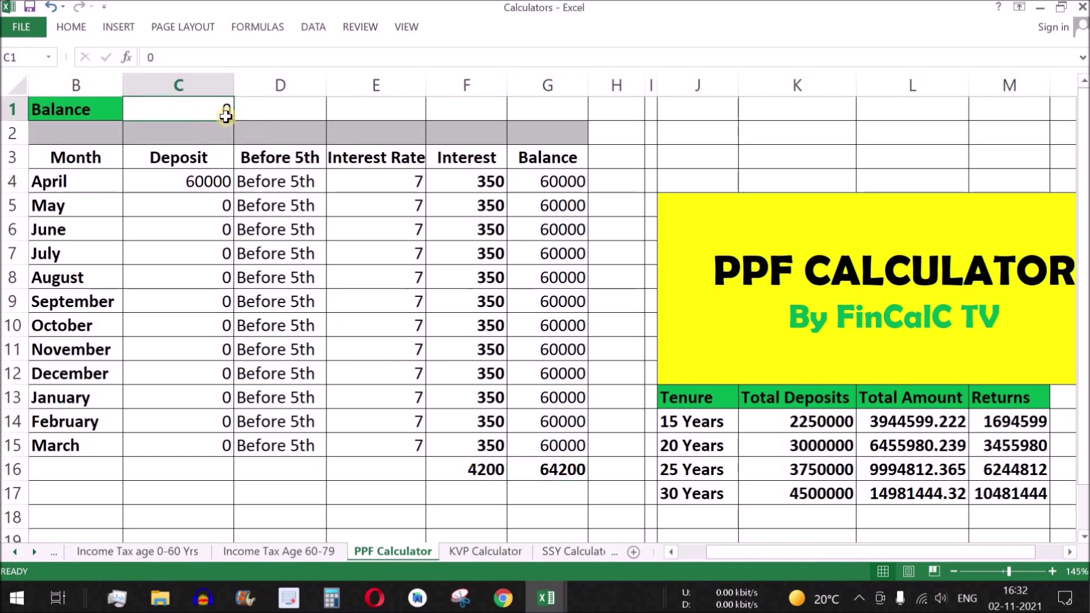
drag(483, 177, 501, 443)
click(555, 471)
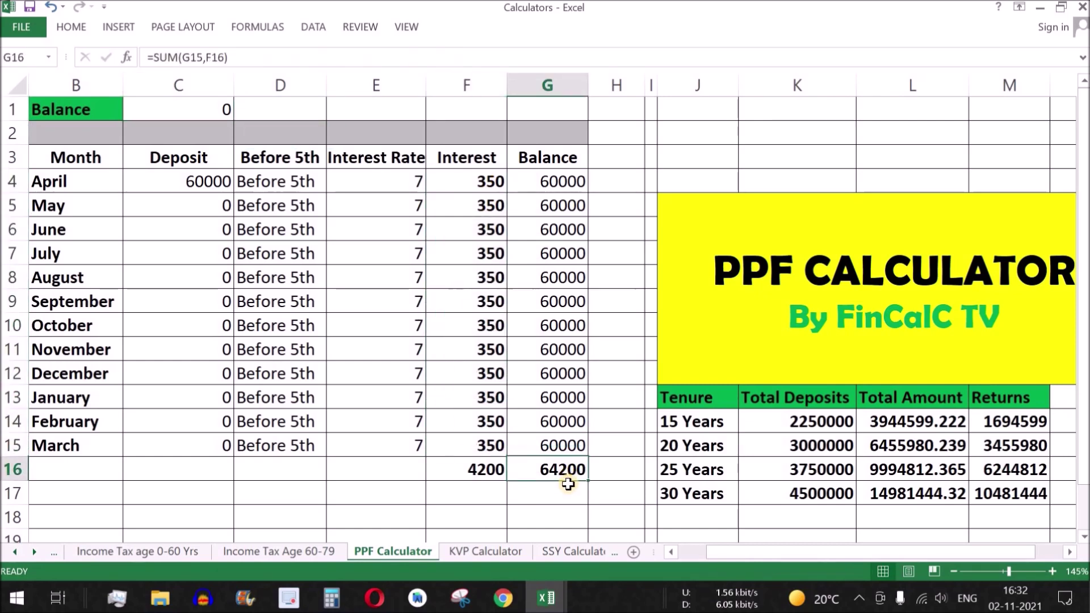
key(alt+Tab)
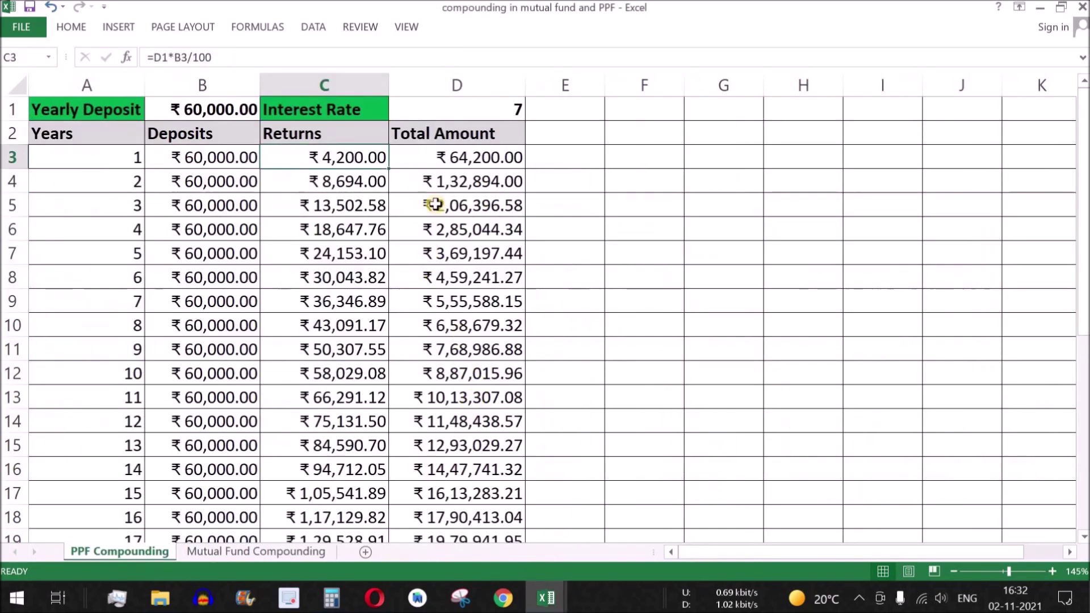
click(499, 169)
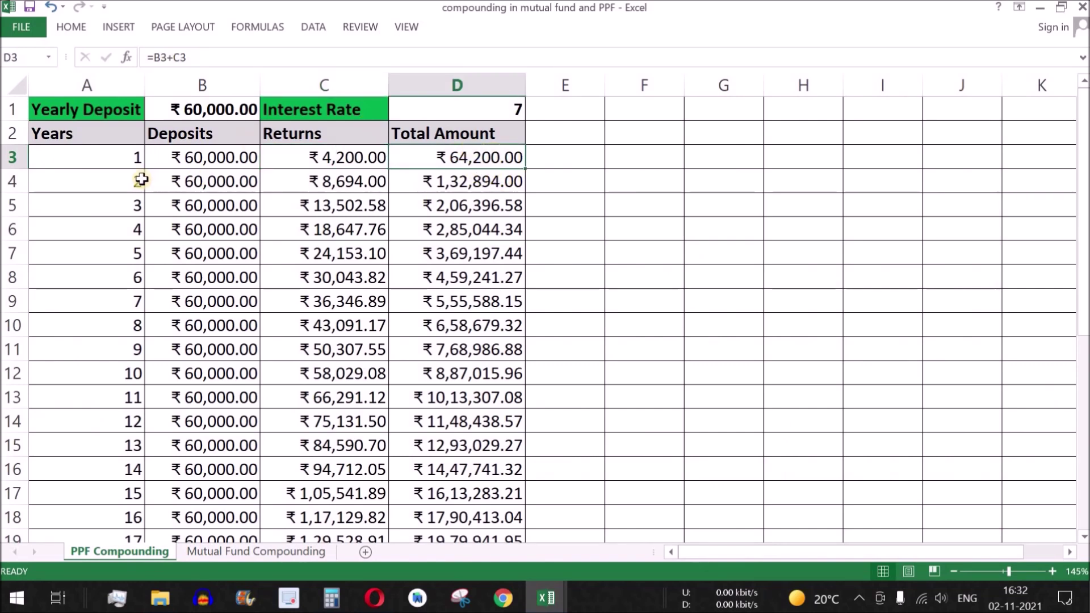
- Copy the year-end balance from G16 of the PPF Calculator sheet into the opening balance in C1 as a value only
click(533, 473)
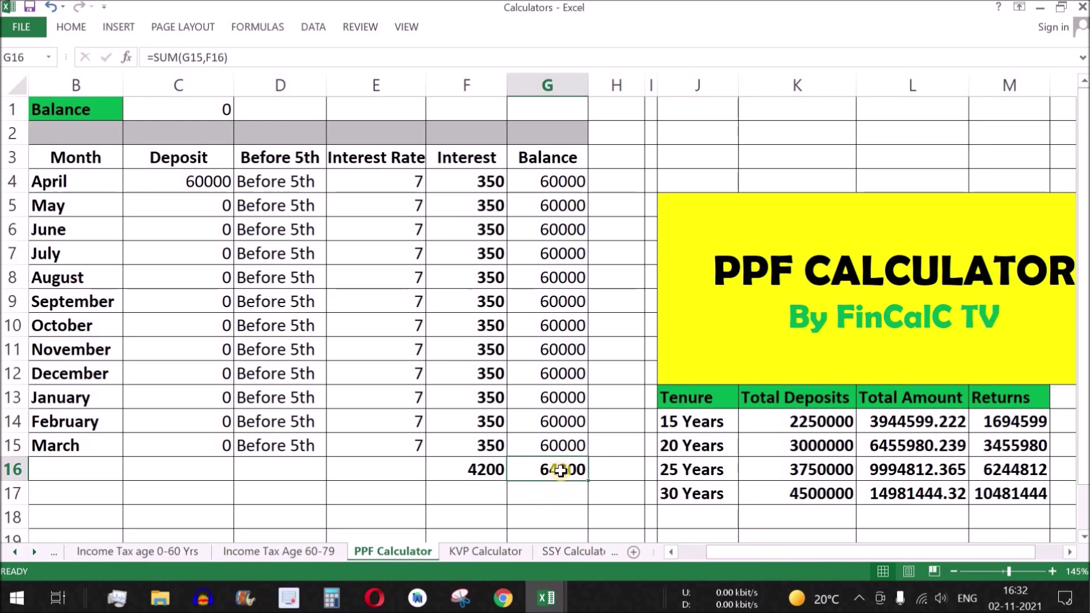
right_click(560, 471)
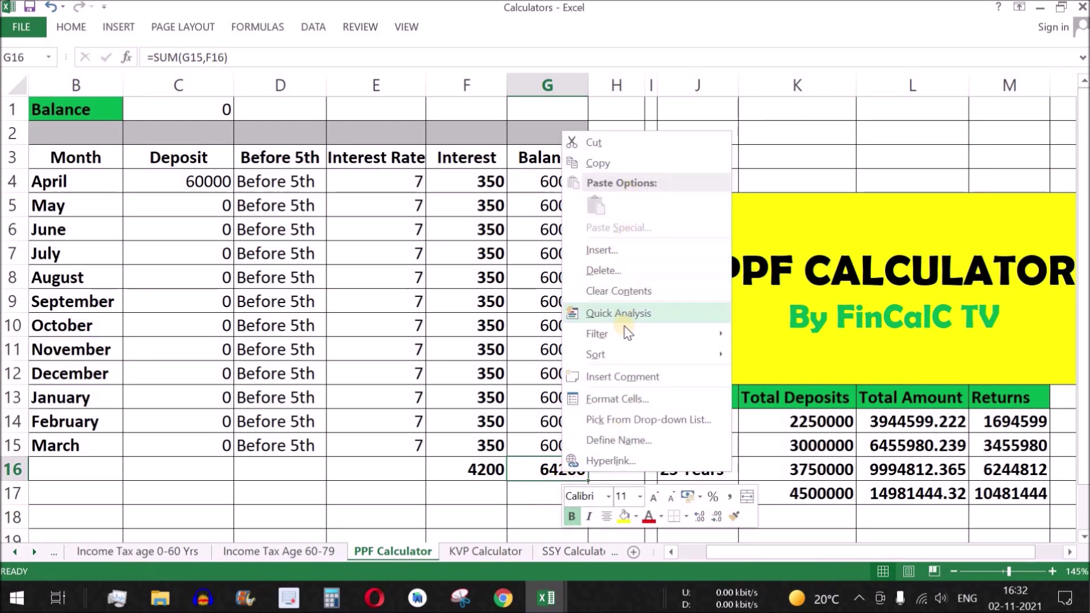
click(574, 159)
click(212, 107)
right_click(209, 109)
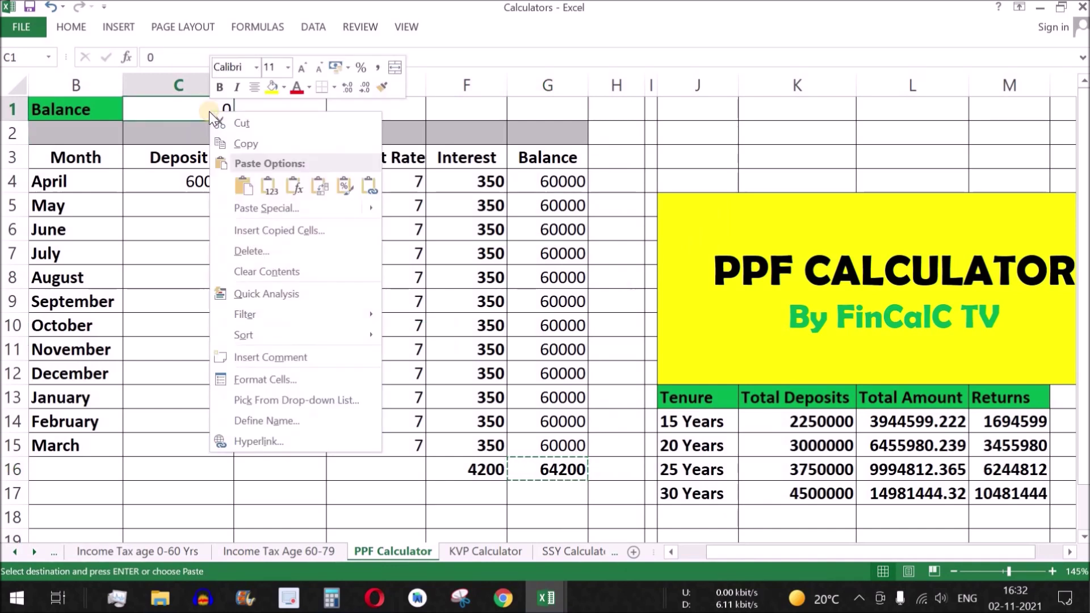
click(269, 185)
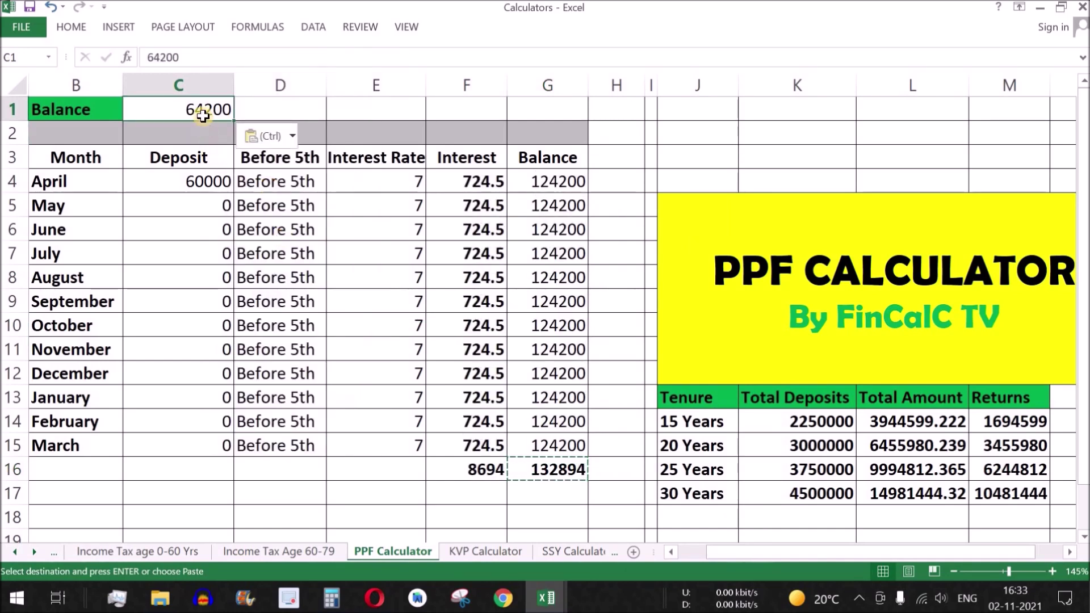
- Examine the second-year April deposit row in B4:D4 and the recalculated monthly interest in F4:F15
click(194, 179)
click(53, 181)
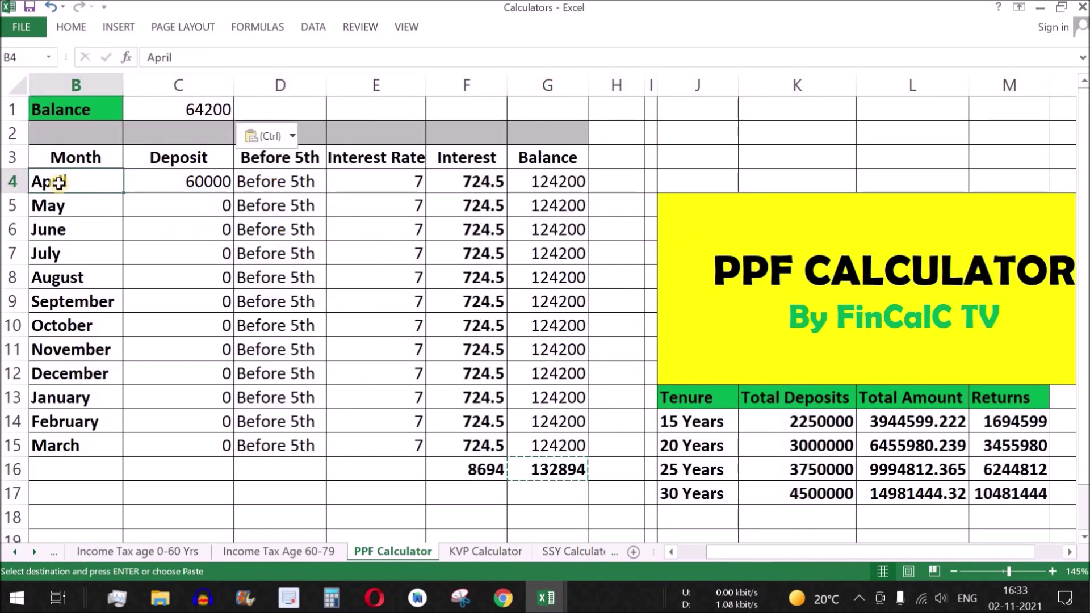
click(203, 183)
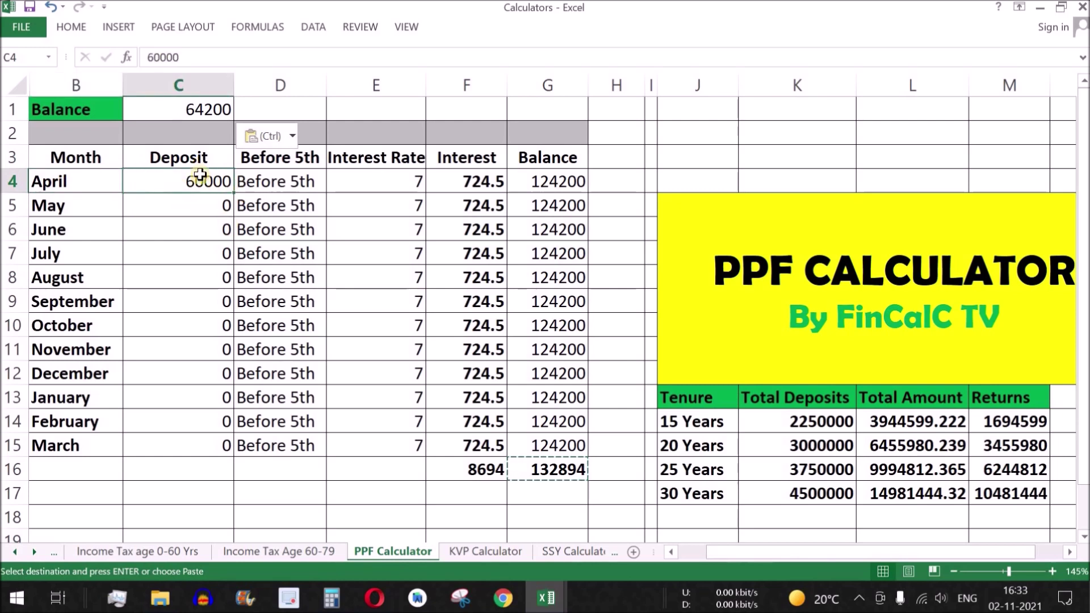
drag(51, 181, 283, 181)
drag(487, 182, 503, 448)
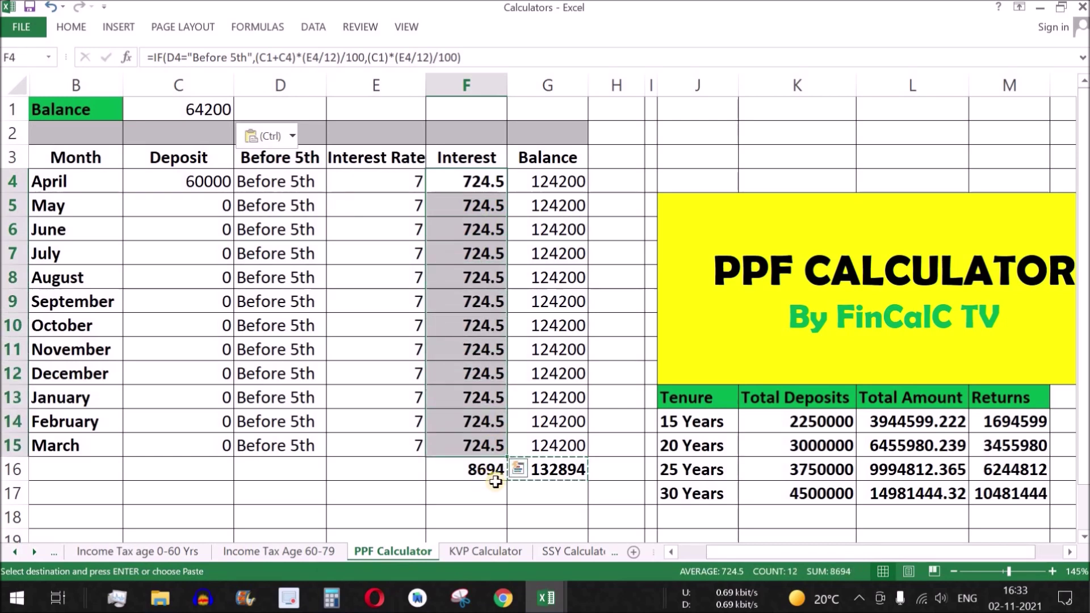
- Examine the second-year interest total in F16 against the opening balance in C1 and the monthly interest in F4:F15
key(Escape)
click(488, 477)
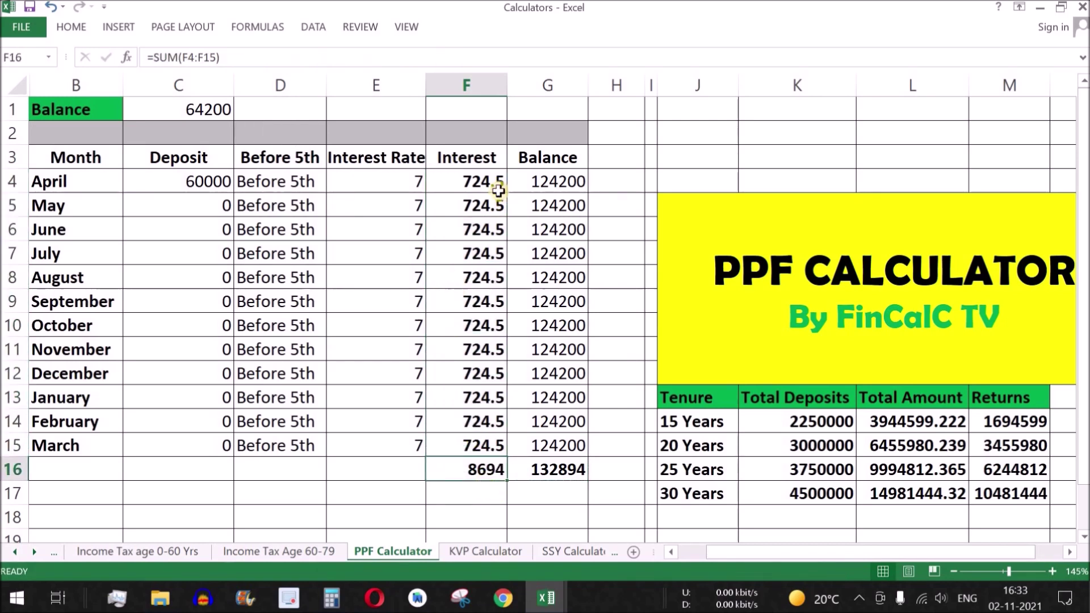
click(196, 109)
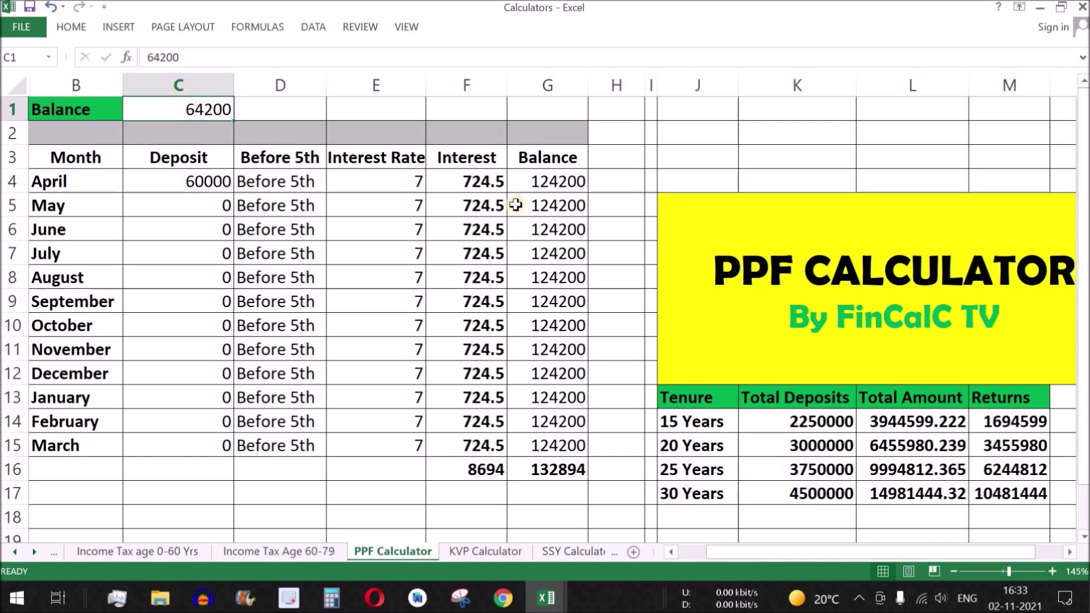
click(477, 182)
drag(474, 205, 487, 446)
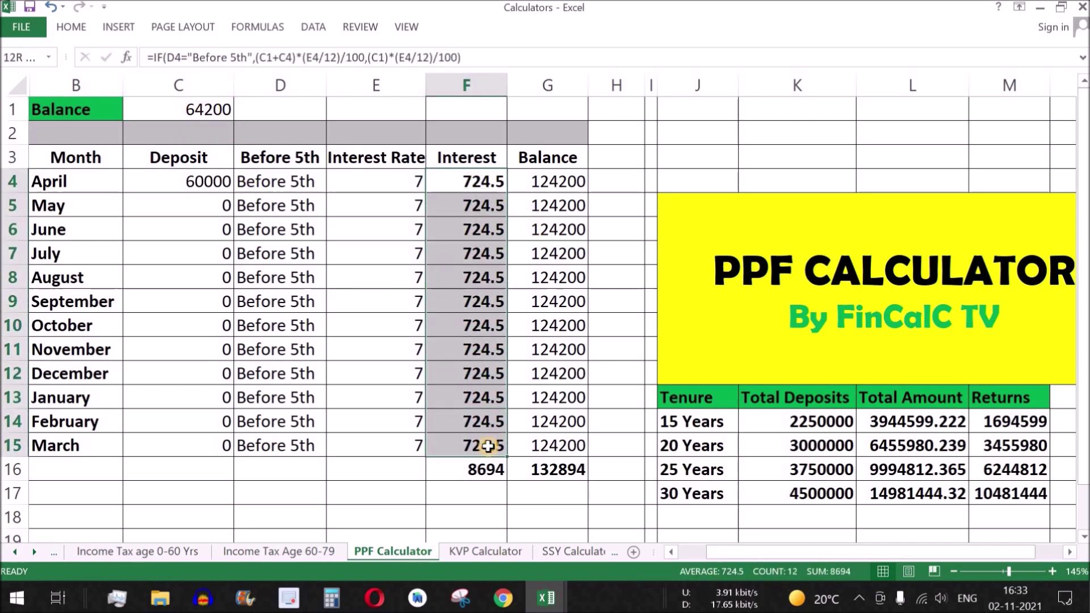
click(483, 471)
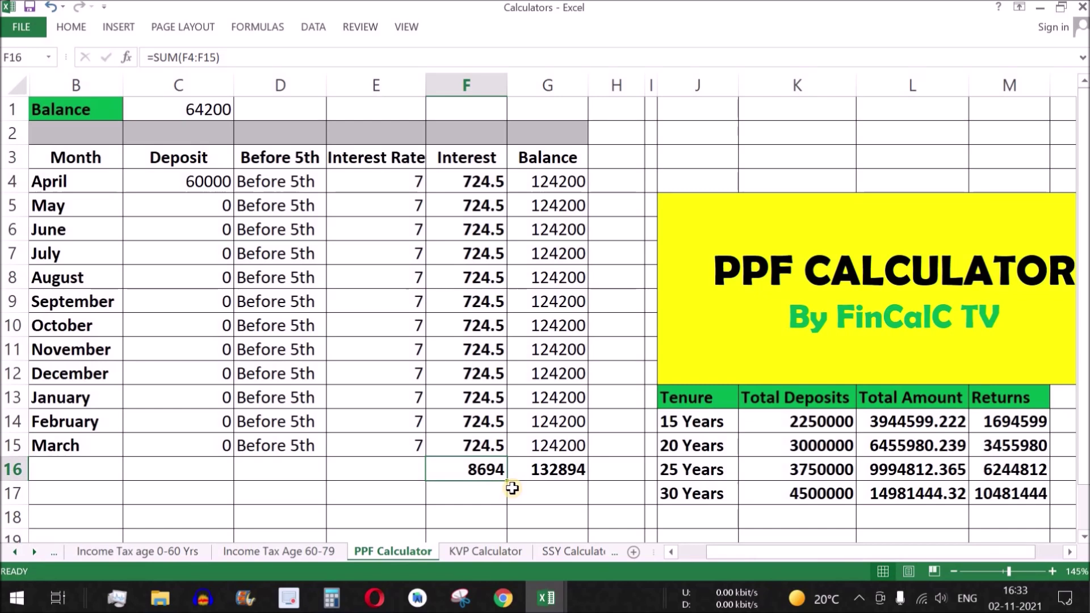
- Check the second-year returns in C4 and total amount in D4 of the PPF Compounding sheet against the calculator
key(alt+Tab)
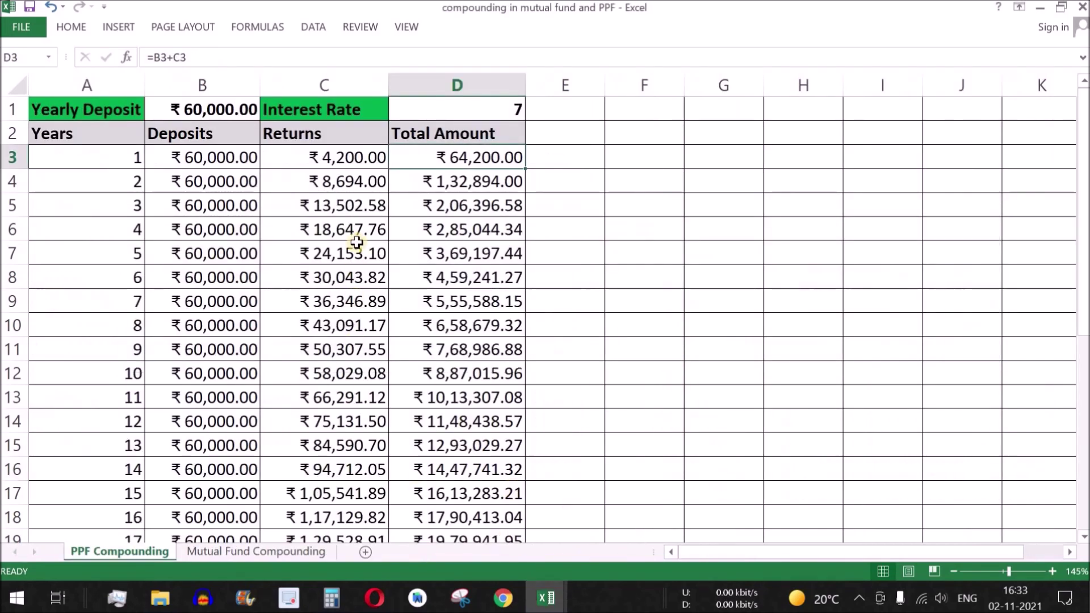
click(348, 182)
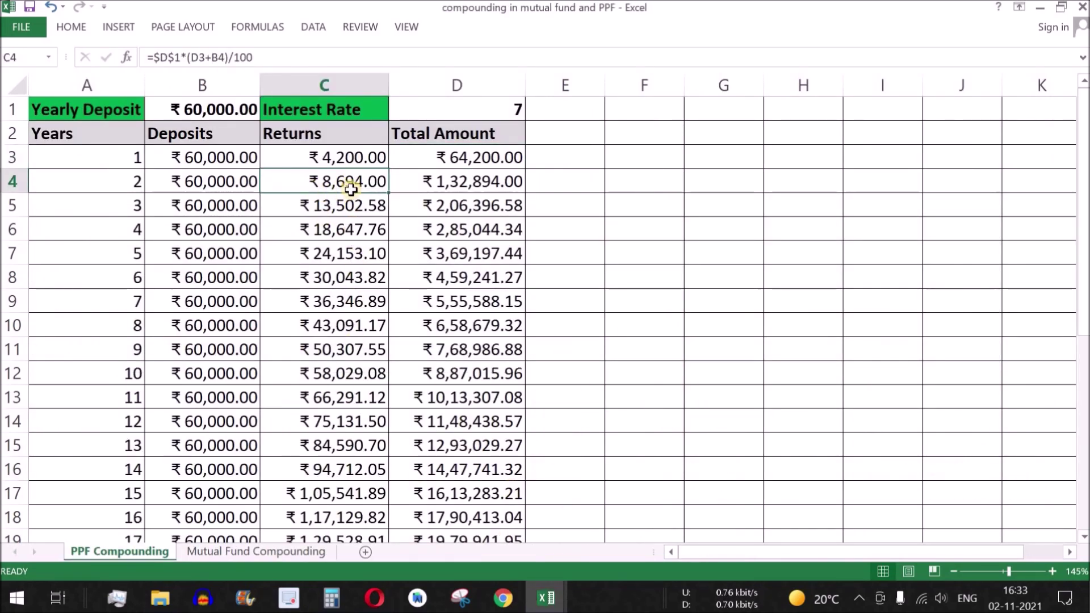
click(463, 181)
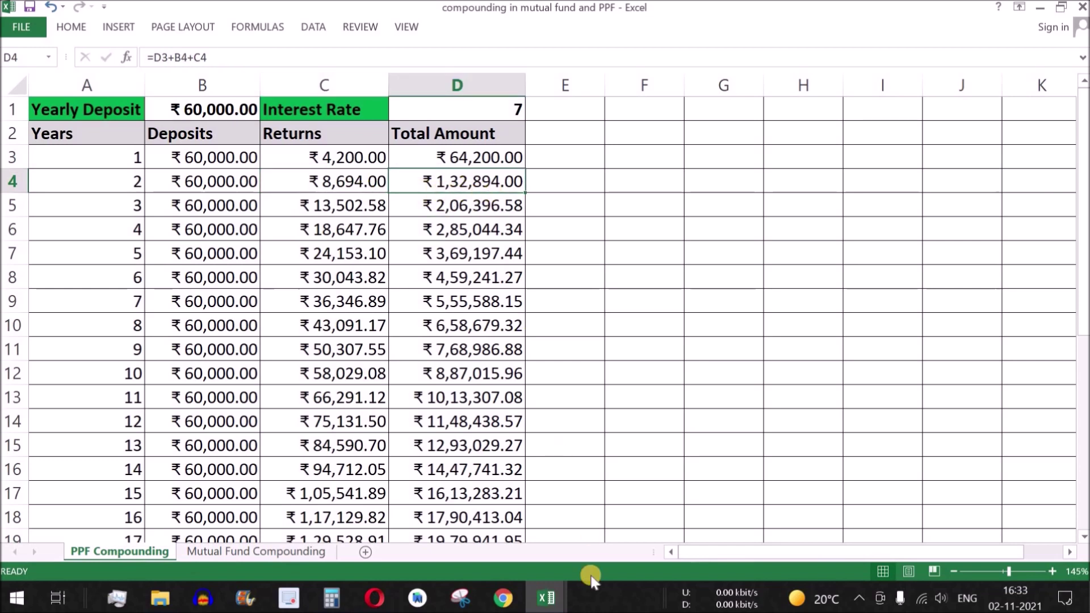
- Return to the PPF Calculator sheet and review the year-end balance in G16 and the second-year table in B4:G16
mouse_move(545, 597)
click(566, 536)
click(548, 472)
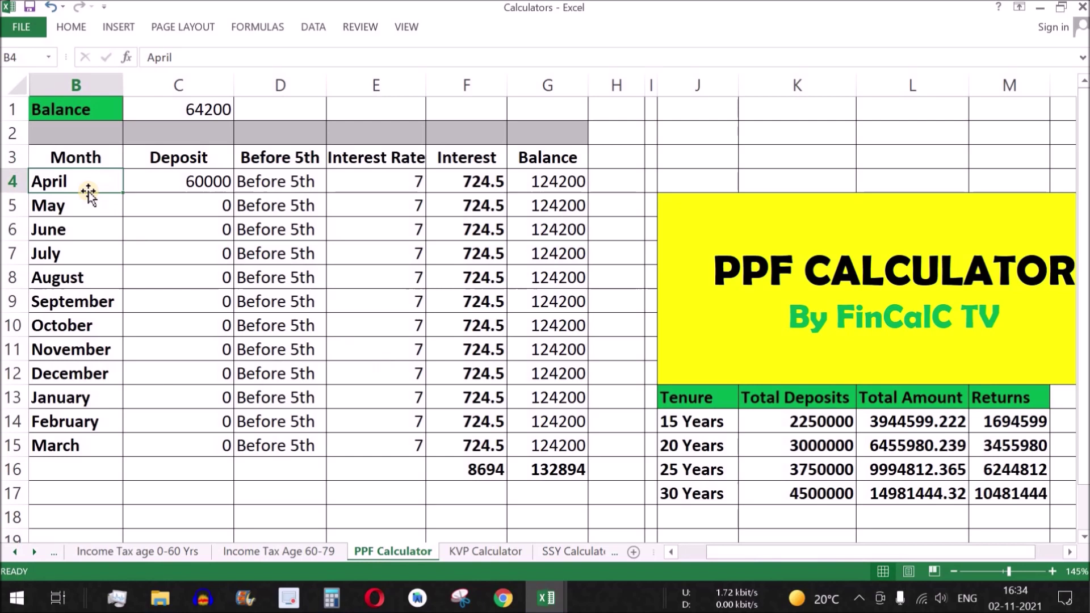
mouse_move(88, 192)
mouse_down()
mouse_move(370, 261)
mouse_move(574, 421)
mouse_move(585, 471)
mouse_up()
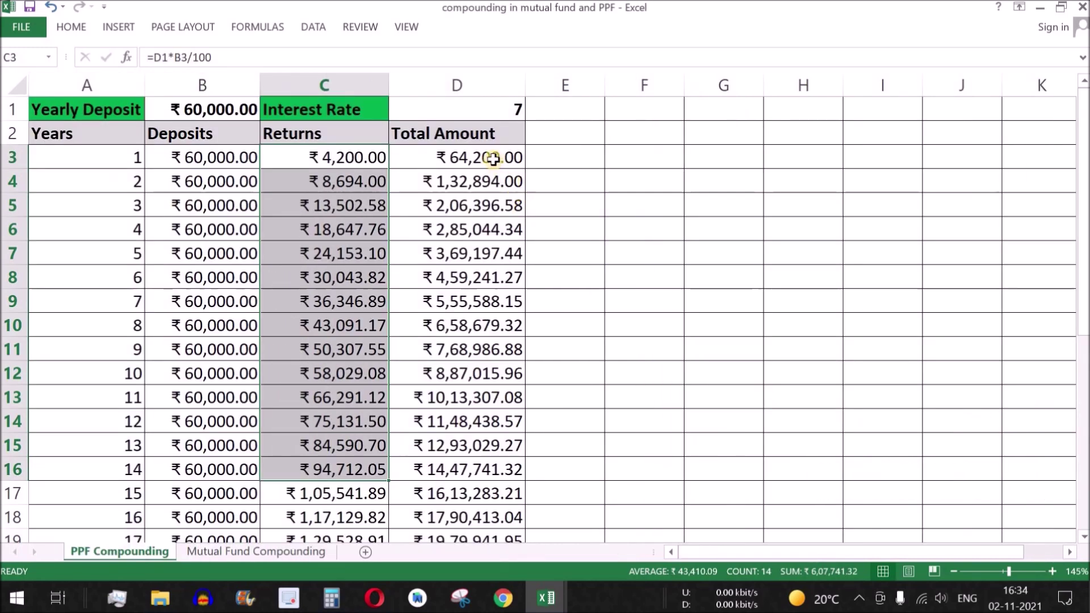
- Examine the yearly deposits from B1 down to B15 and the total amounts in D3:D15 of PPF Compounding
click(487, 157)
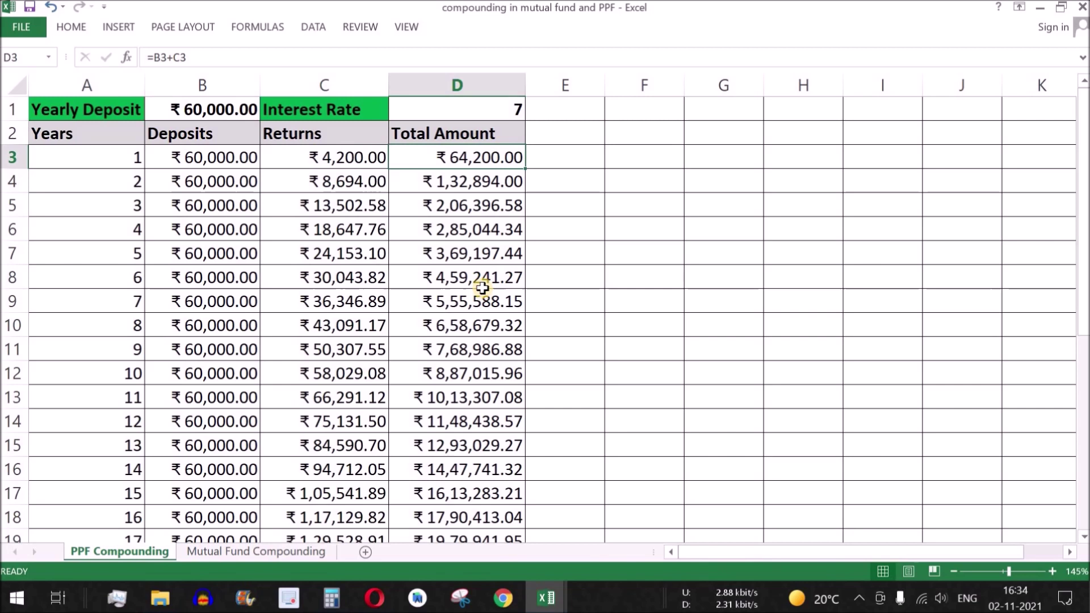
click(213, 111)
drag(214, 108, 235, 452)
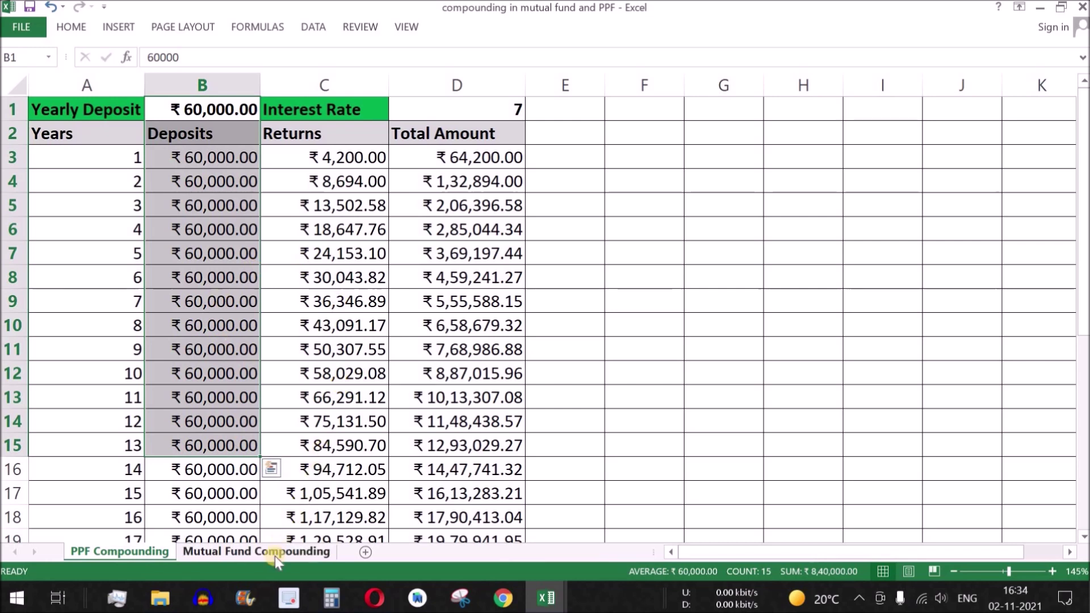
drag(479, 157, 463, 442)
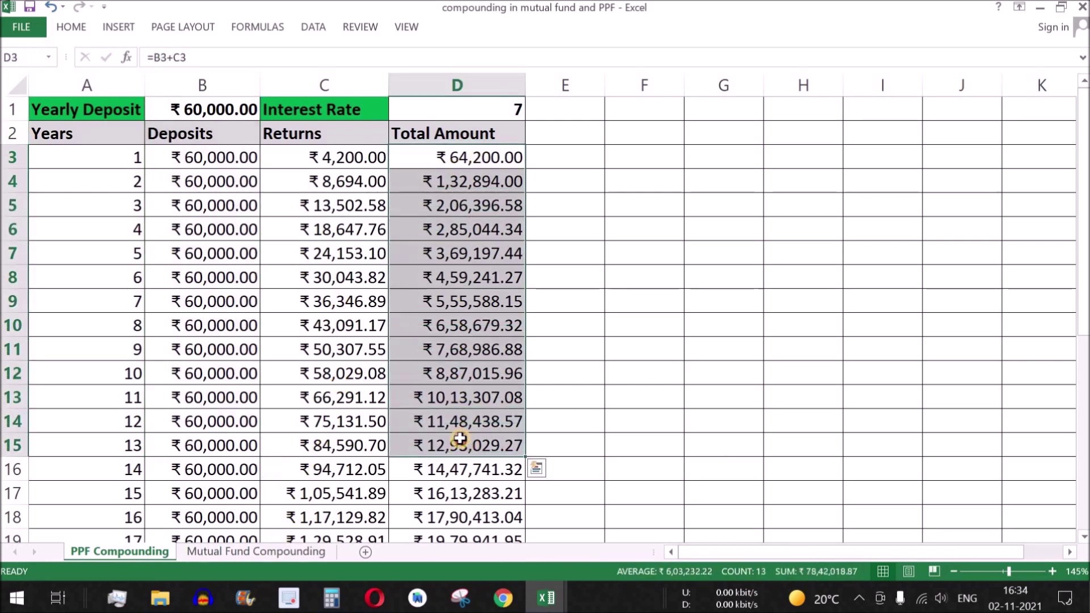
- Clear the Current NAV, Units, Returns and Total Amount values from row 3 down in the Mutual Fund Compounding sheet
click(267, 549)
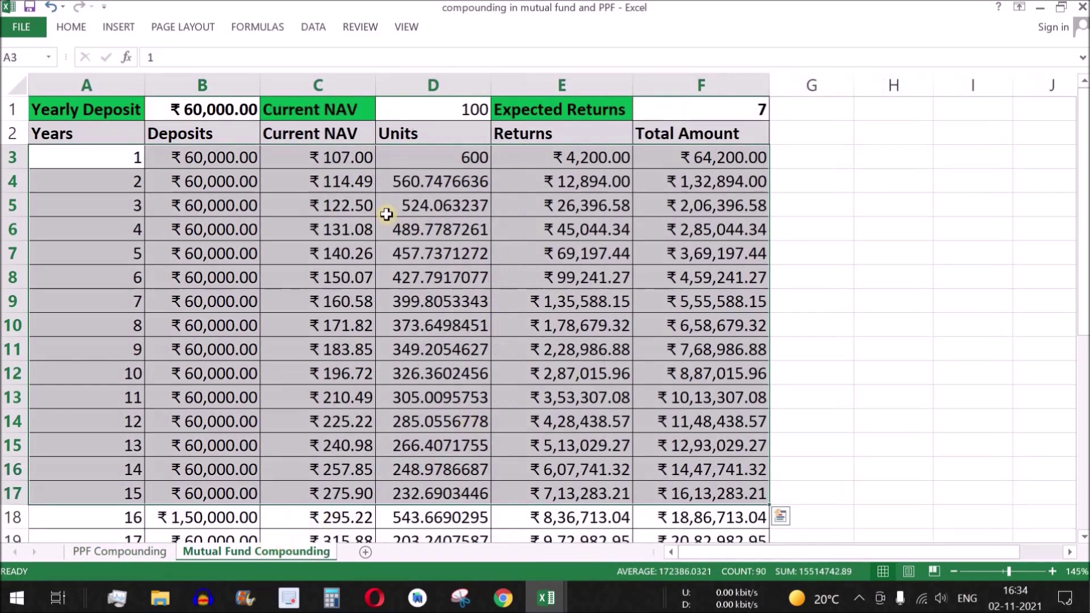
drag(358, 163, 548, 354)
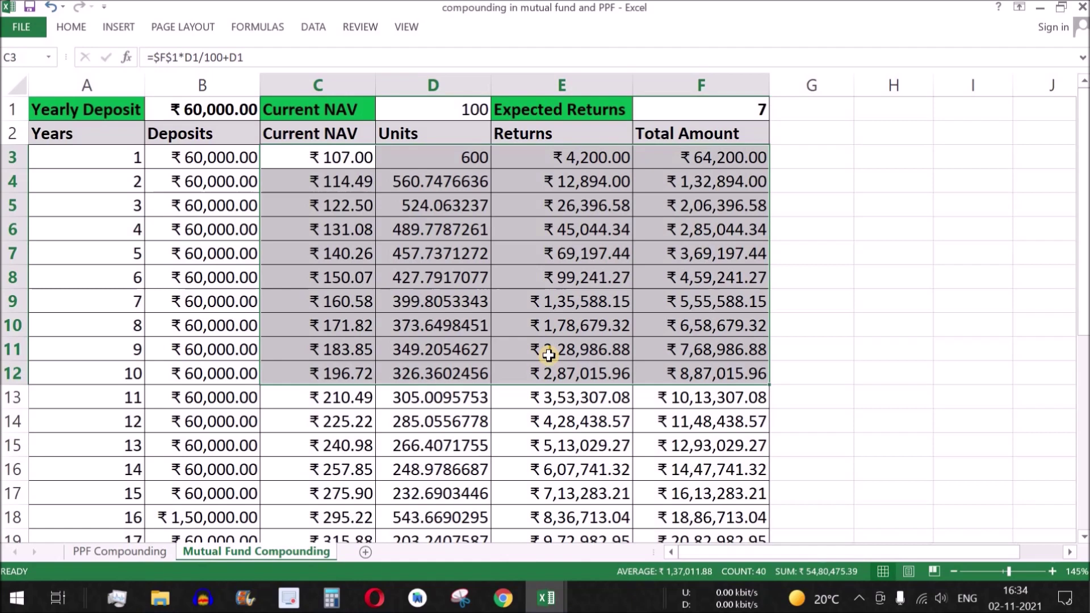
key(ctrl+shift+Down)
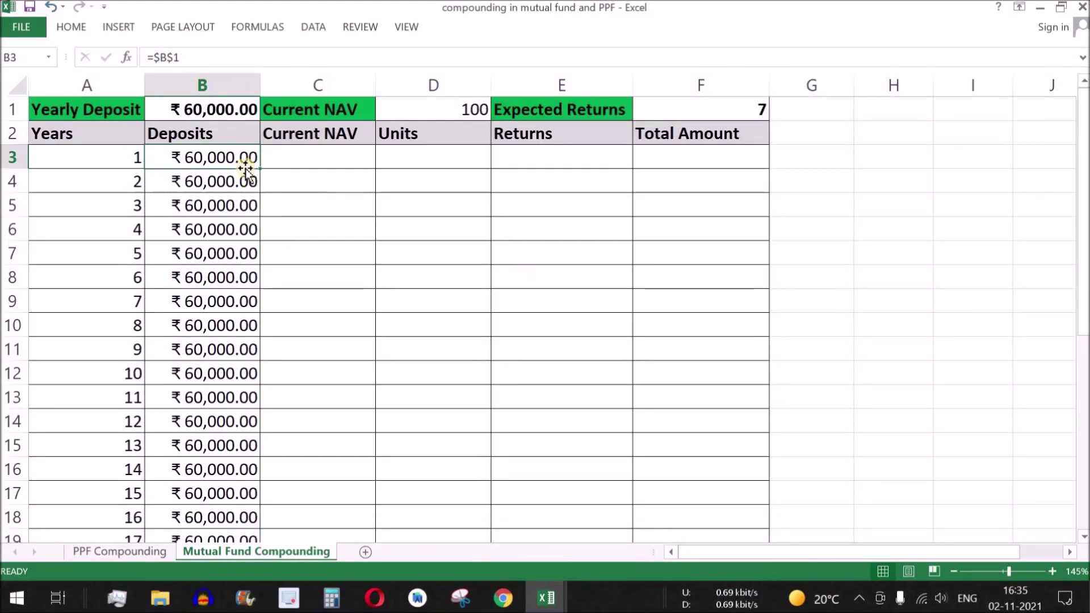
- Examine the yearly deposit in B1, the Deposits column, the expected returns in F1 and the empty Current NAV column
click(219, 109)
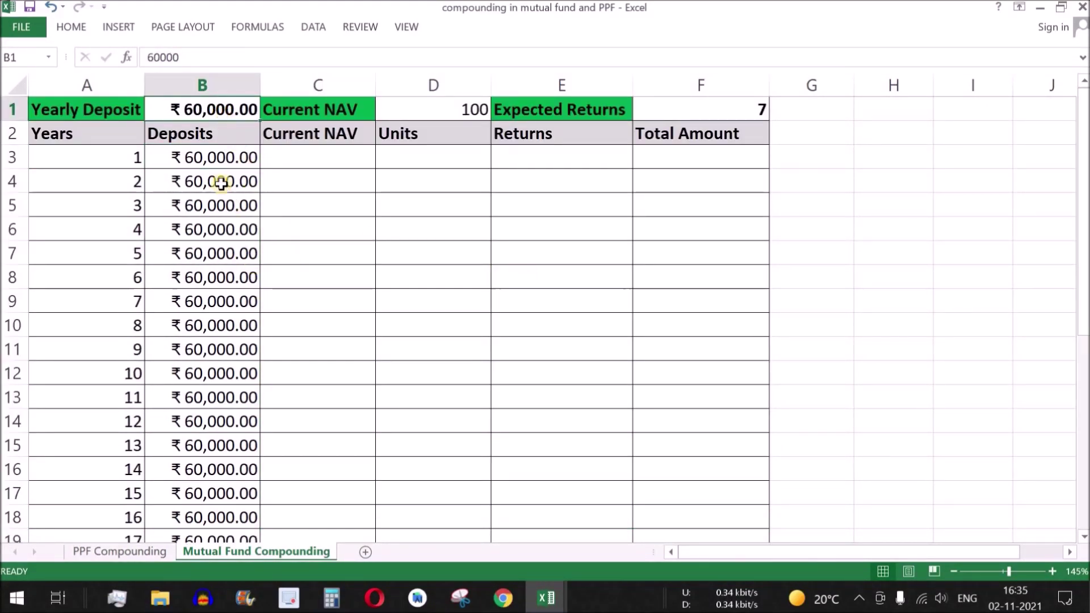
drag(219, 158, 234, 469)
click(733, 117)
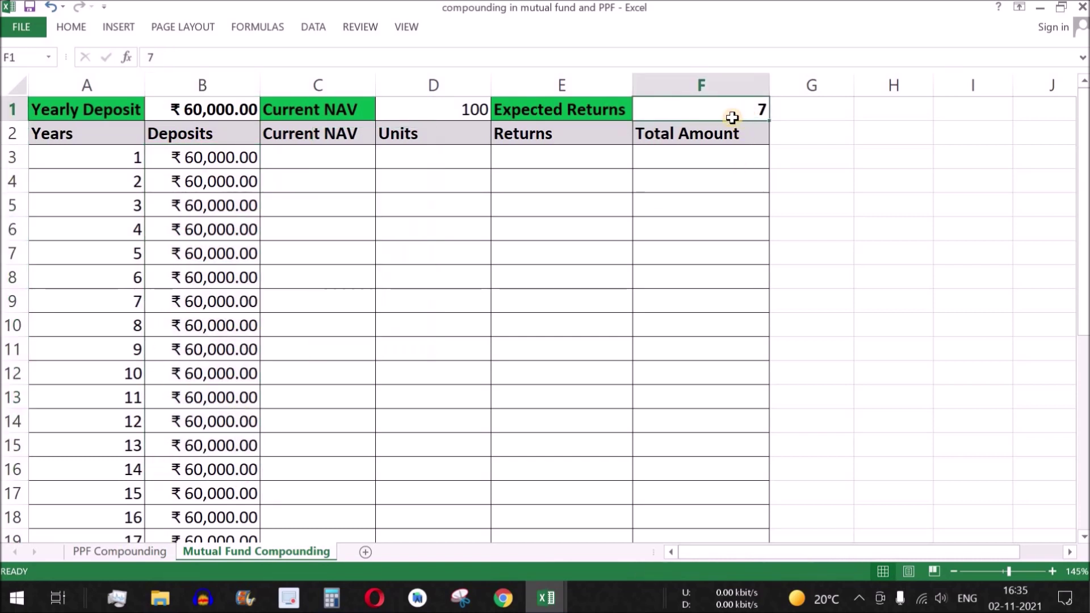
drag(330, 159, 315, 499)
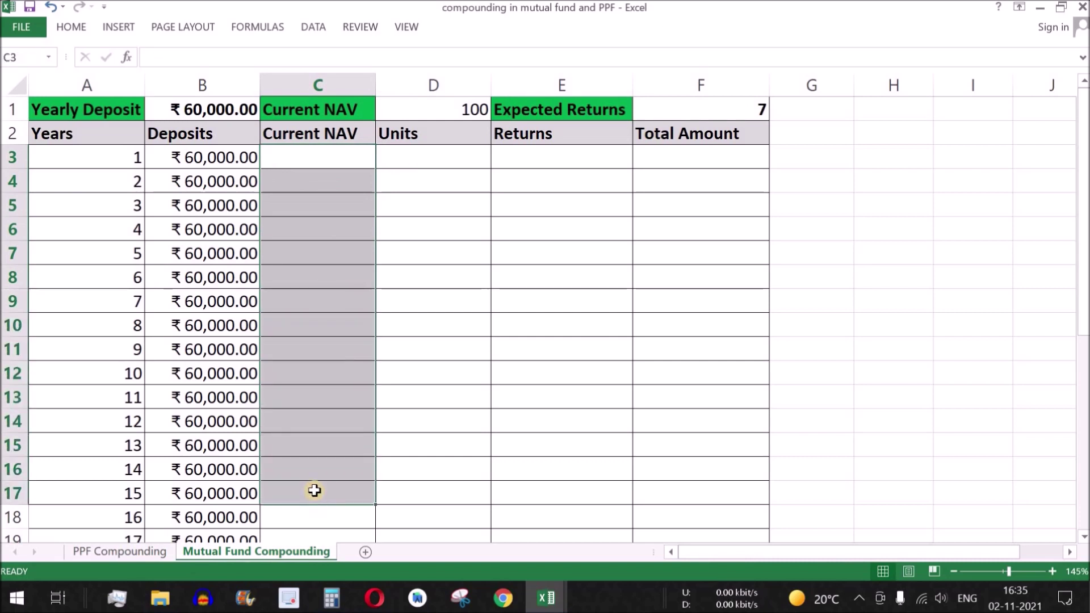
key(Up)
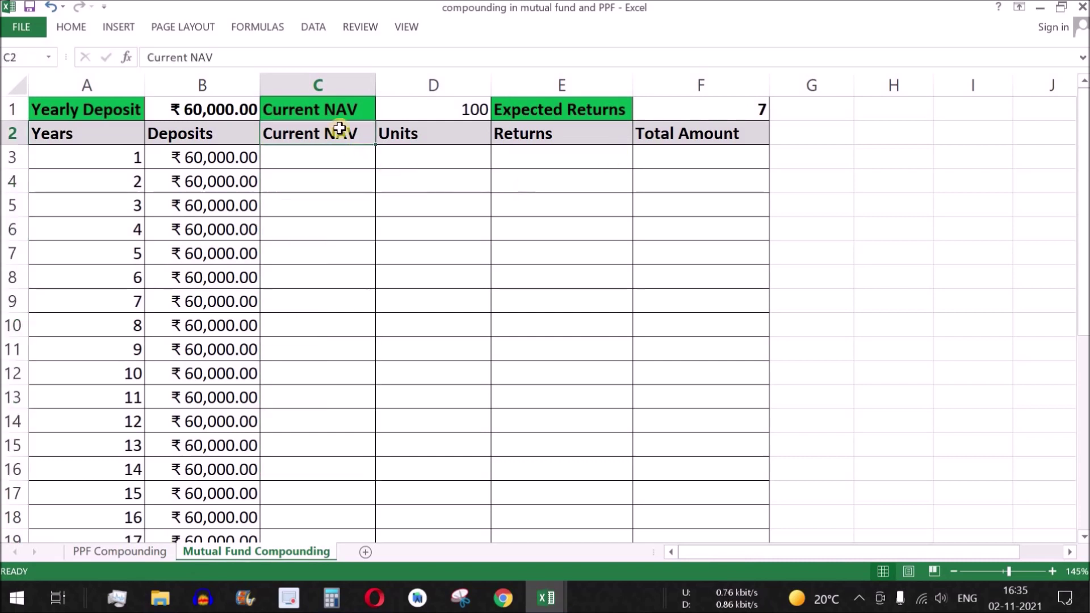
drag(346, 113, 352, 131)
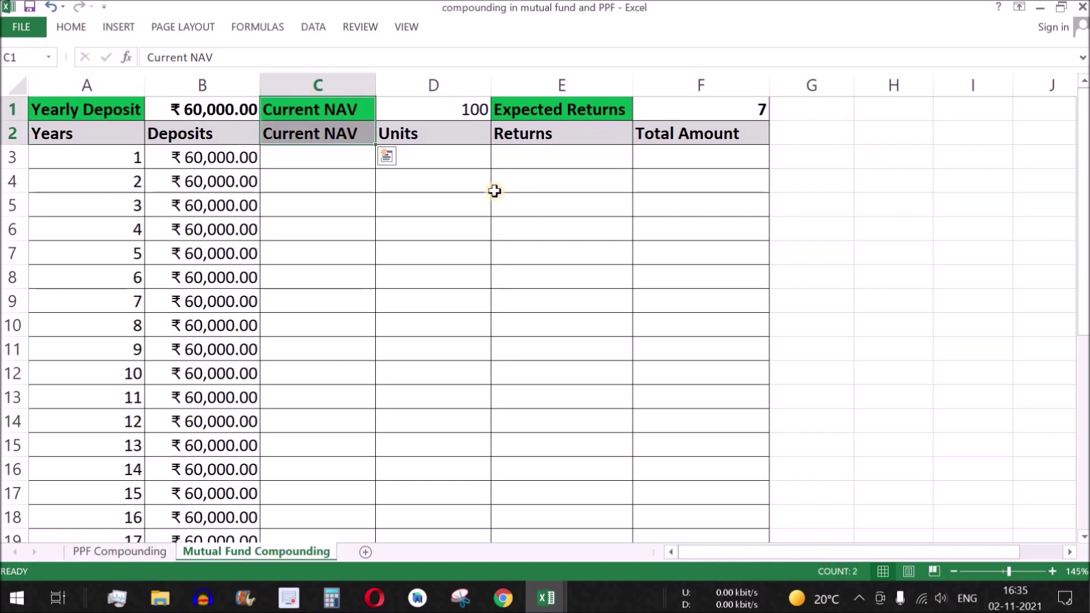
click(355, 135)
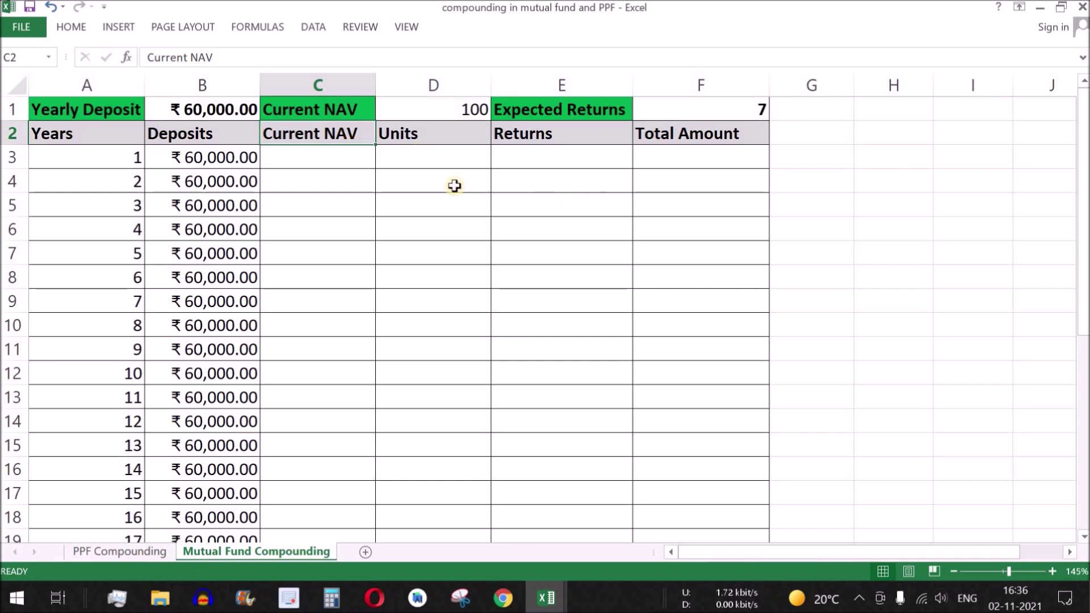
- Check the current NAV in D1 and enter 7 as the expected returns in F1
click(348, 160)
click(474, 112)
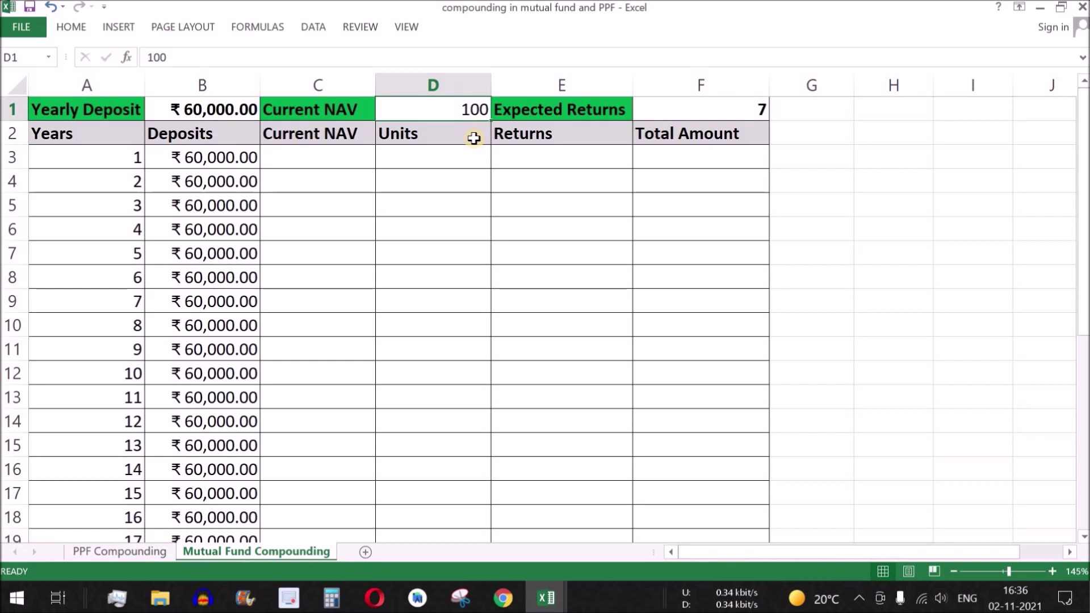
click(343, 112)
click(466, 113)
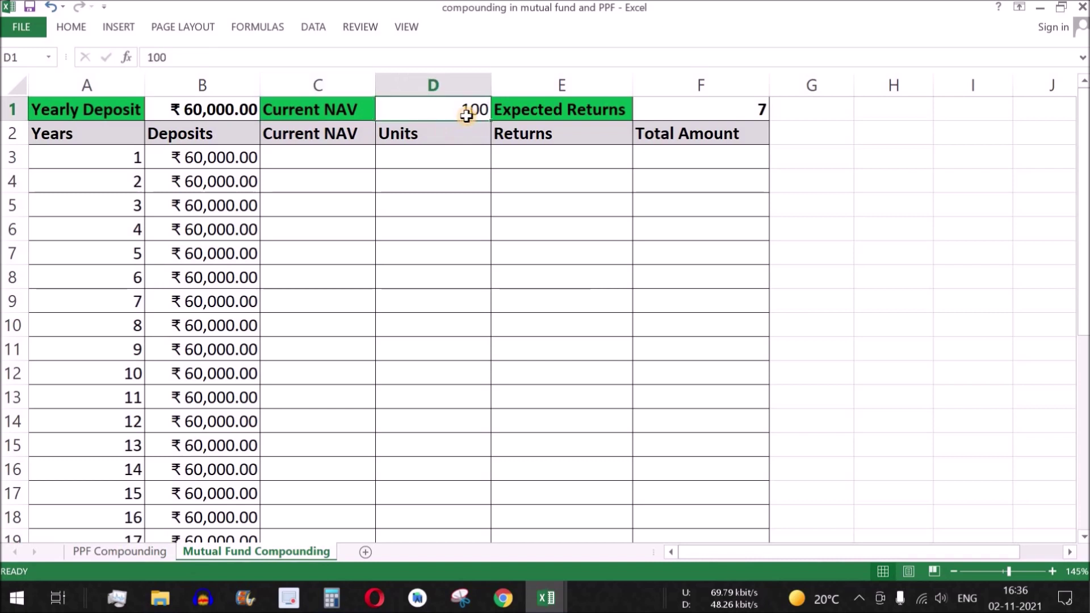
click(758, 110)
text(7)
key(Return)
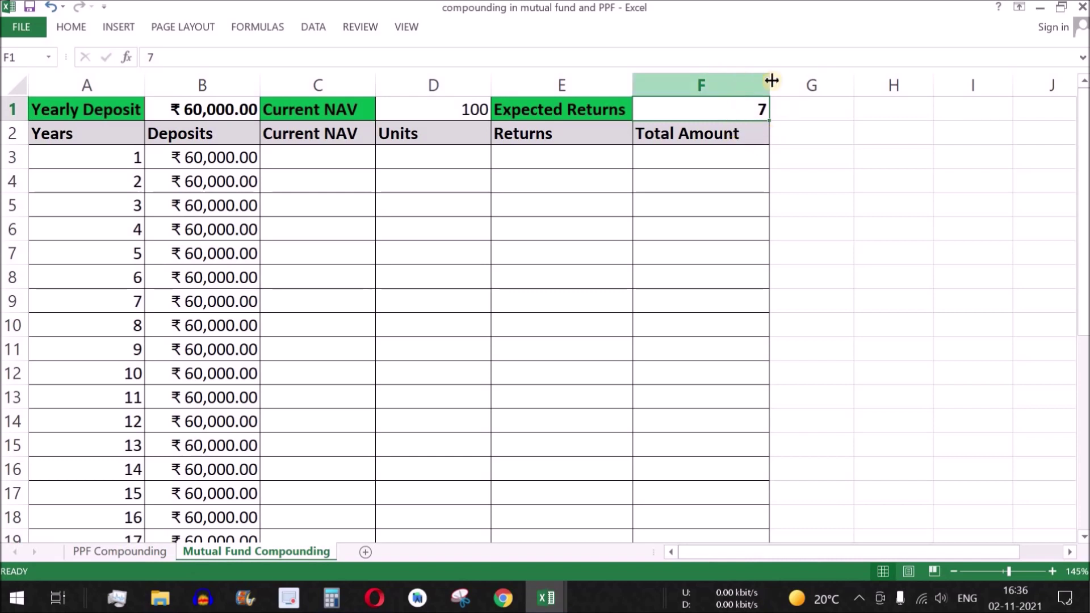
- Review the empty Current NAV cells in C3:C12, then switch to Notepad and examine each term of the NAV formula
click(337, 161)
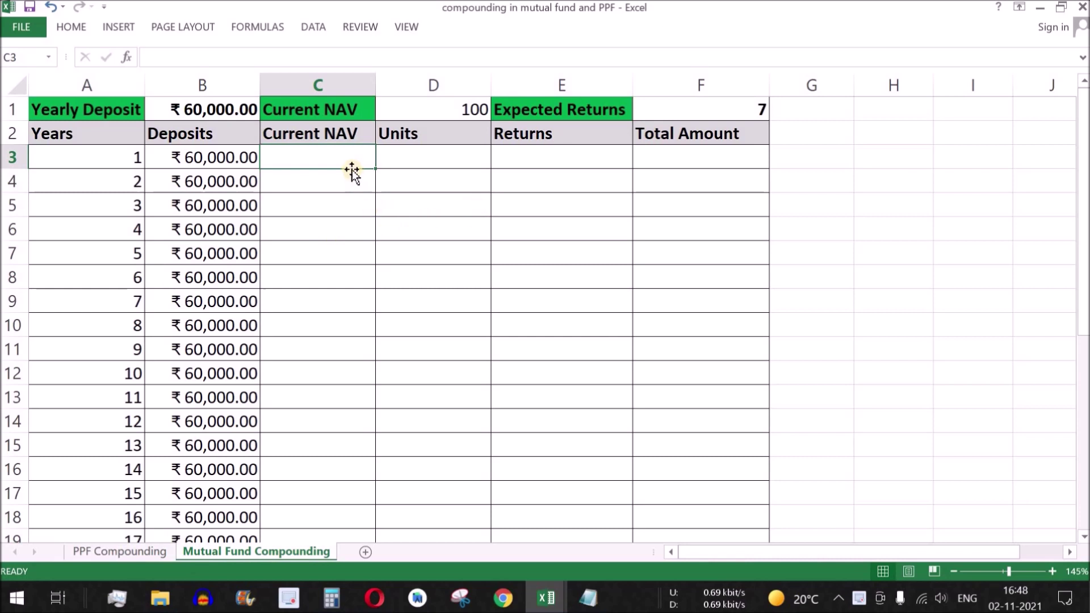
drag(348, 168, 347, 375)
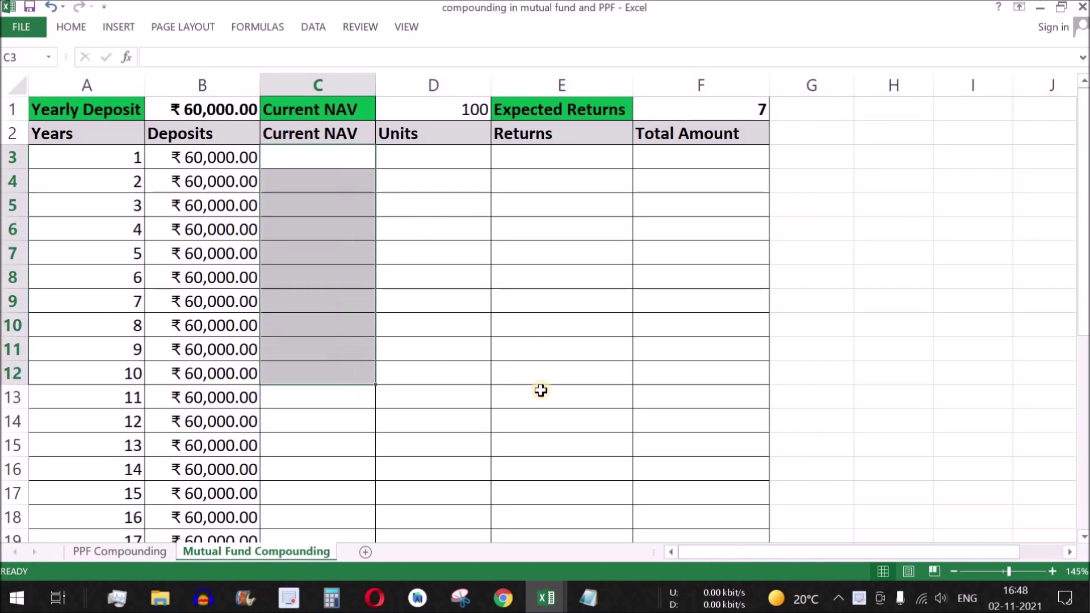
click(589, 597)
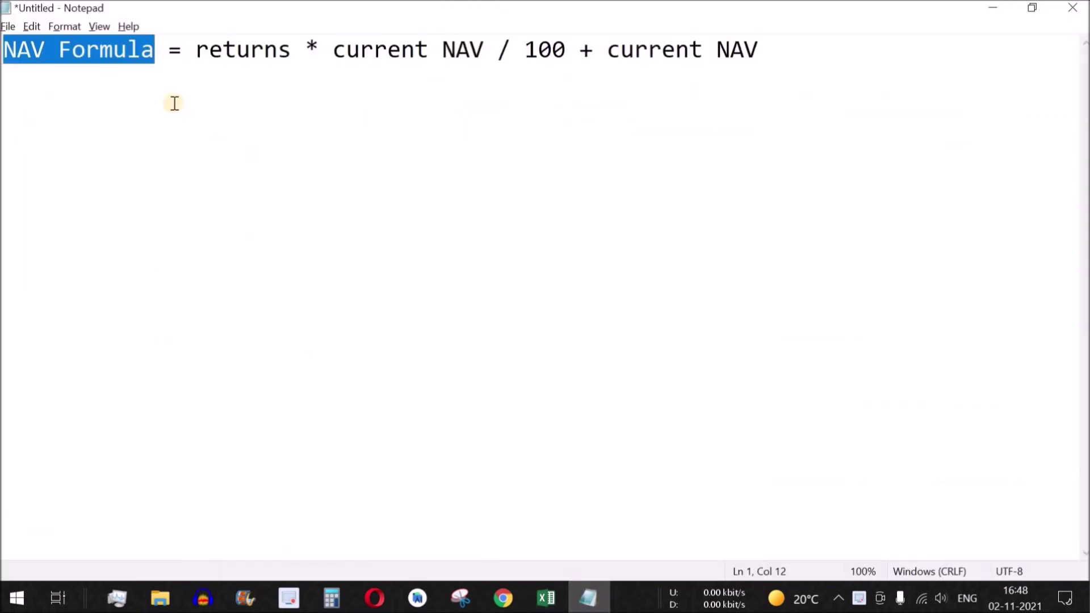
click(149, 50)
drag(10, 52, 287, 48)
click(199, 50)
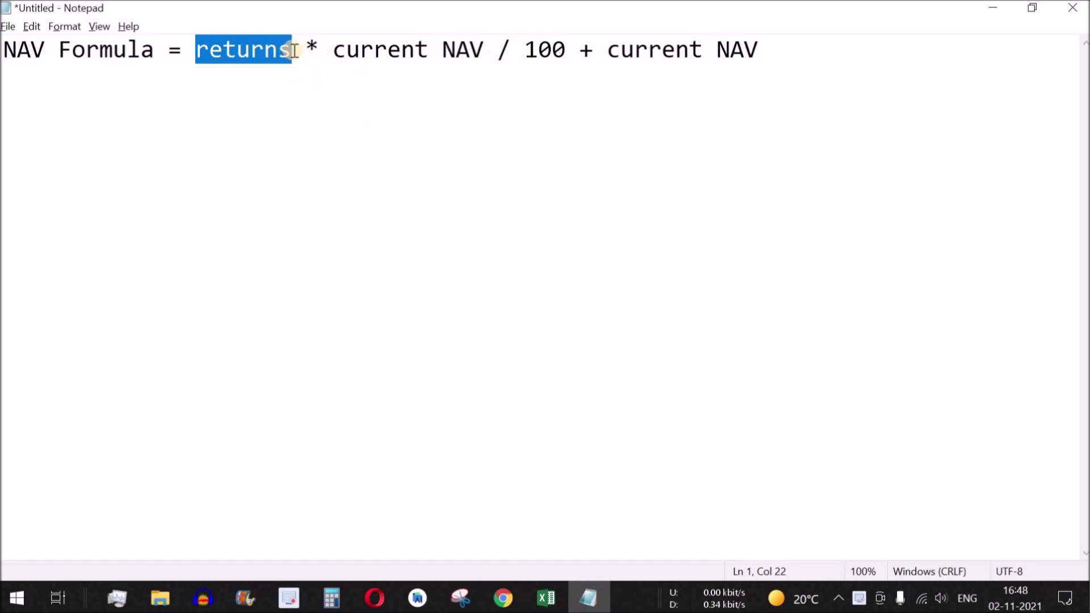
drag(335, 49, 485, 49)
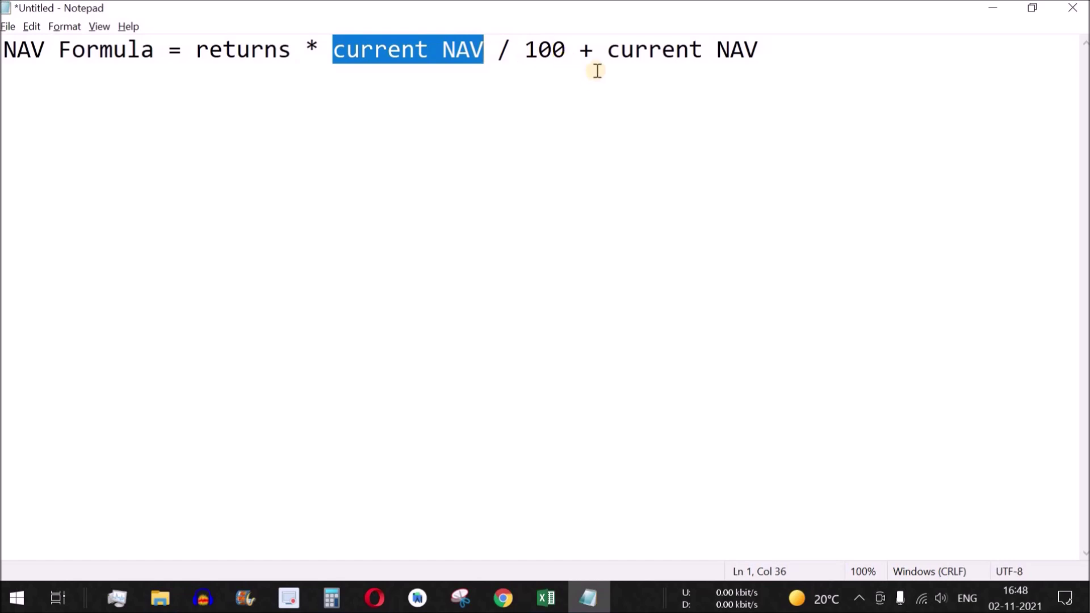
drag(613, 53, 747, 70)
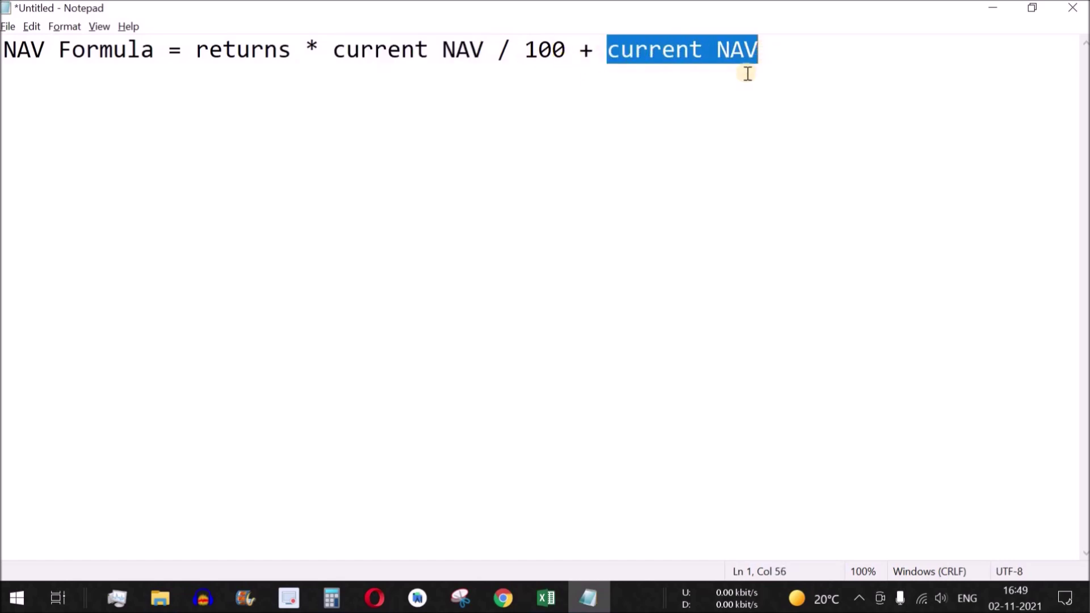
drag(426, 68, 200, 54)
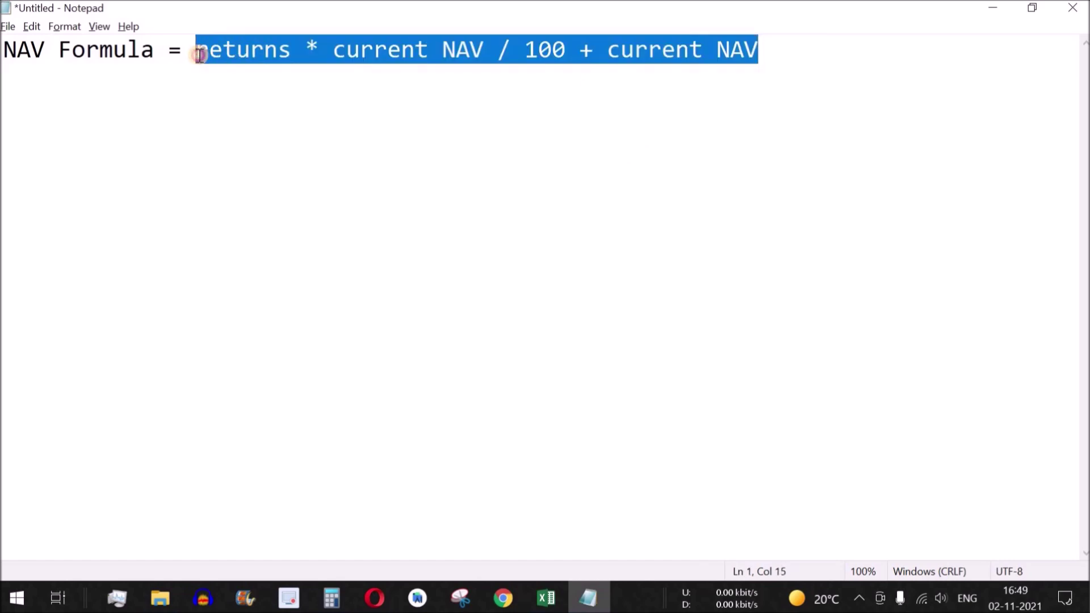
- Switch back to Excel and enter the year 1 NAV formula =$F$1*D1/100+D1 in C3, with the expected returns reference absolute
key(alt+Tab)
click(335, 162)
text(=)
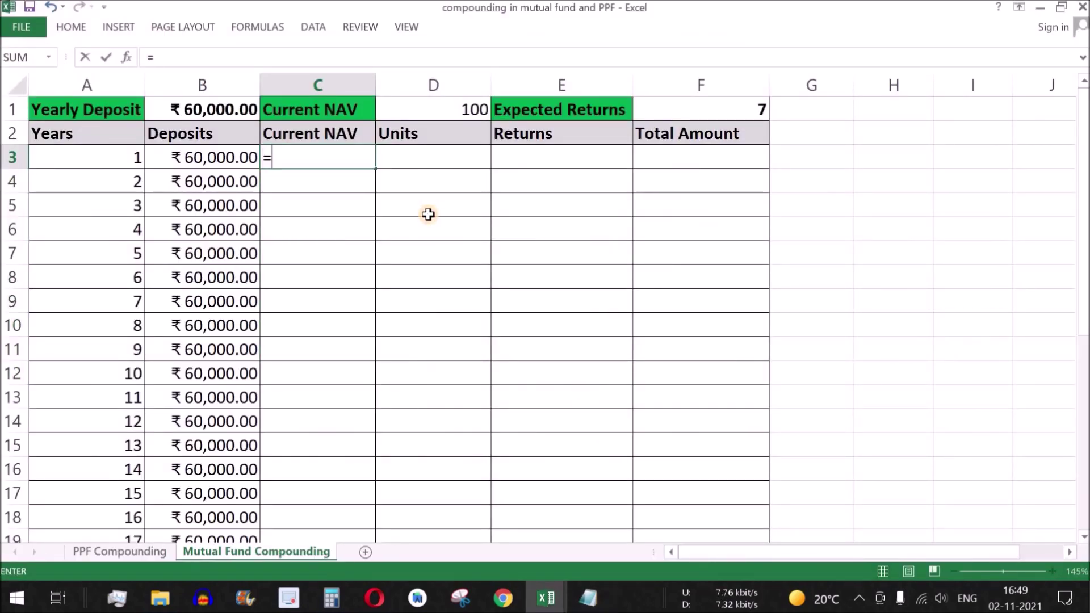
click(754, 113)
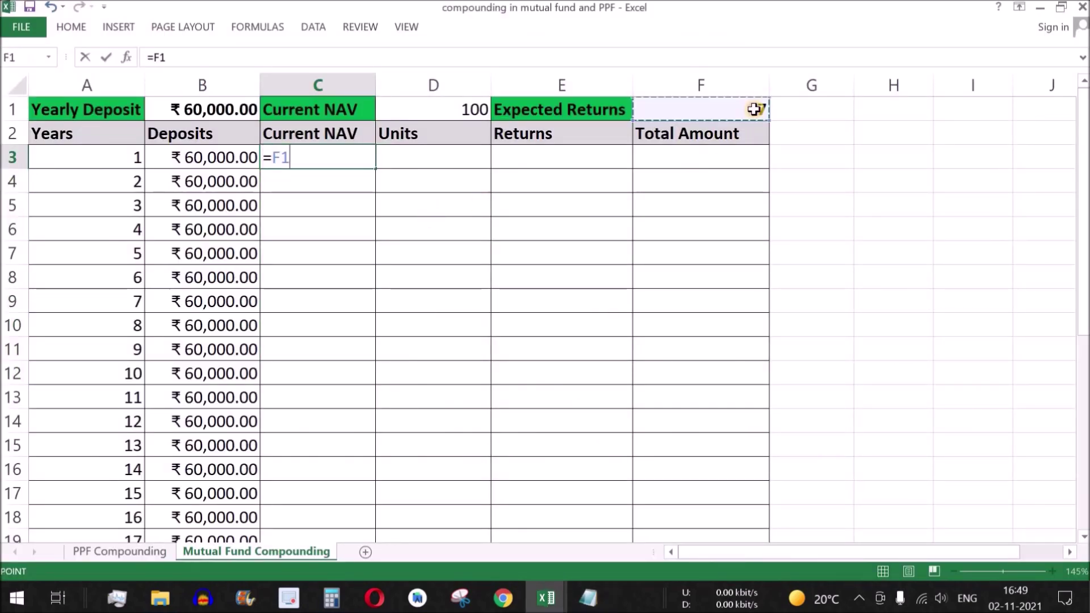
key(F4)
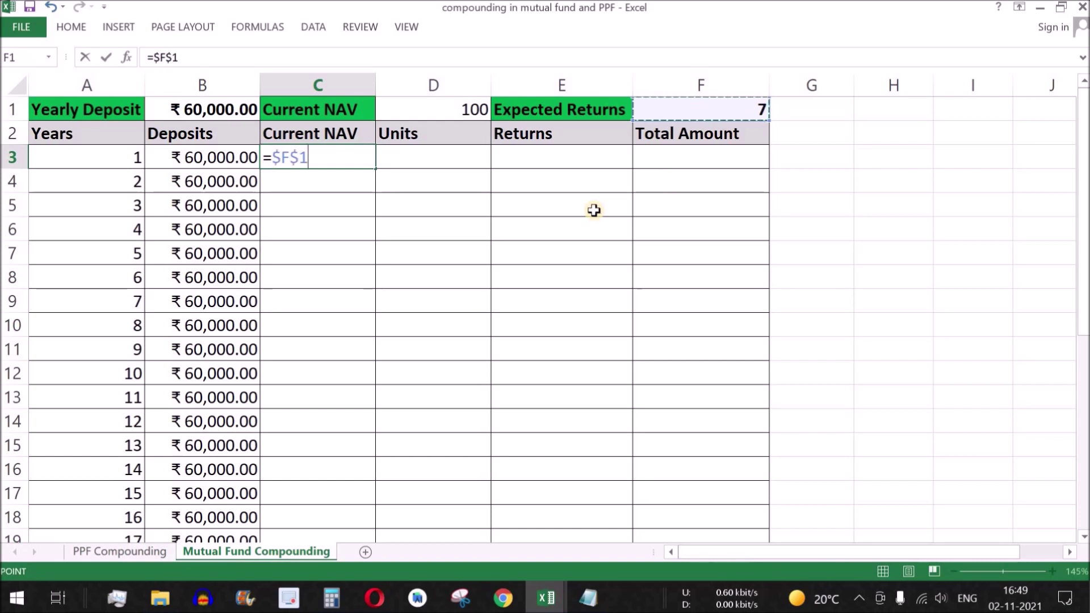
text(*)
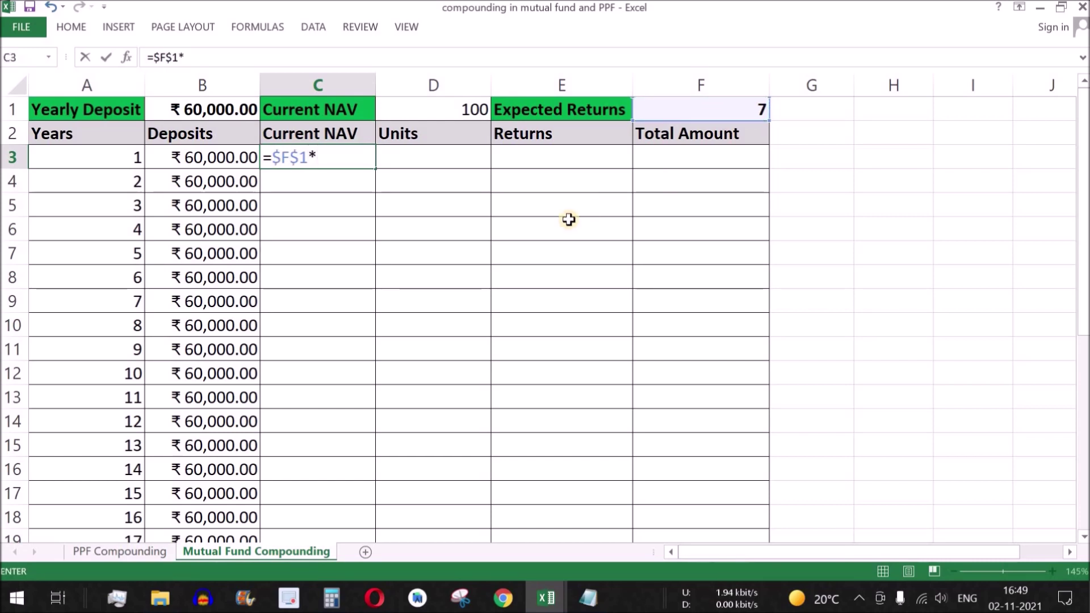
click(466, 111)
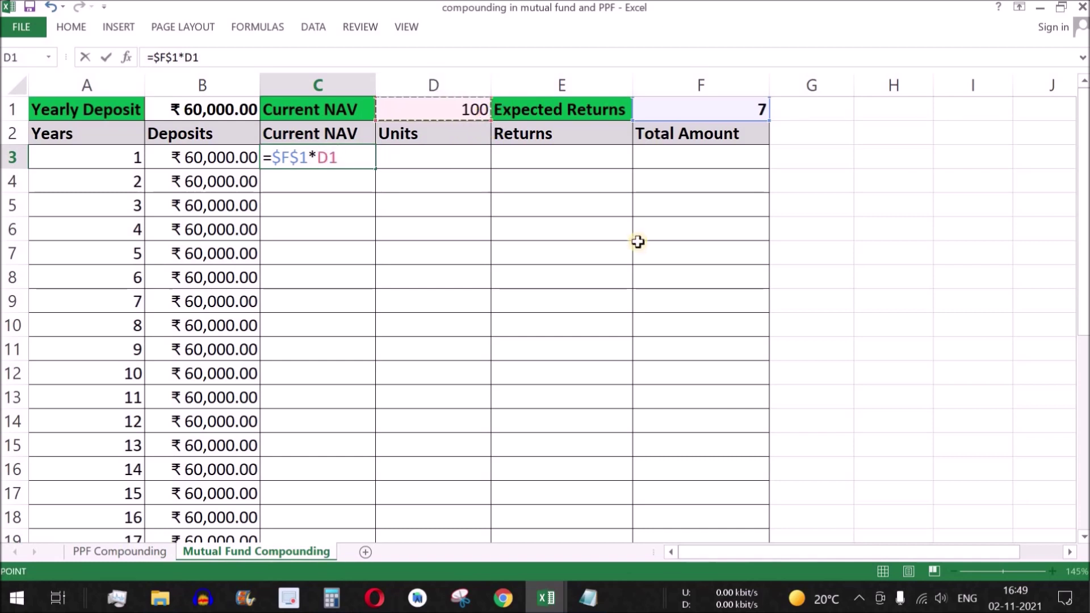
text(/100+)
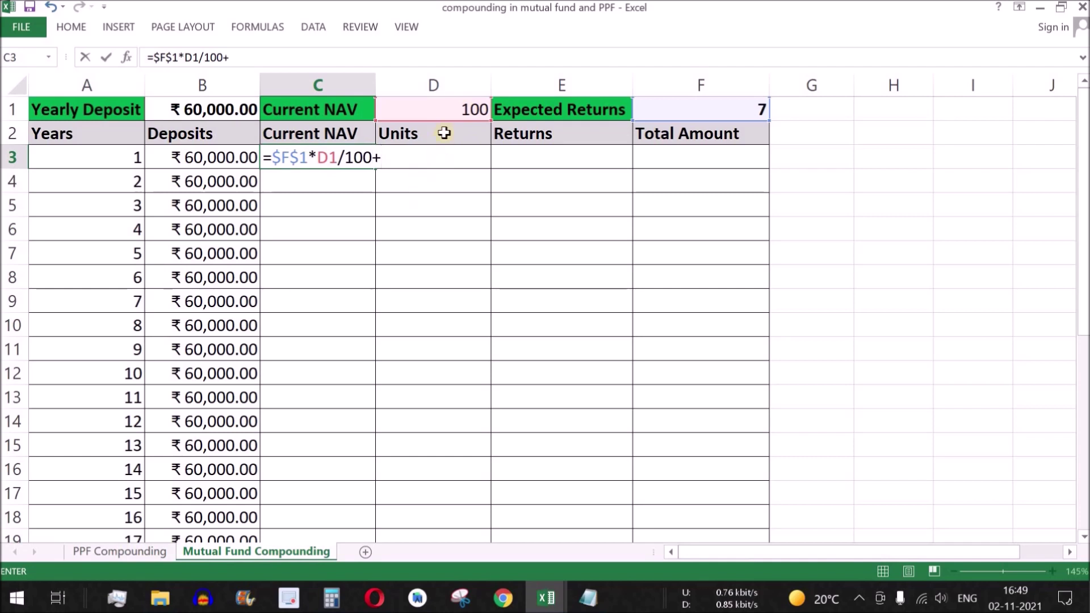
click(474, 109)
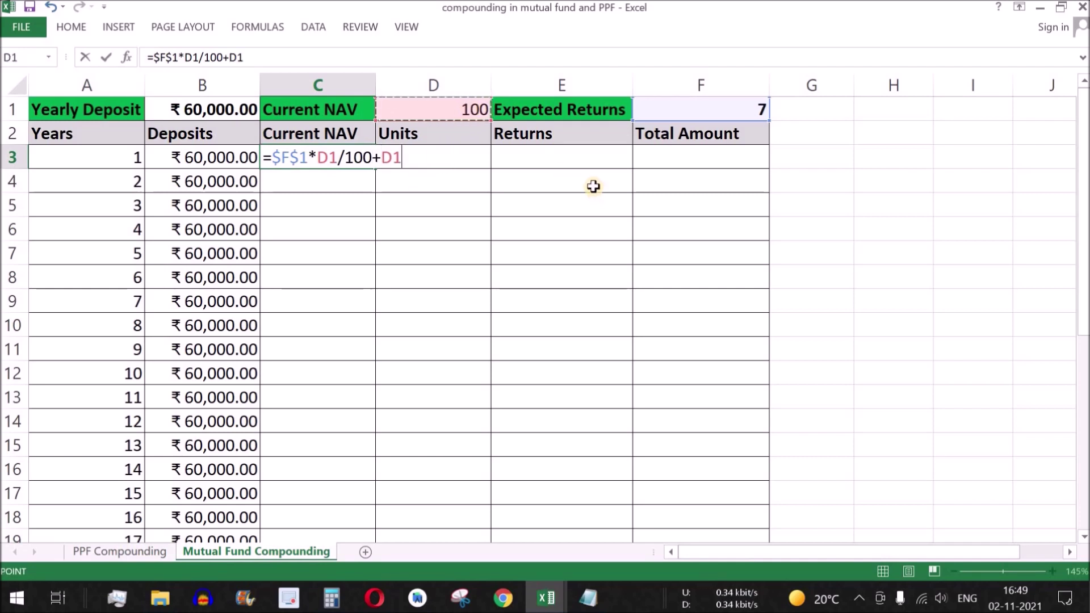
key(ctrl+Return)
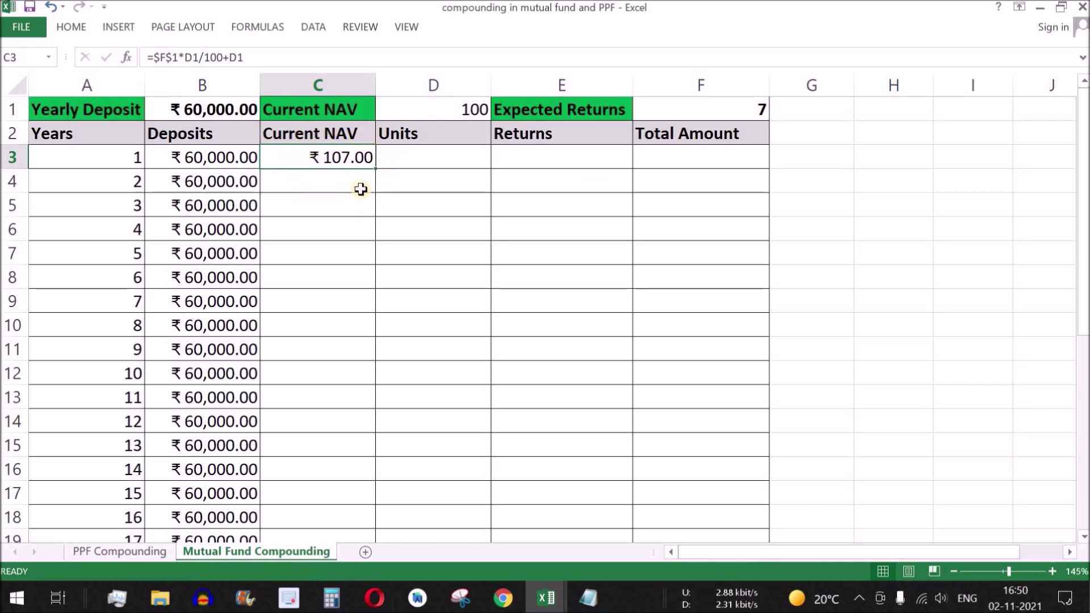
- Consult the number of units formula in Notepad and, back in Excel, enter =B3/D1 in Units cell D3
click(430, 153)
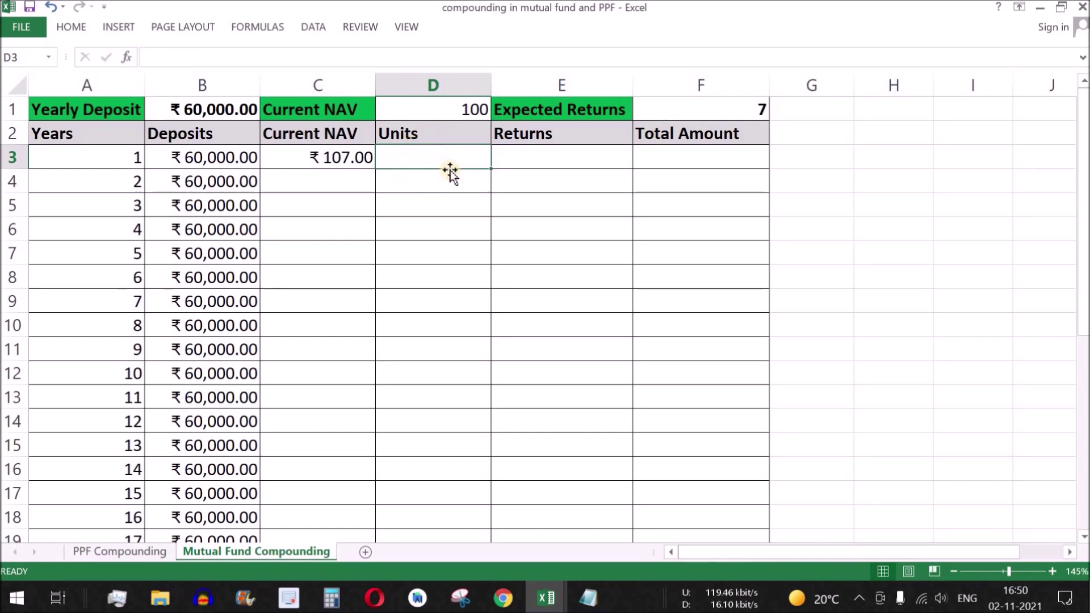
key(alt+Tab)
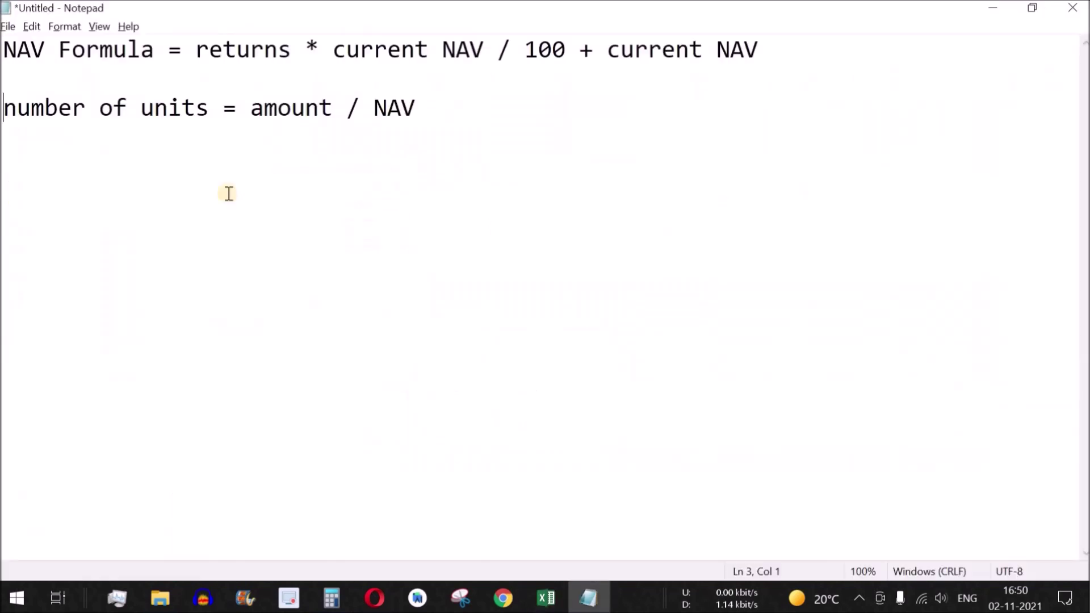
drag(3, 108, 329, 108)
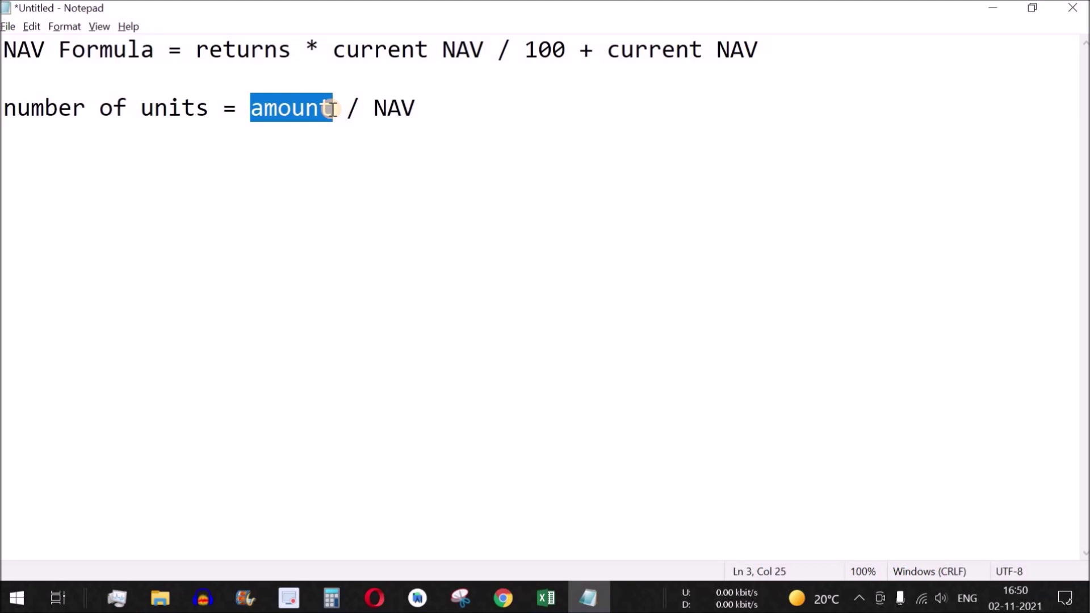
drag(420, 108, 372, 108)
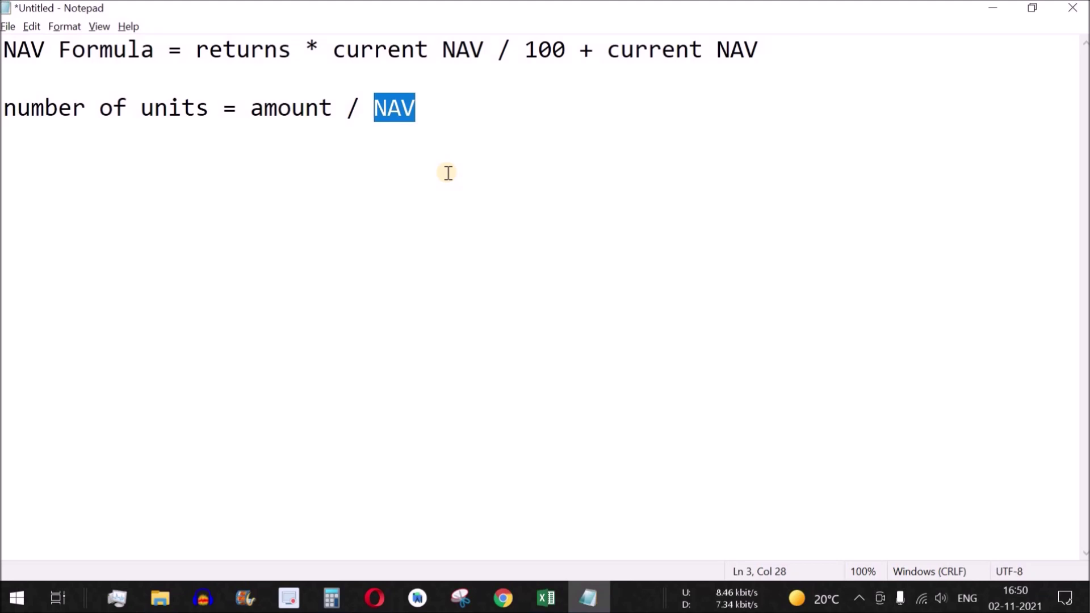
key(alt+Tab)
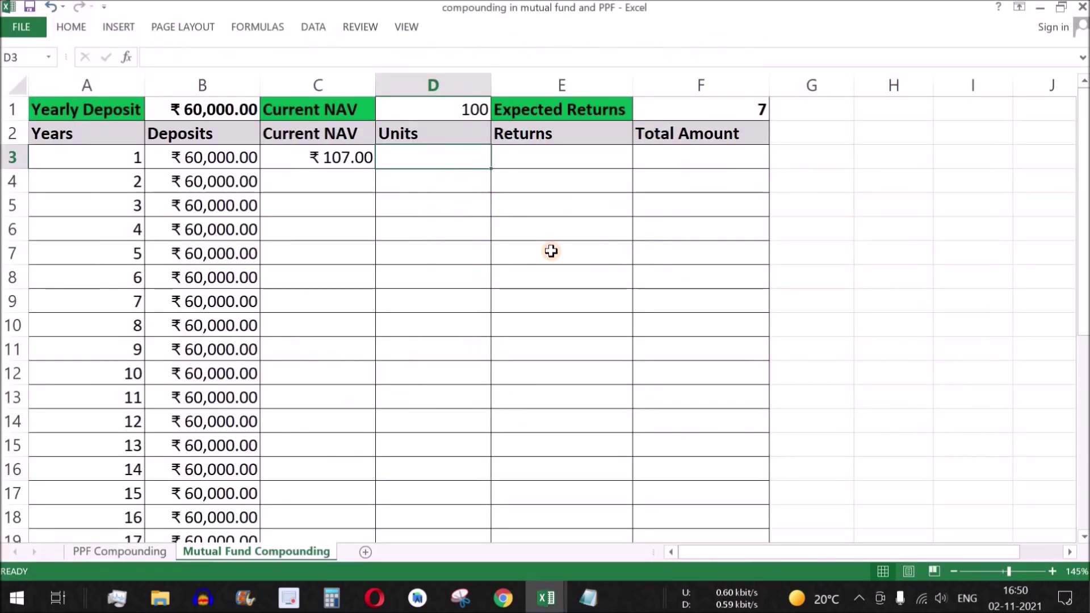
text(=)
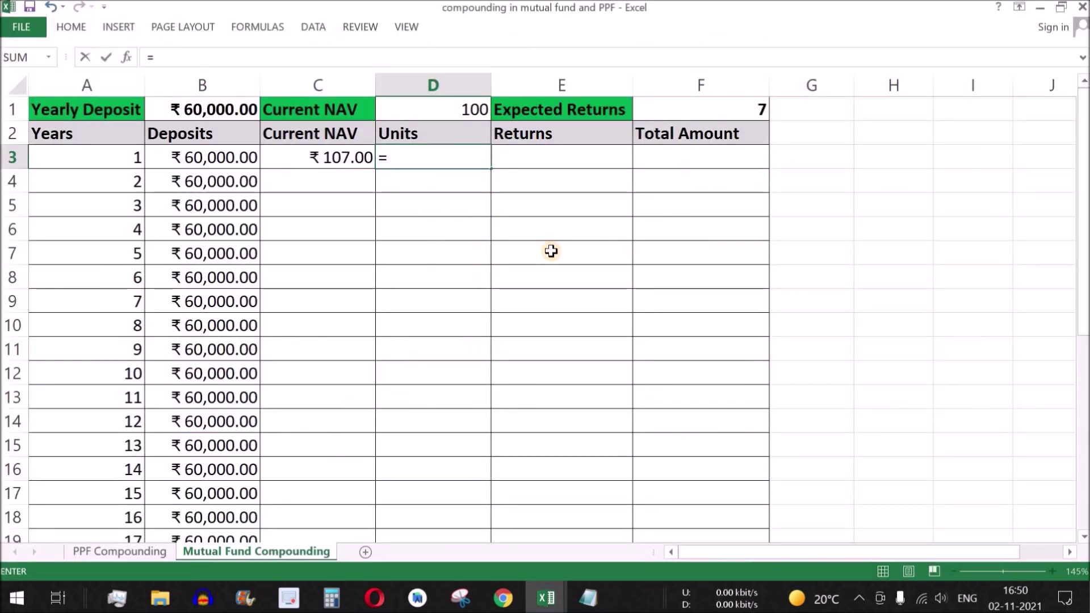
click(215, 156)
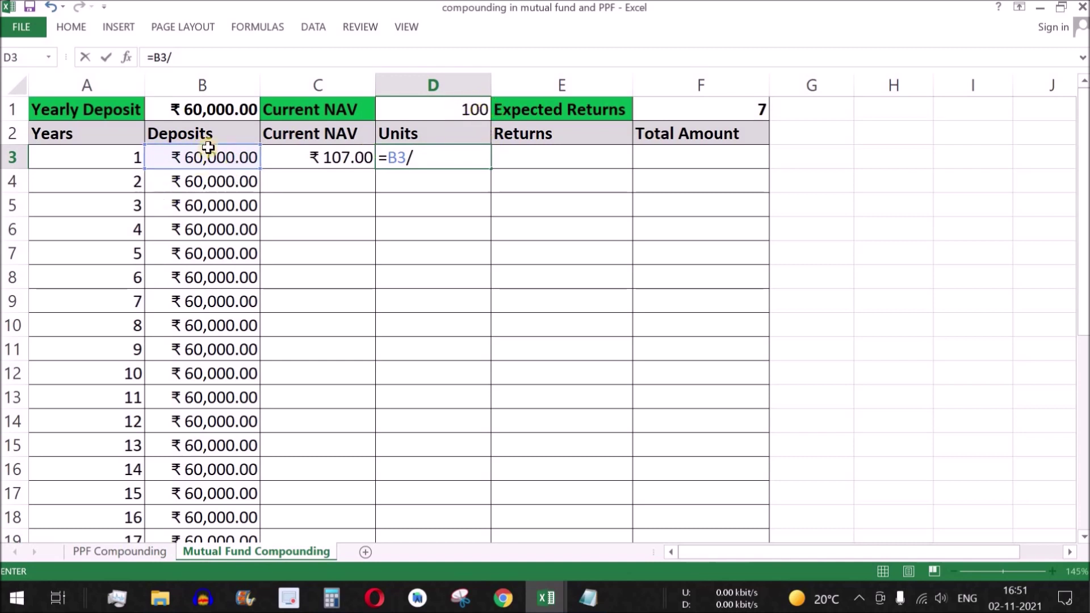
click(465, 111)
key(Return)
click(475, 161)
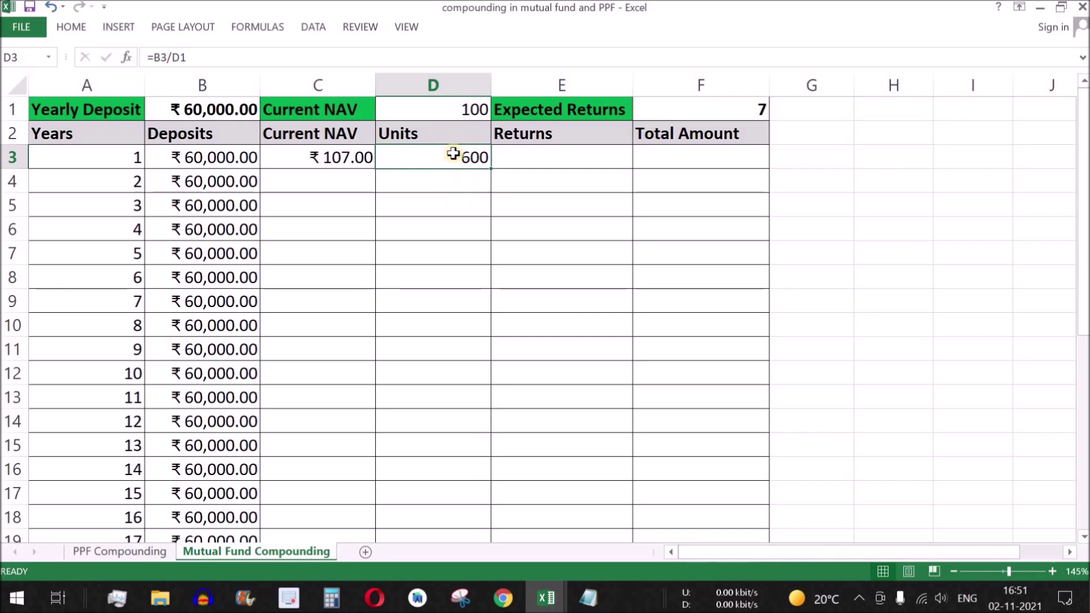
- Examine the year 1 deposit, NAV and units in row 3 against the starting NAV in D1 and expected returns in F1
click(181, 159)
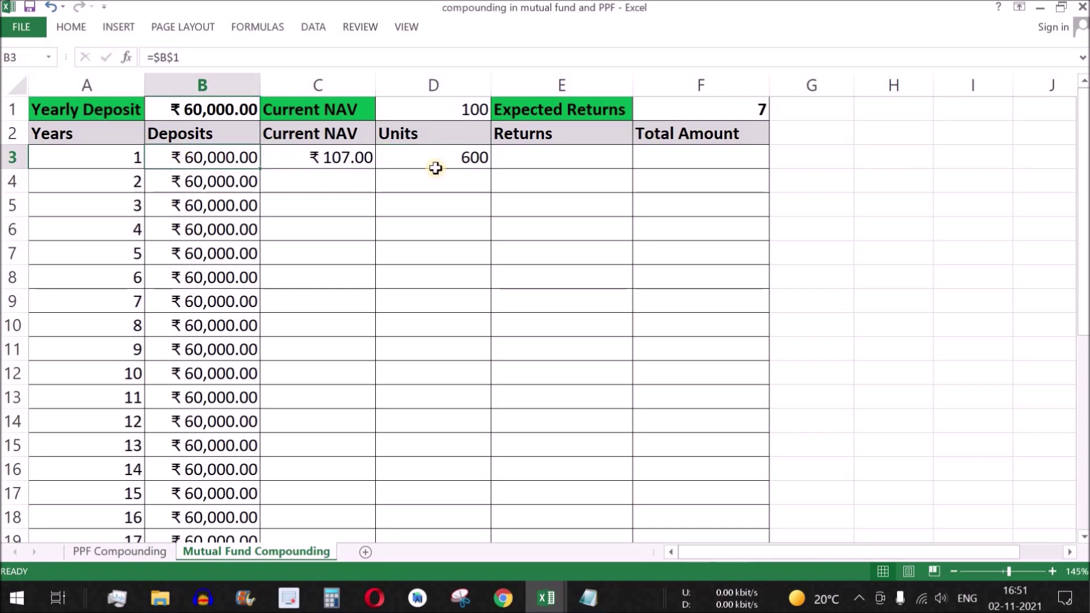
click(131, 161)
drag(131, 161, 465, 160)
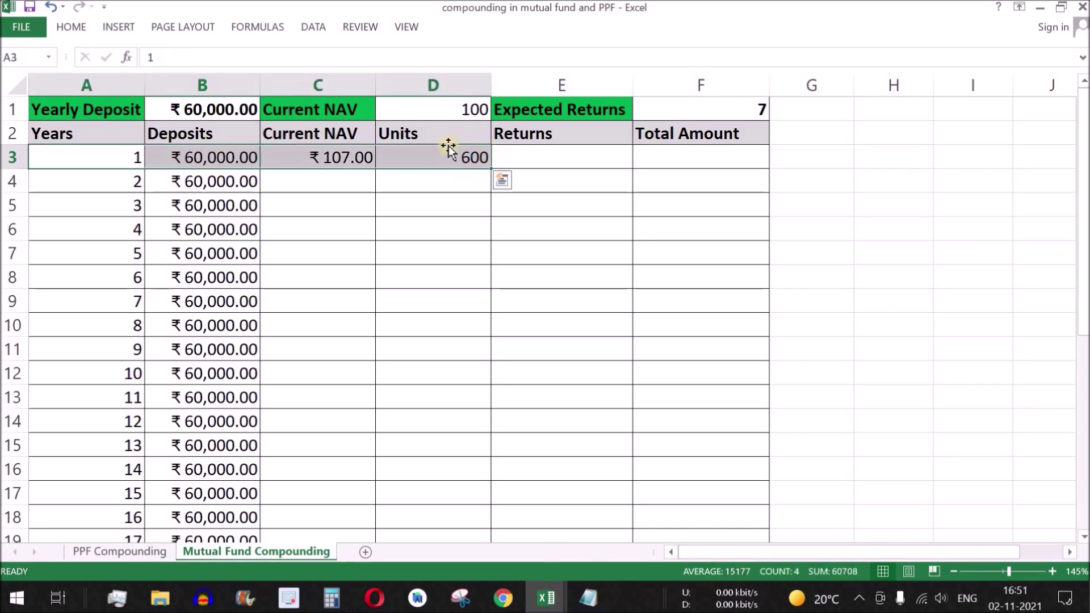
click(460, 164)
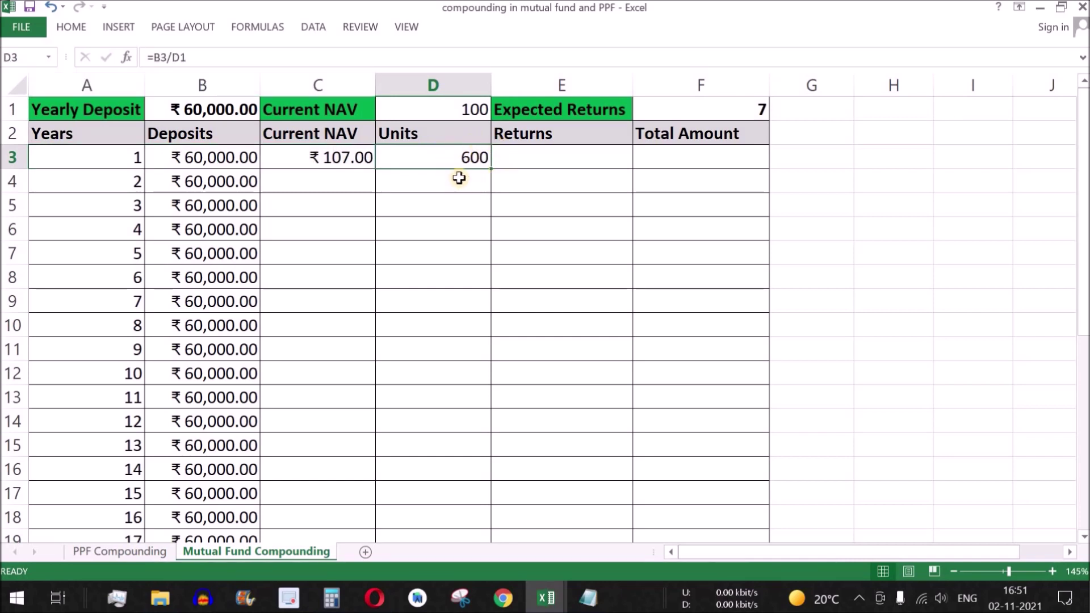
click(108, 157)
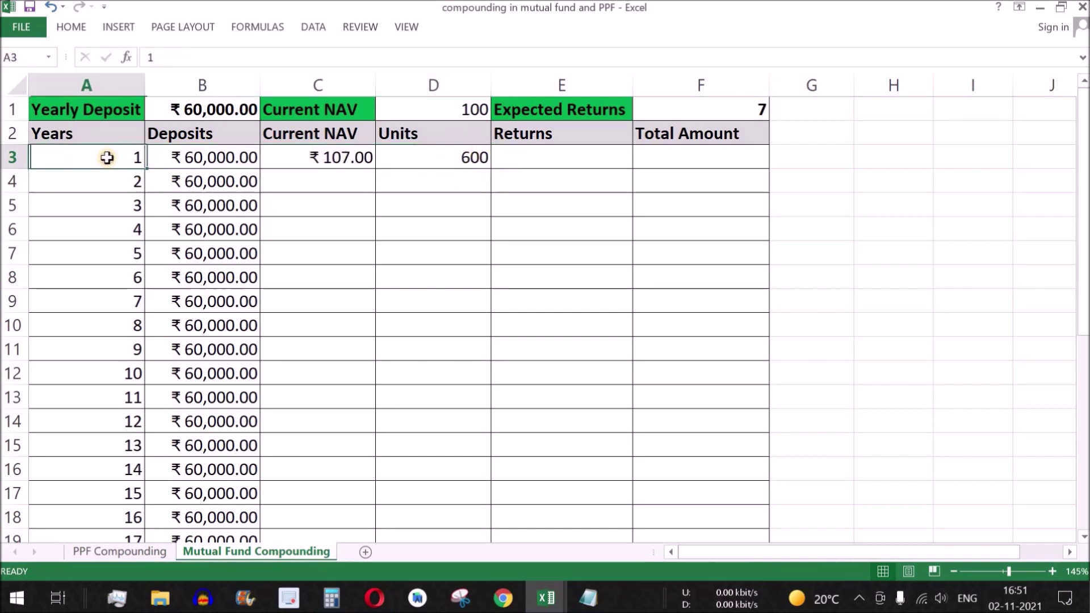
click(347, 156)
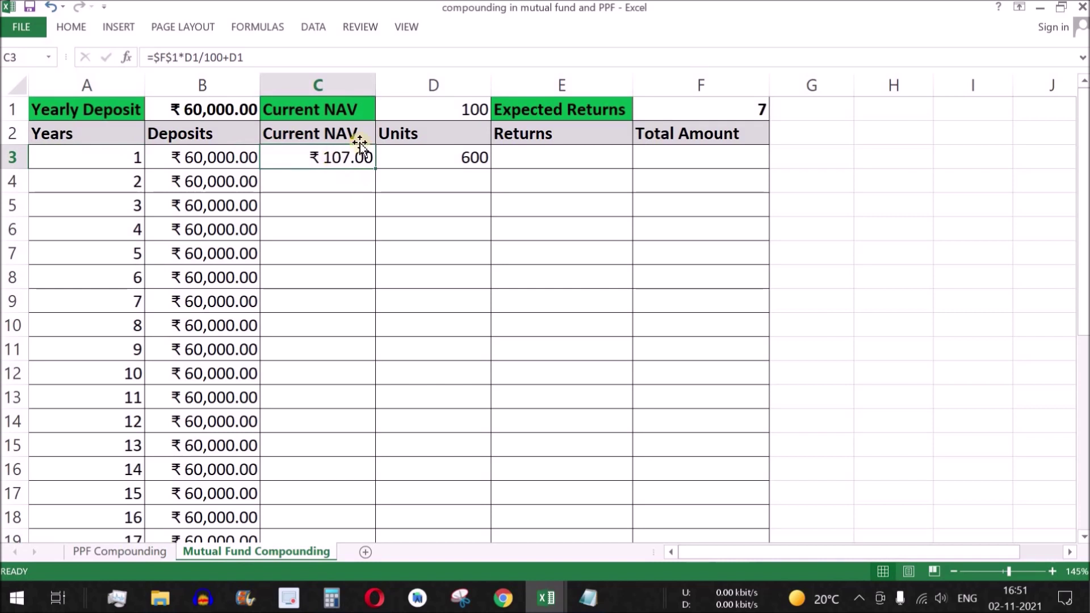
click(754, 108)
click(459, 115)
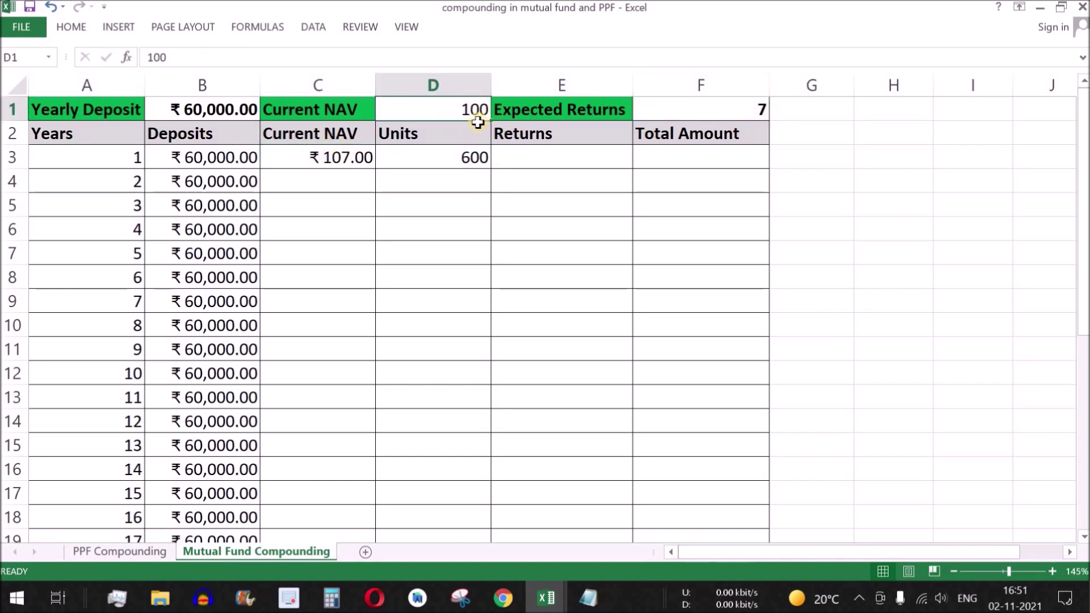
click(321, 157)
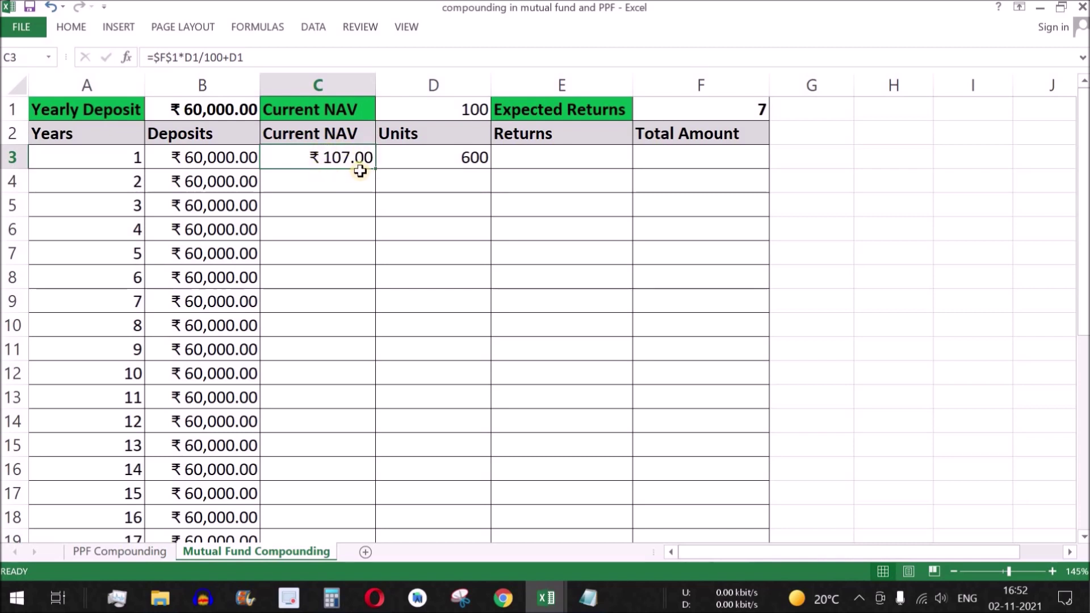
- Enter =D3*C3 in Returns cell E3 to multiply the year 1 units by the NAV
click(589, 158)
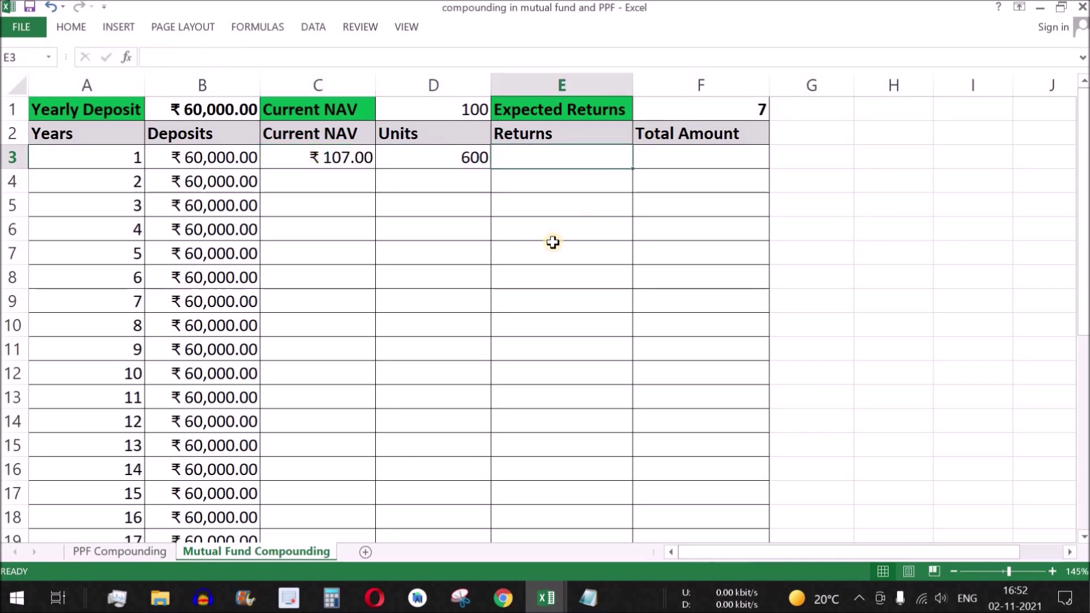
text(=)
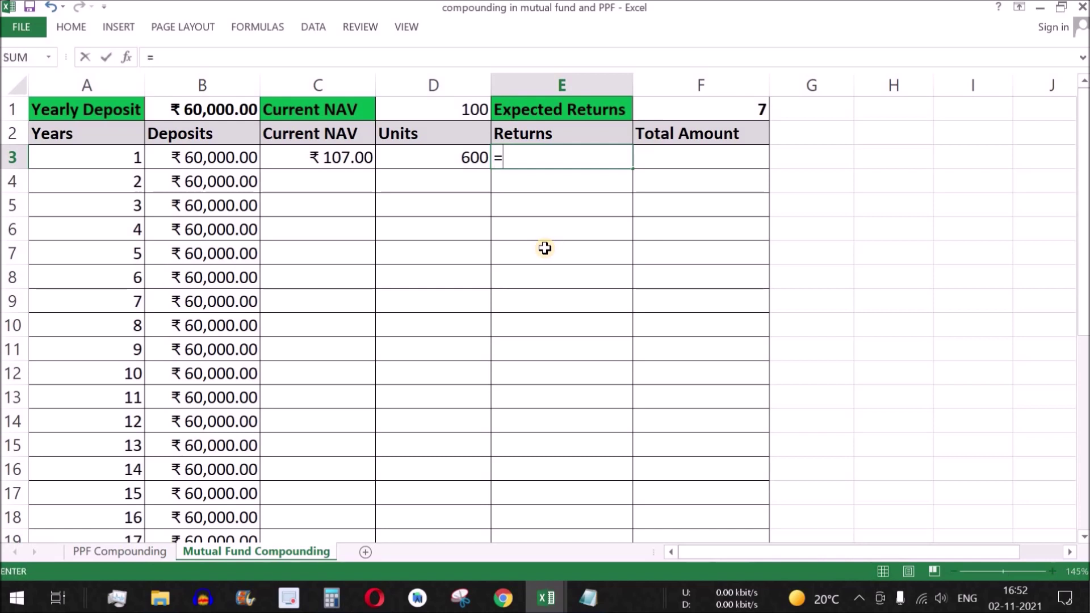
click(467, 156)
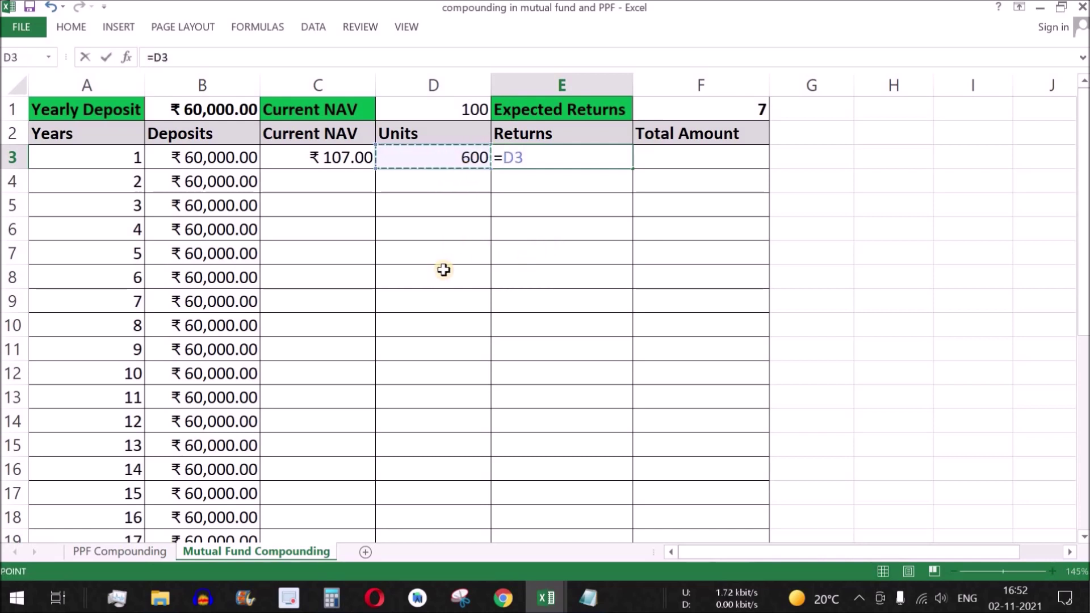
text(*)
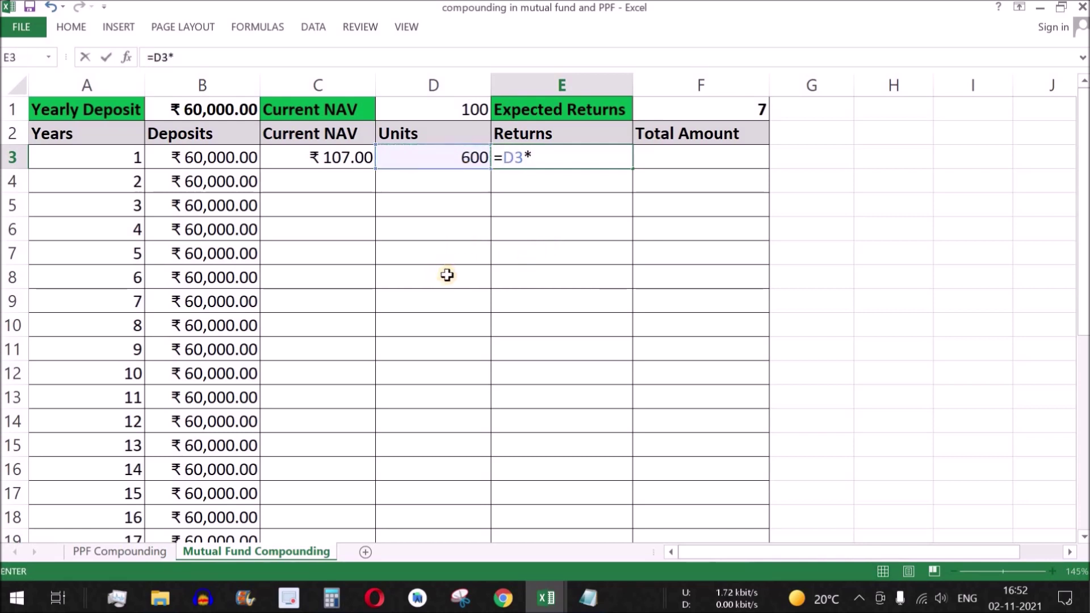
click(341, 158)
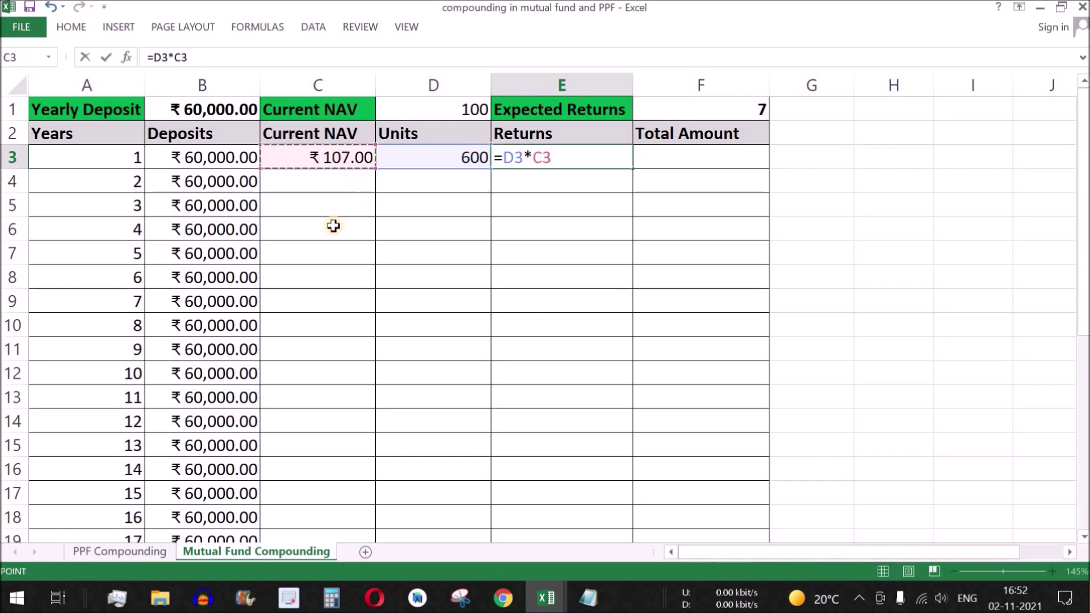
key(Return)
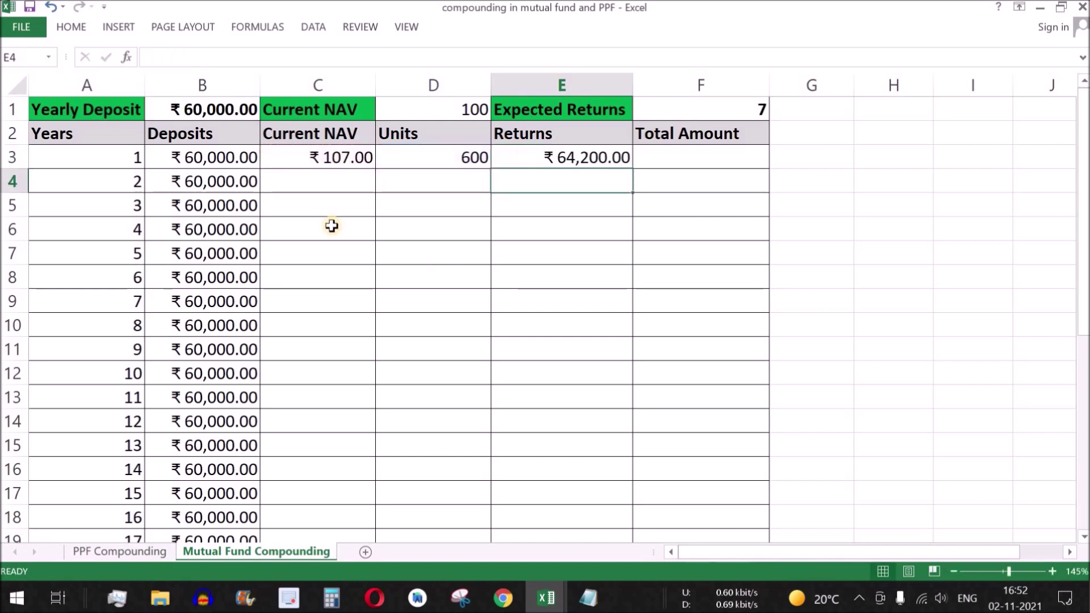
- Extend the Returns formula in E3 to =D3*C3-B3 so the deposit is subtracted
click(596, 162)
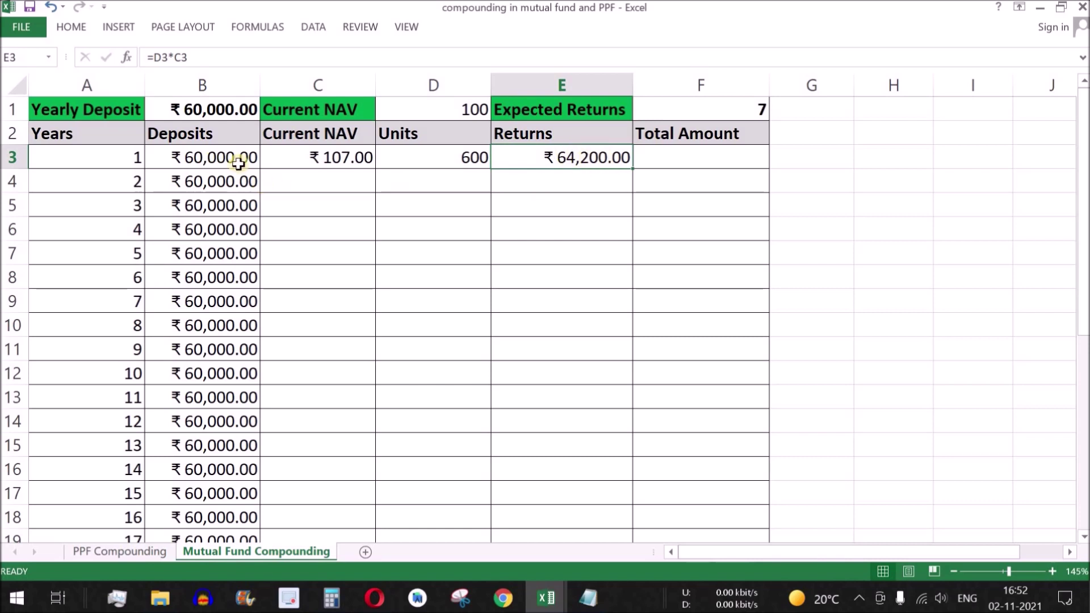
double_click(522, 170)
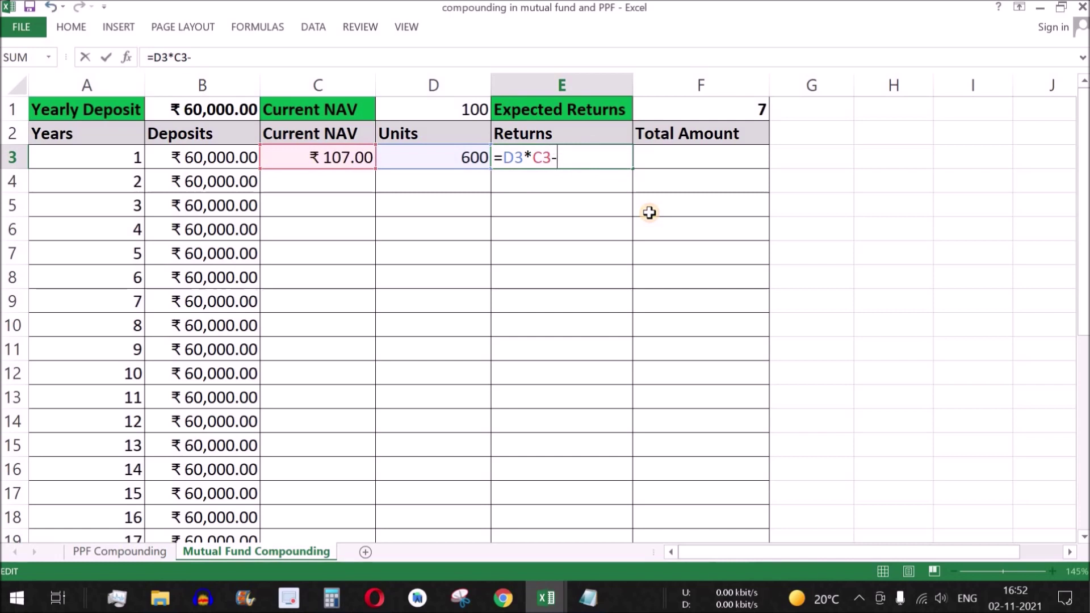
click(208, 155)
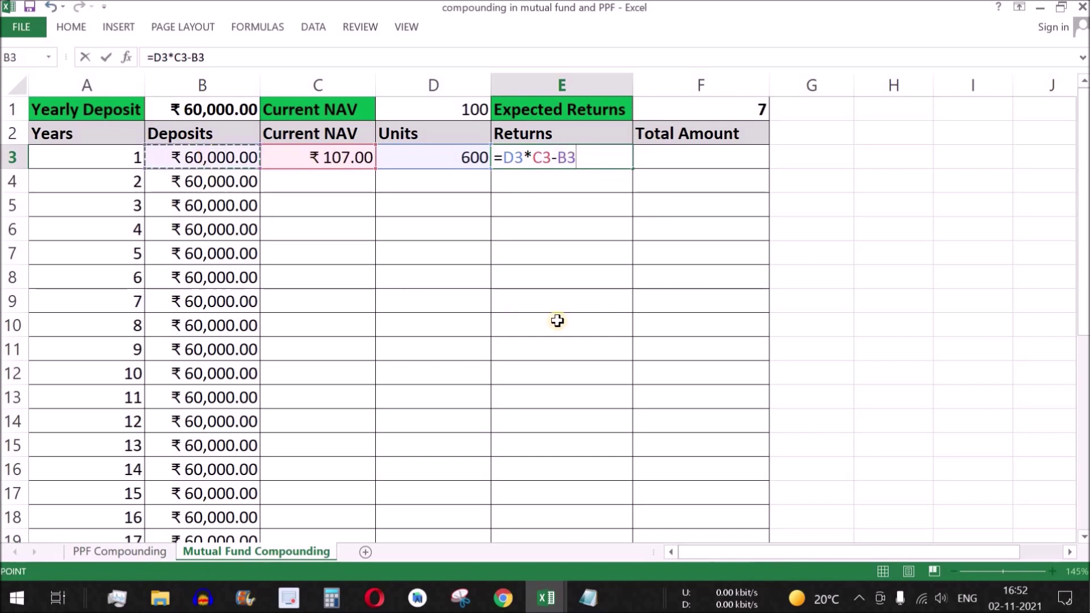
key(Return)
click(607, 160)
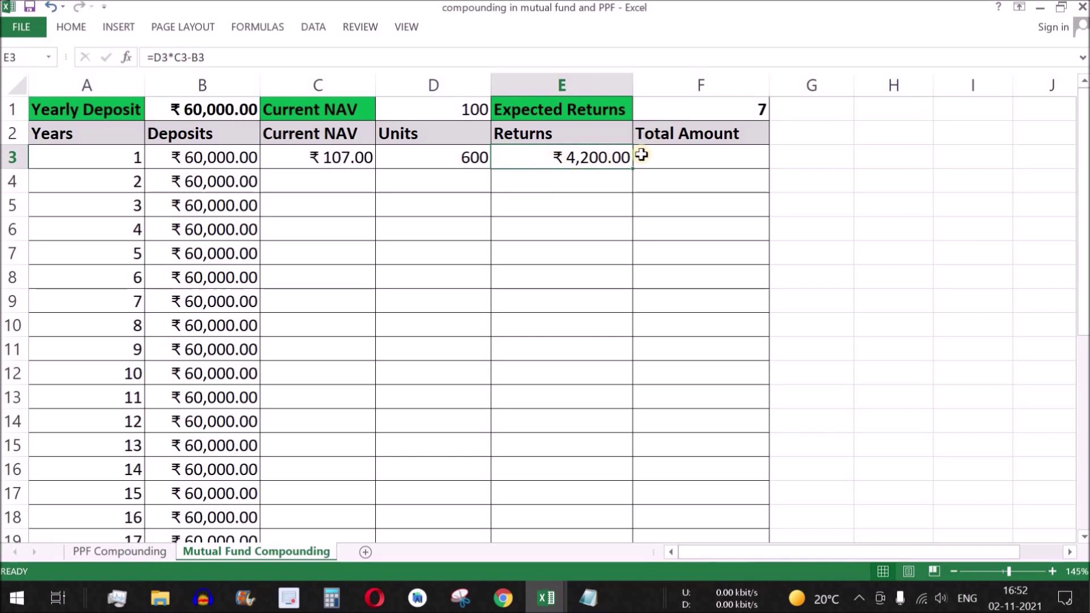
- Enter =B3+E3 in Total Amount cell F3 to add the year 1 deposit and returns
click(724, 164)
text(=)
click(229, 161)
text(+)
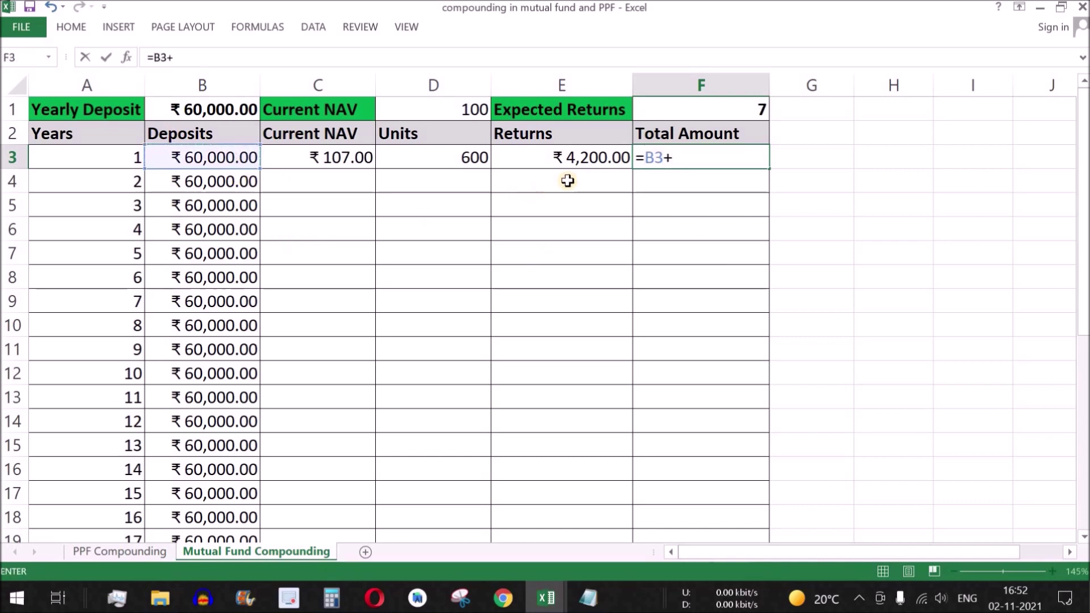
click(584, 159)
key(Return)
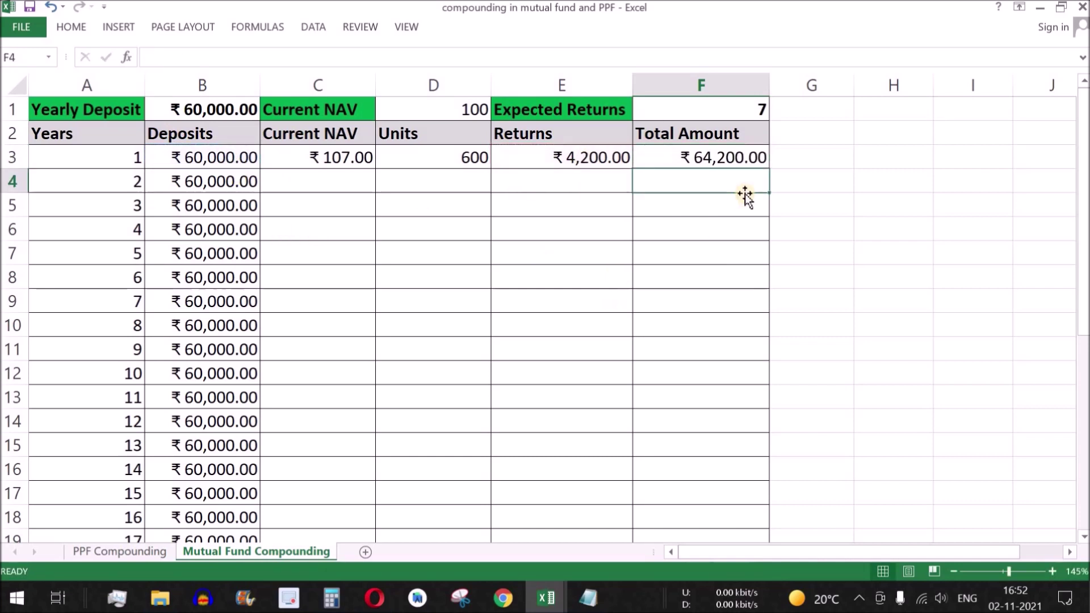
- Compare the year 1 returns and total amount on the Mutual Fund Compounding sheet with those on the PPF Compounding sheet
key(Up)
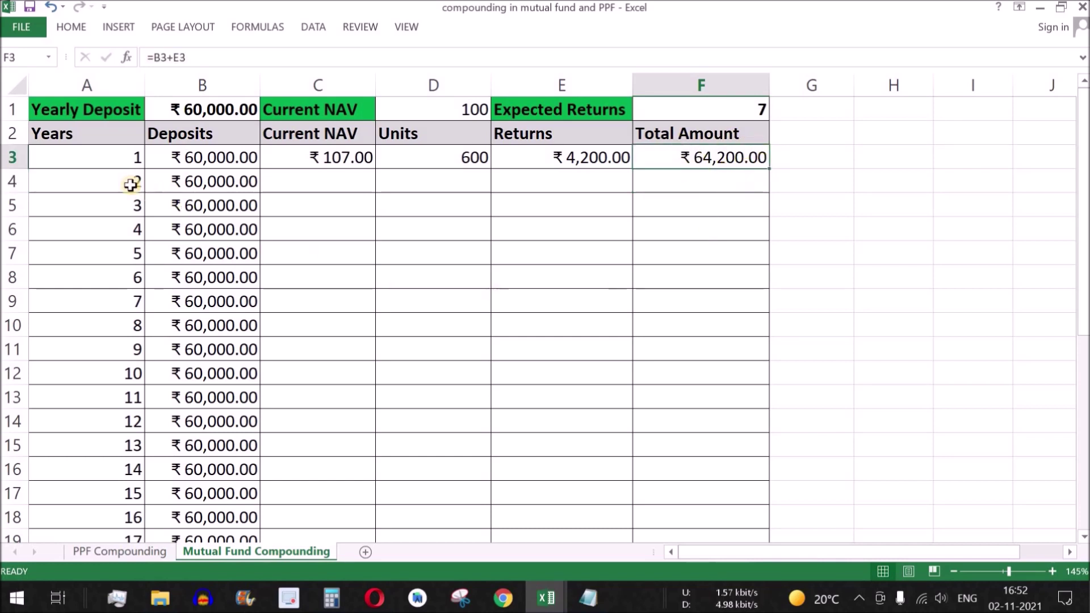
drag(117, 157, 716, 162)
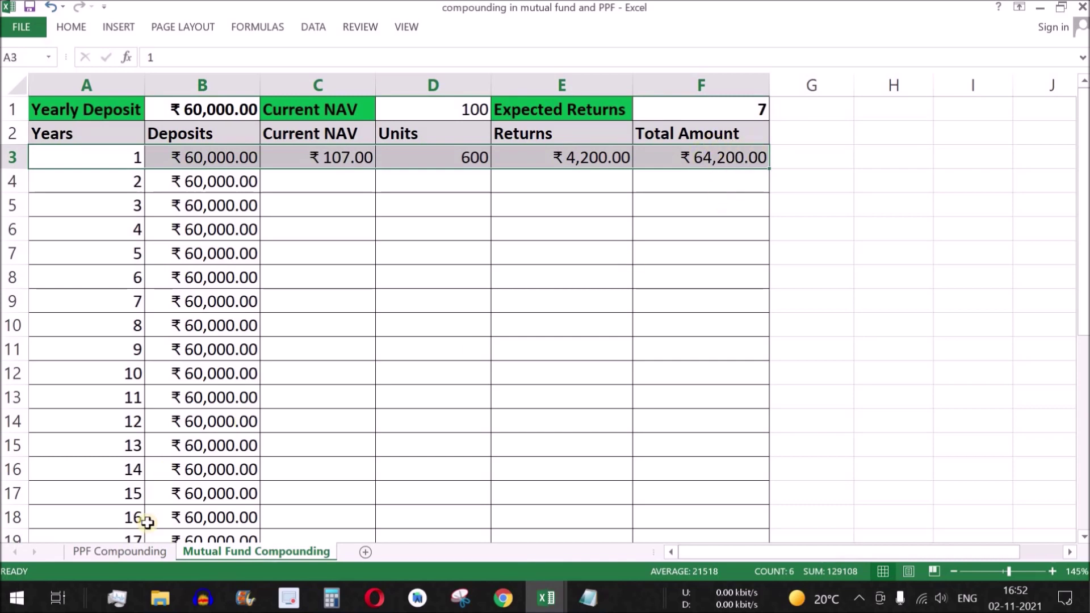
click(114, 554)
click(480, 157)
drag(126, 156, 482, 165)
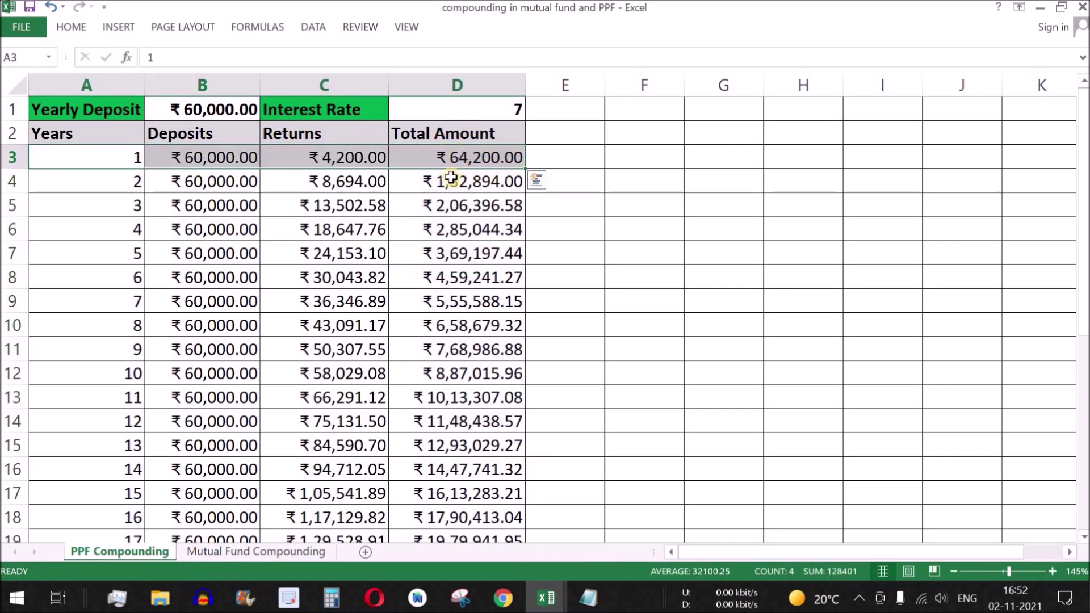
key(Right)
key(Right)
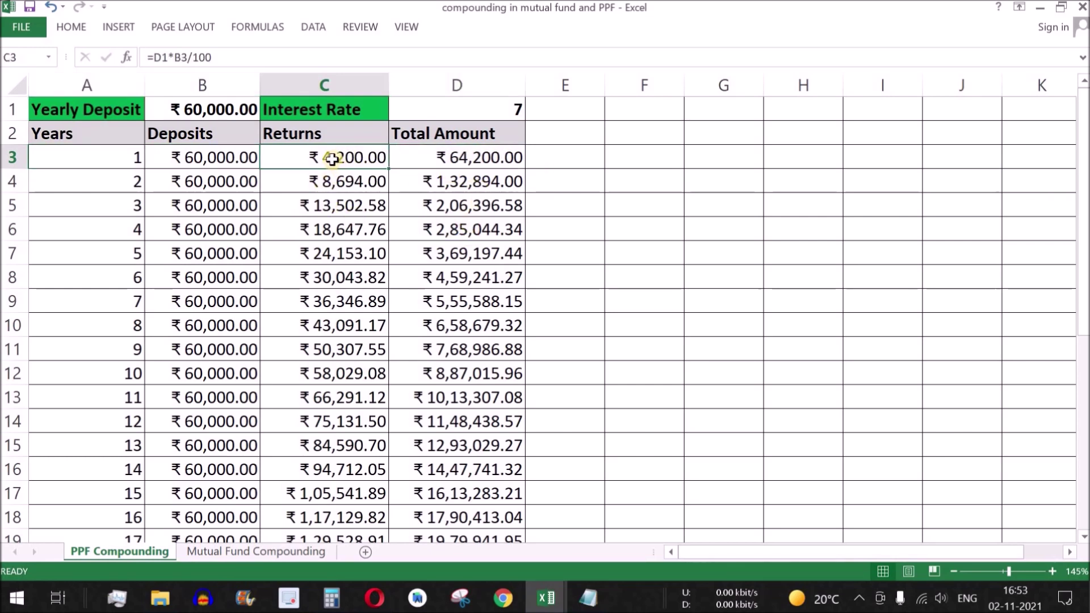
shift+click(414, 160)
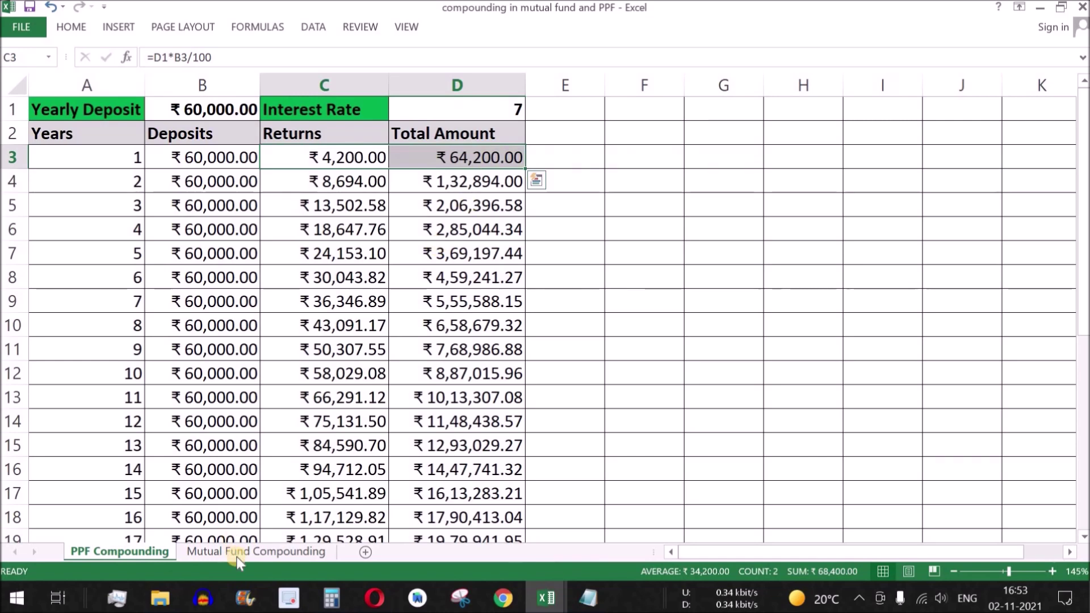
click(268, 550)
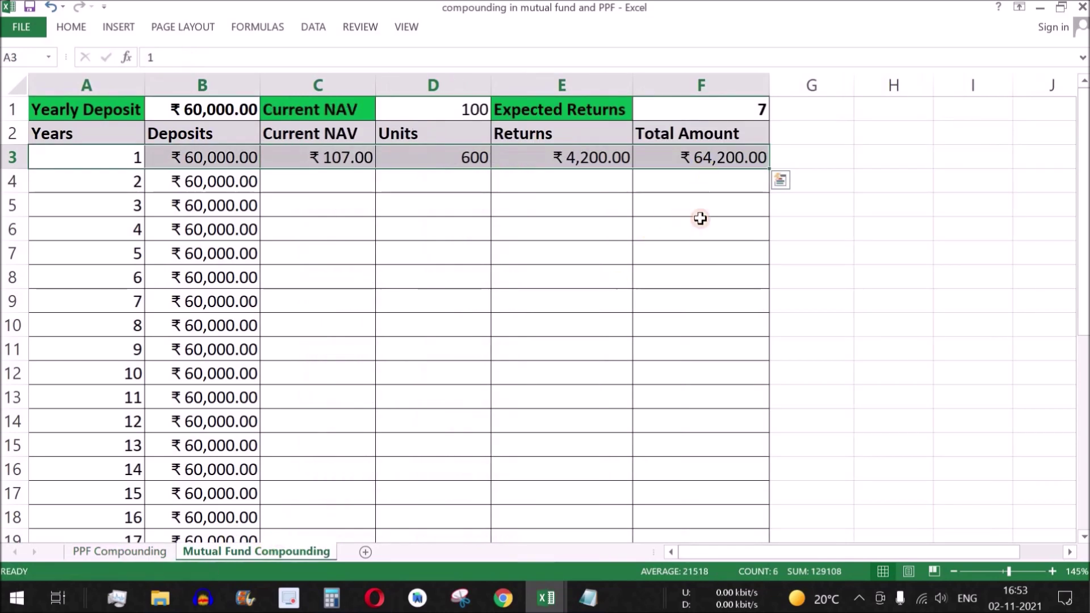
click(707, 171)
drag(128, 158, 718, 161)
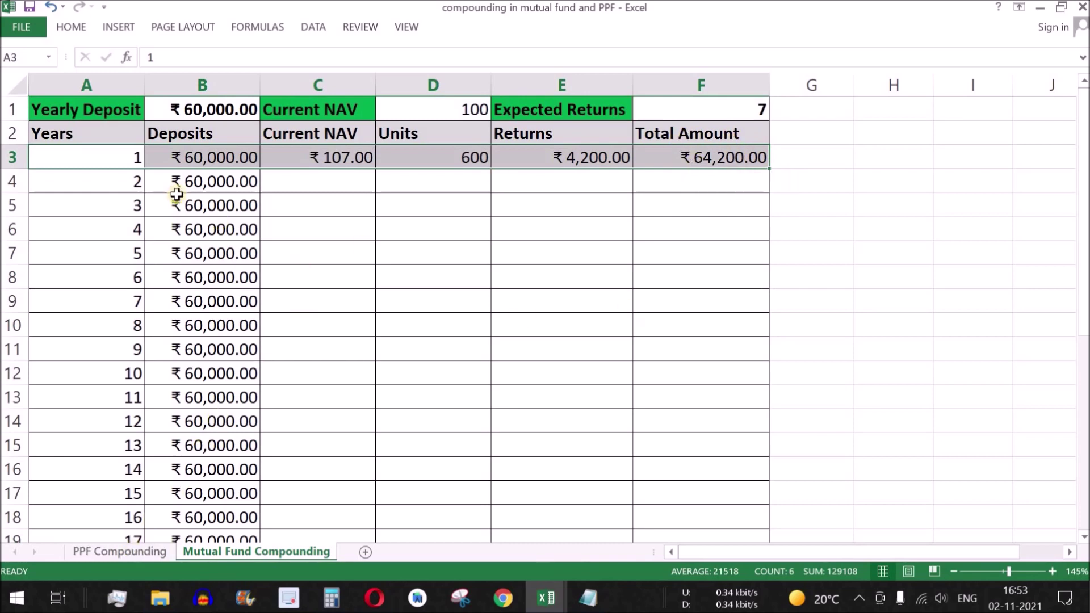
drag(126, 190, 109, 441)
- Check the expected returns in F1 and review the NAV formula in the Notepad notes for the year 2 NAV
click(329, 175)
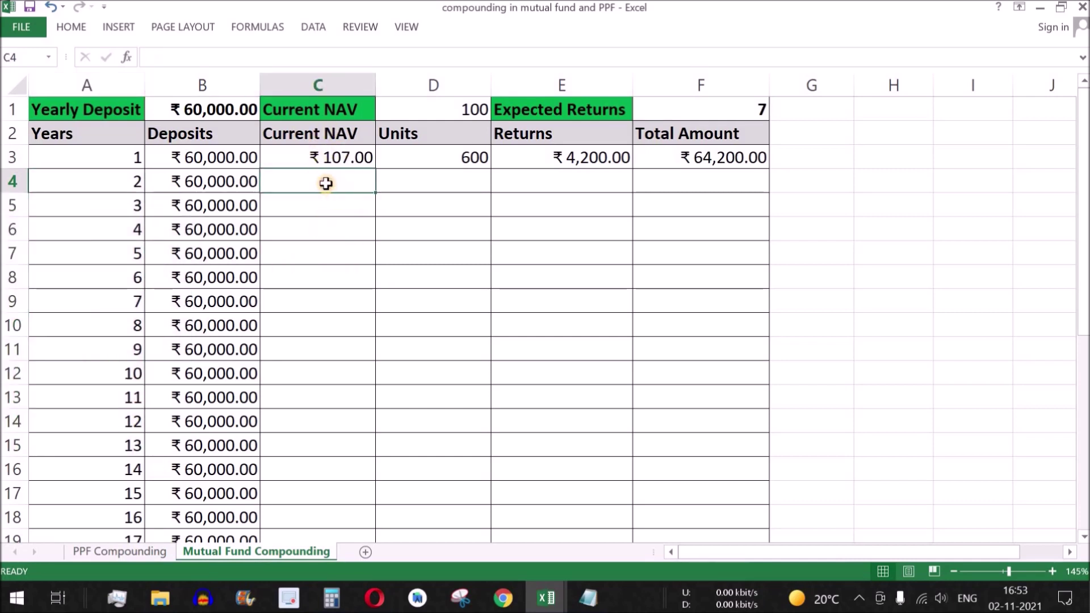
click(750, 112)
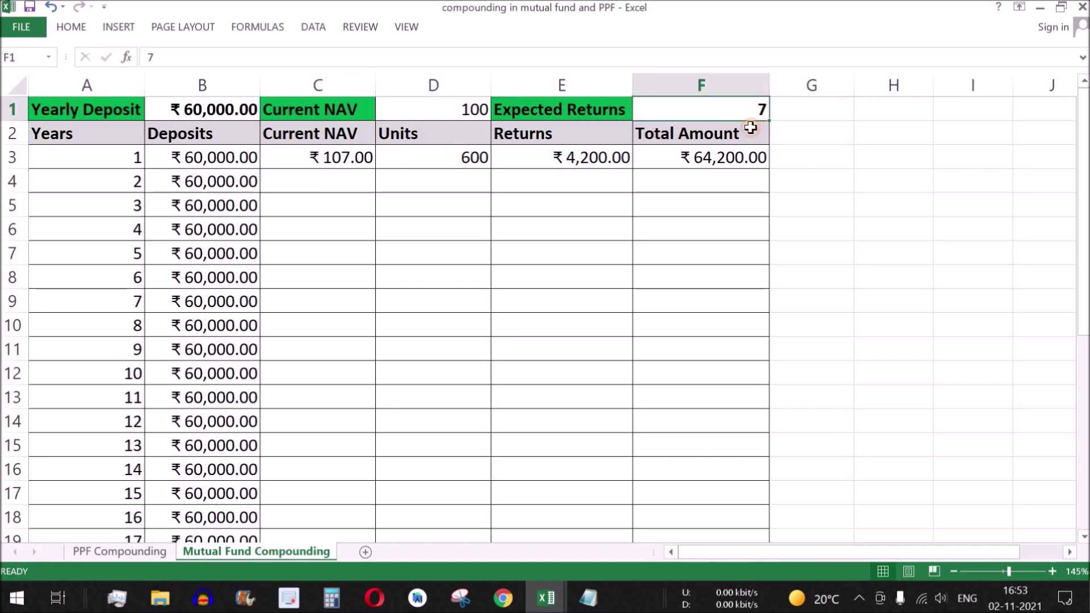
click(321, 193)
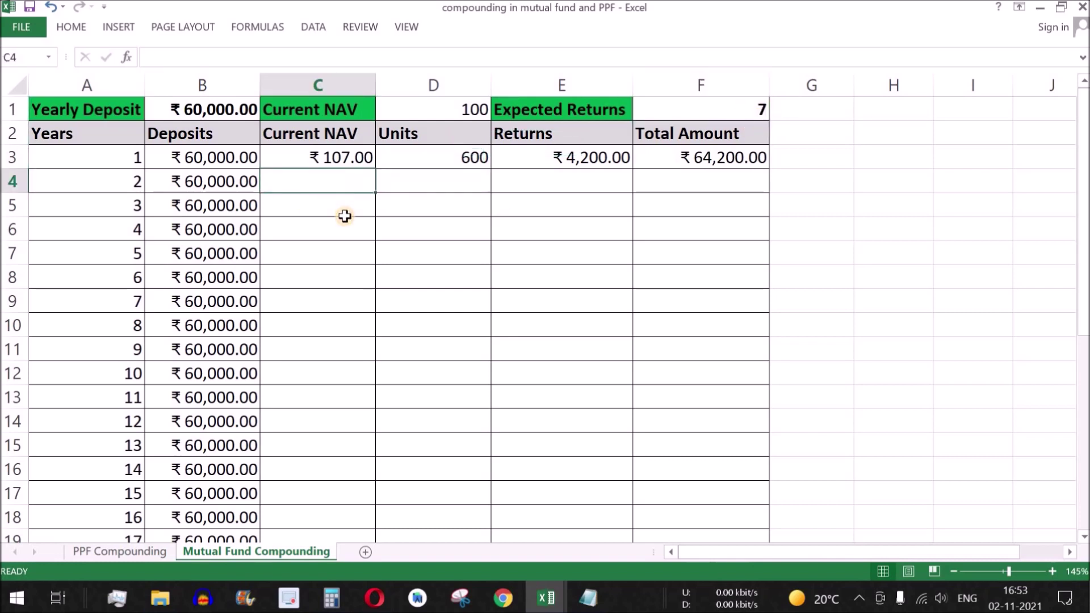
click(588, 597)
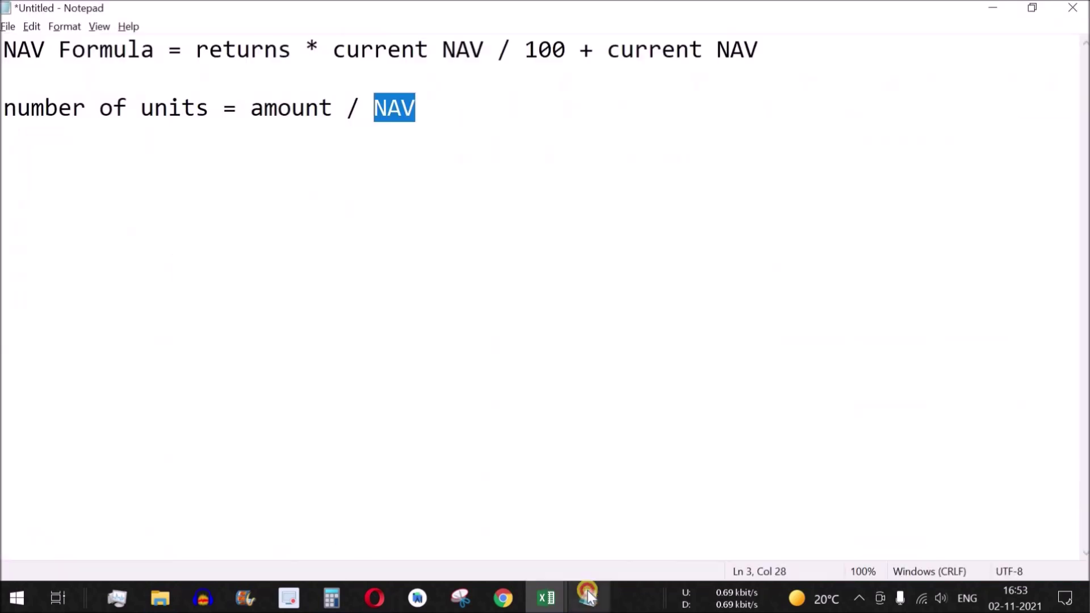
click(760, 40)
drag(760, 41, 193, 37)
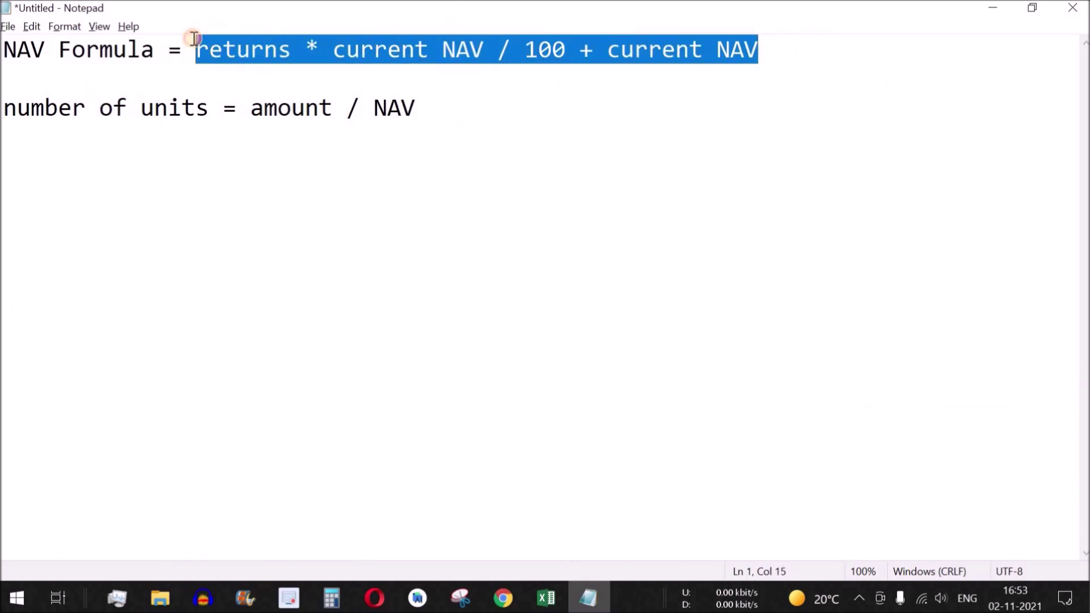
key(alt+Tab)
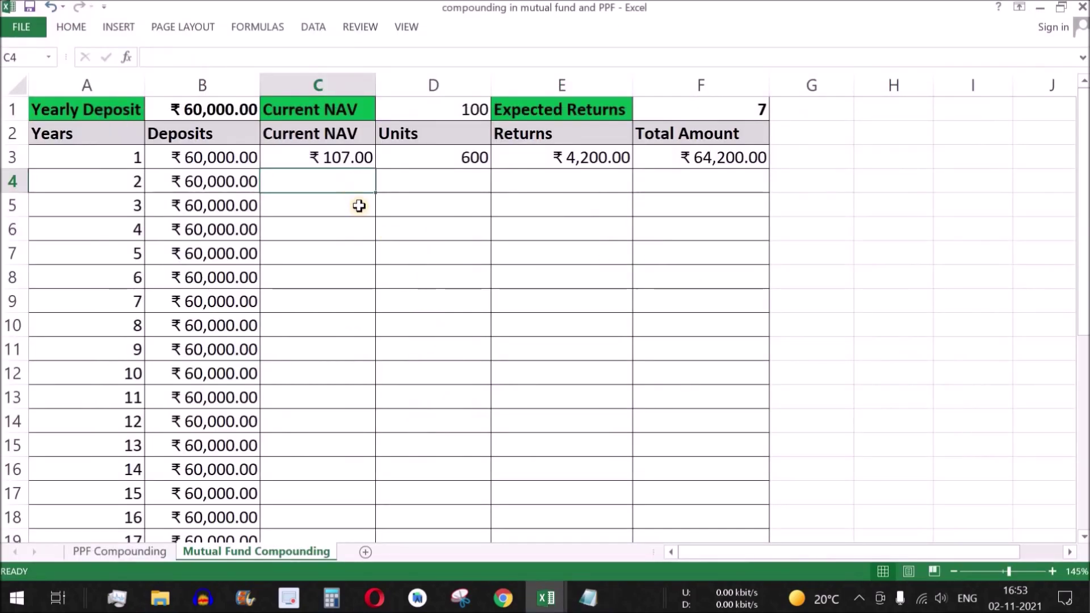
- Enter =$F$1*C3/100+C3 in Current NAV cell C4 to grow the year 1 NAV by the expected returns
text(=)
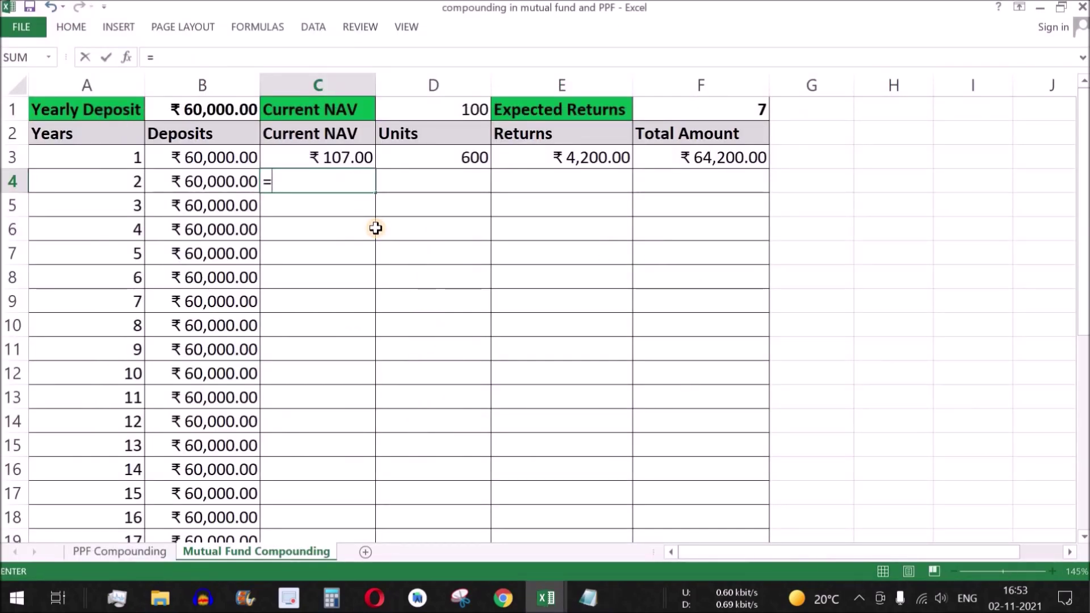
click(746, 111)
key(F4)
text(*)
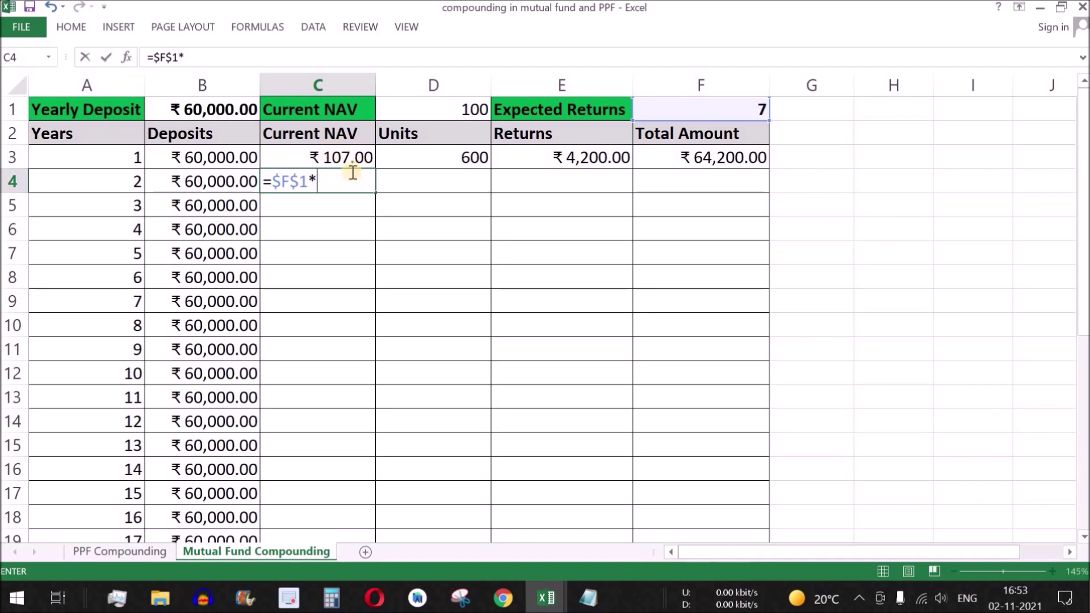
click(337, 158)
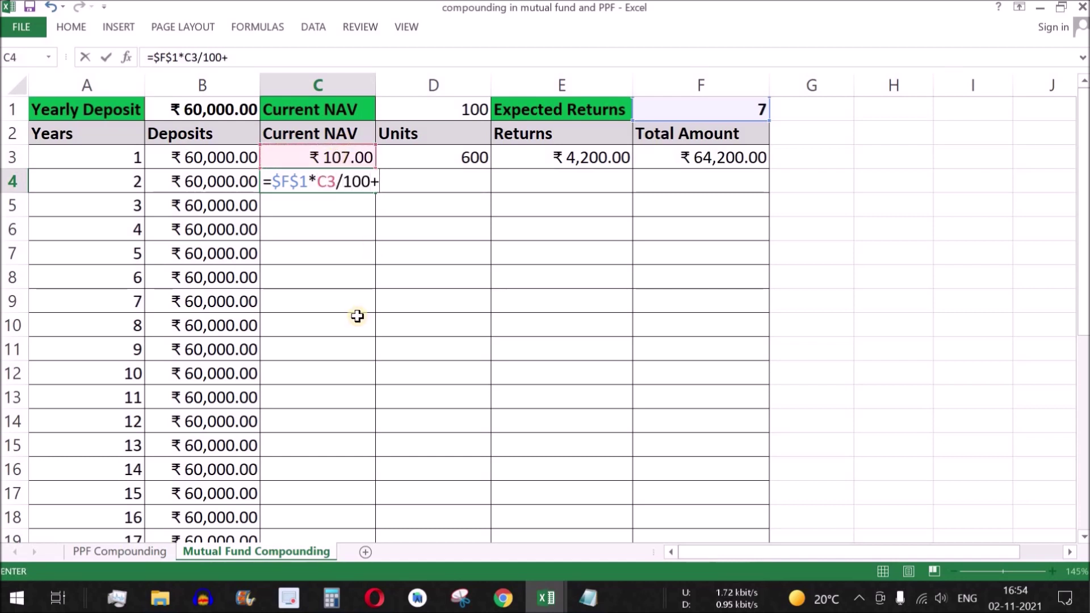
click(336, 157)
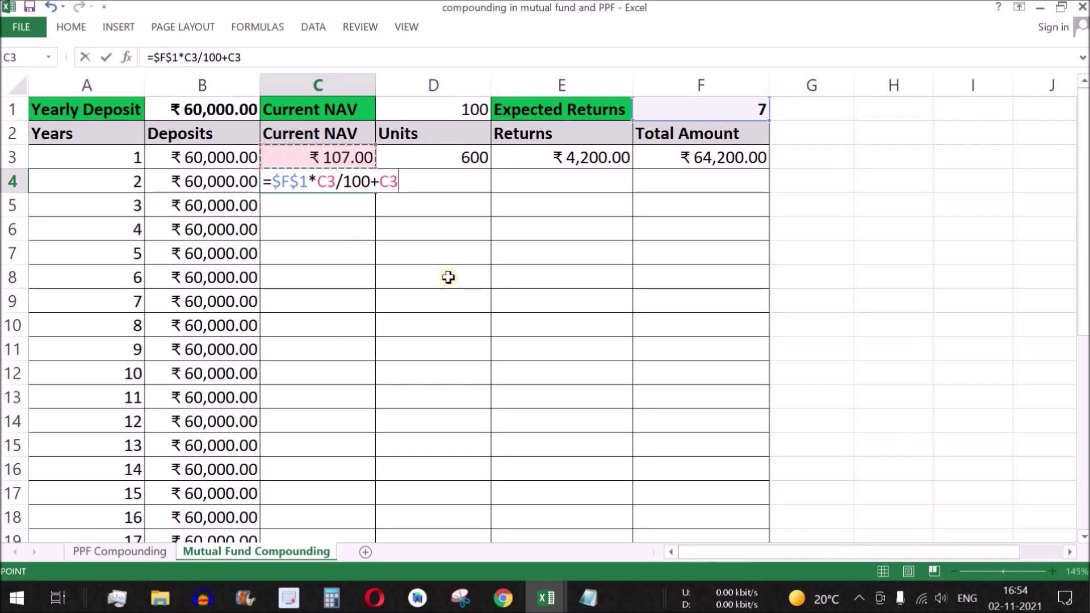
key(Return)
click(338, 184)
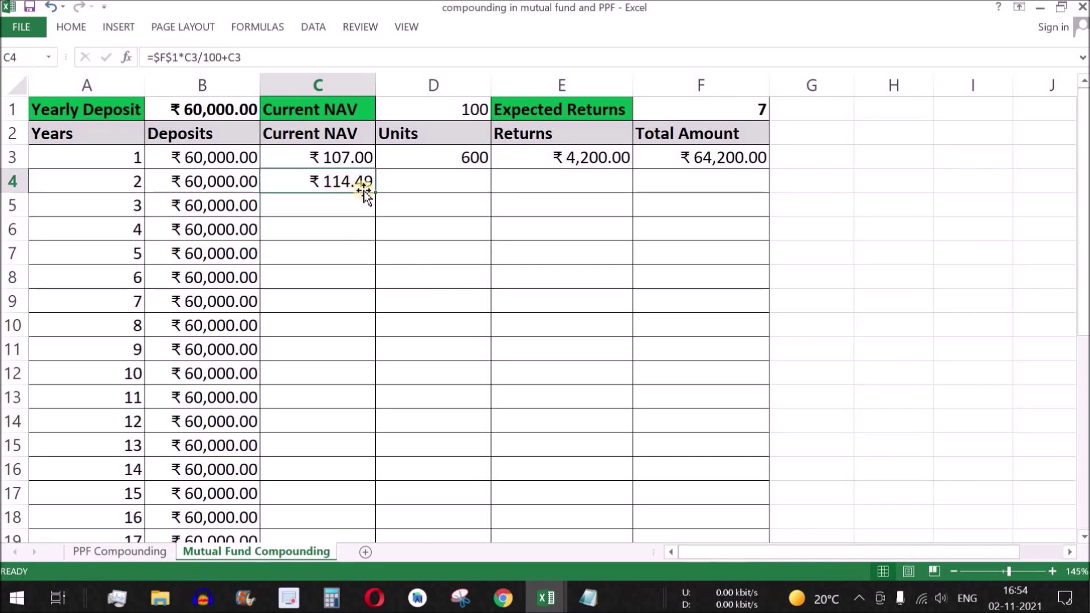
- Review the year 1 units against the deposit and starting NAV, and the year 2 deposit against the year 1 NAV
click(459, 189)
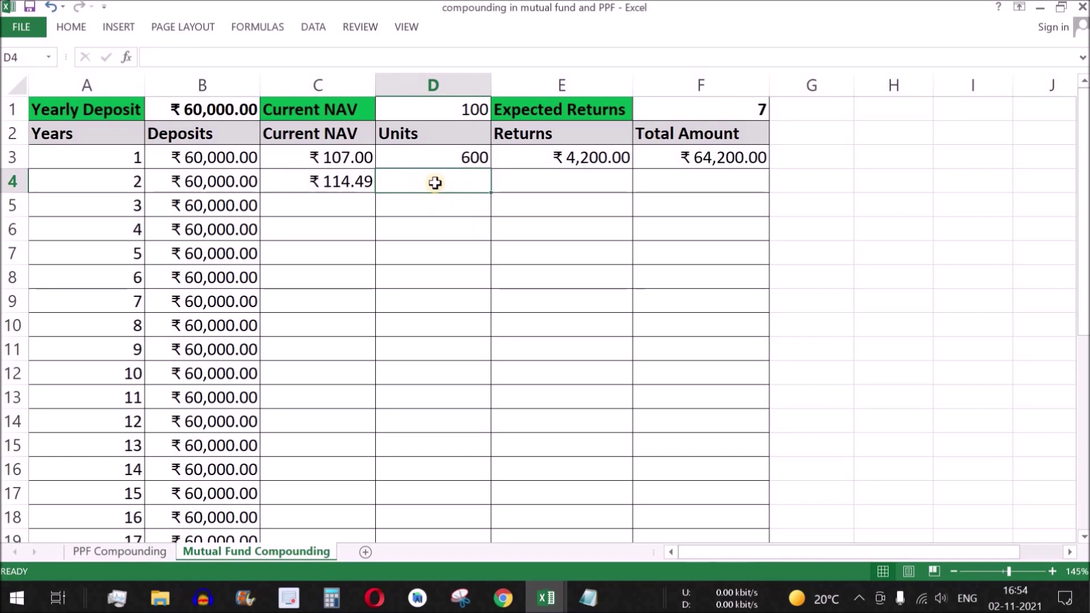
click(200, 156)
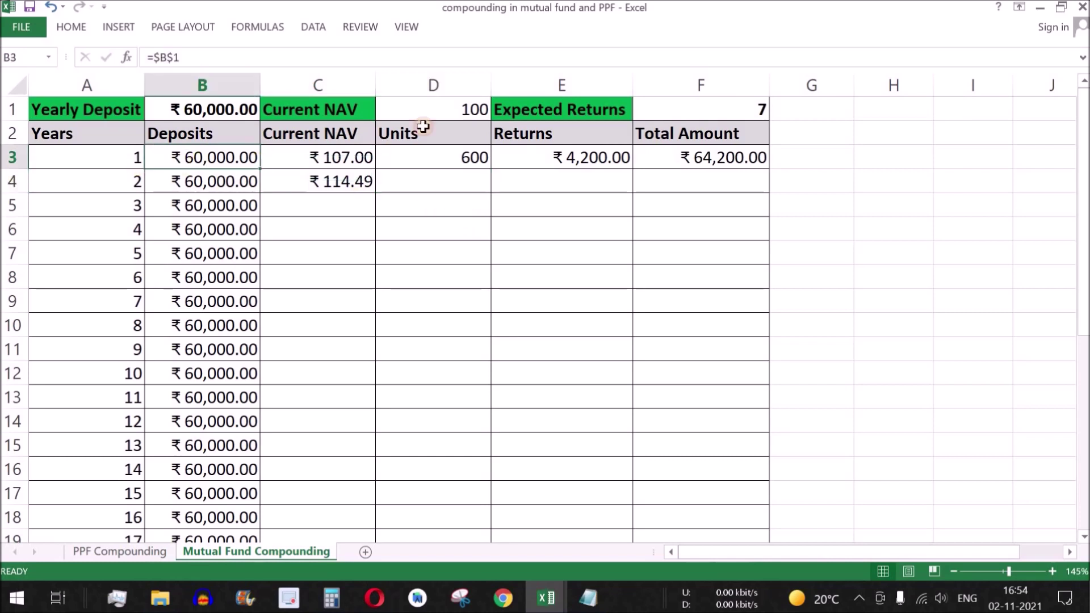
click(456, 109)
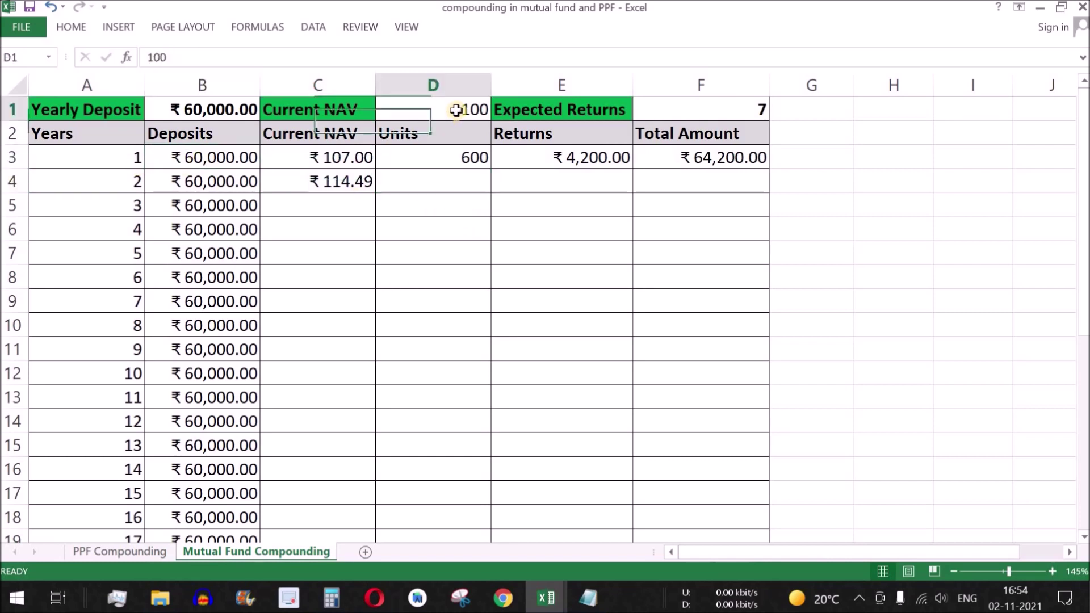
click(444, 158)
click(201, 163)
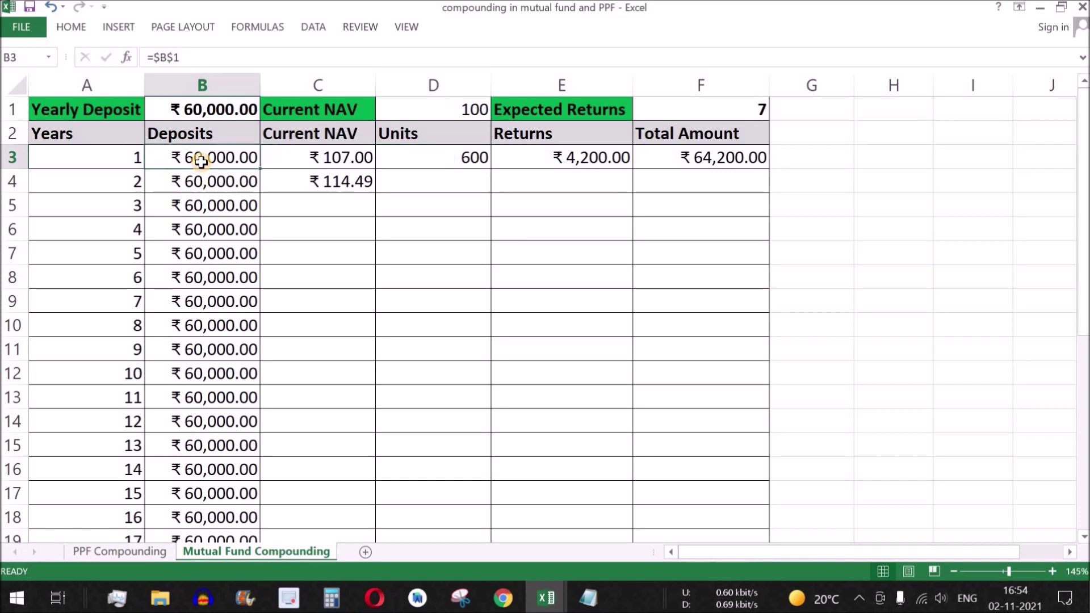
click(203, 184)
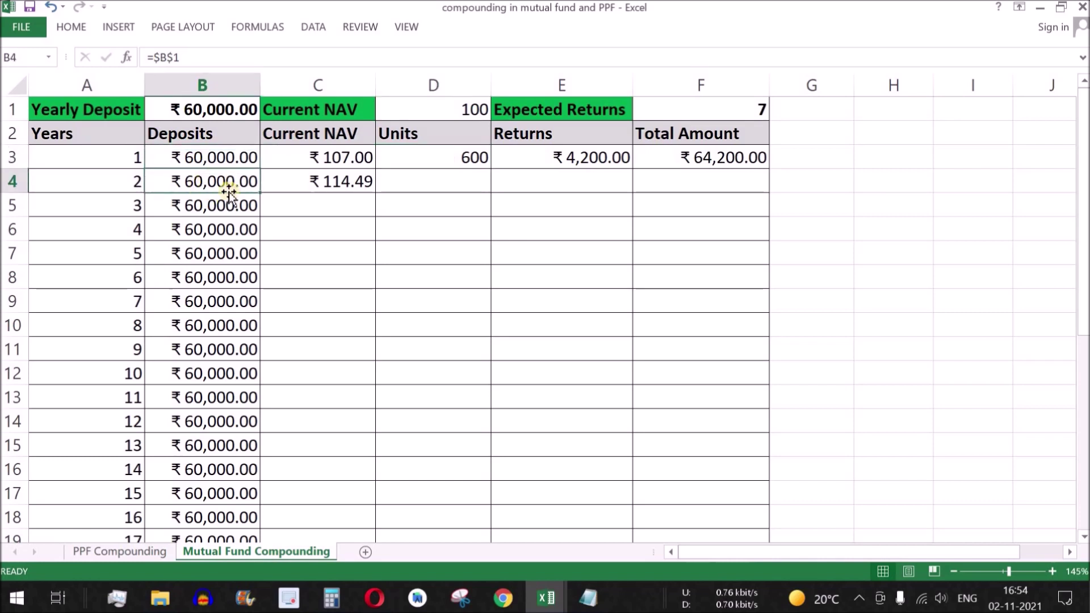
click(328, 166)
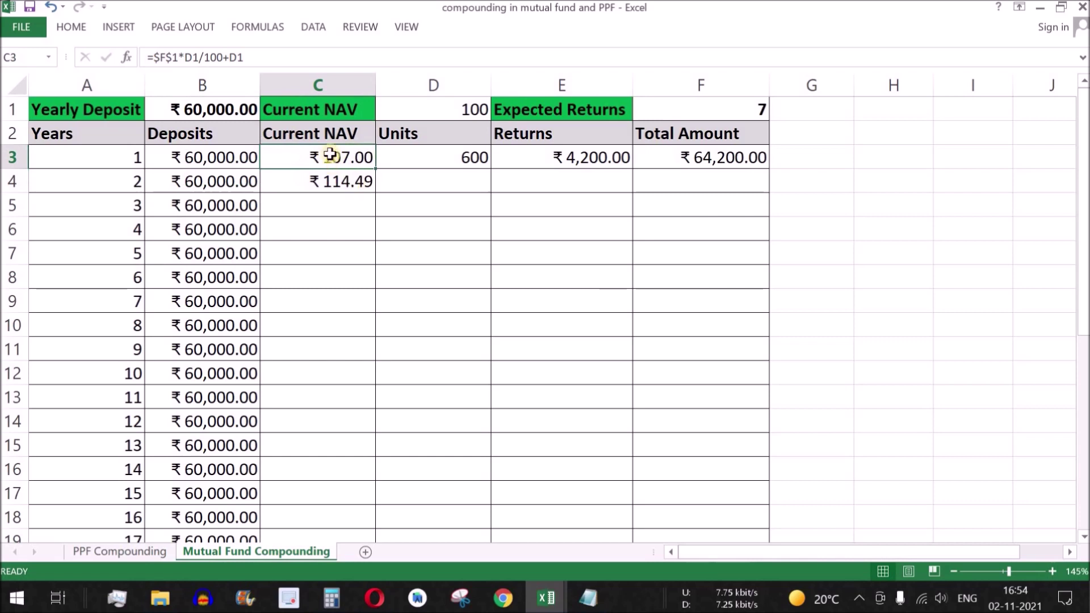
- Enter =B4/C3 in Units cell D4 to divide the year 2 deposit by the year 1 NAV
click(467, 180)
text(=)
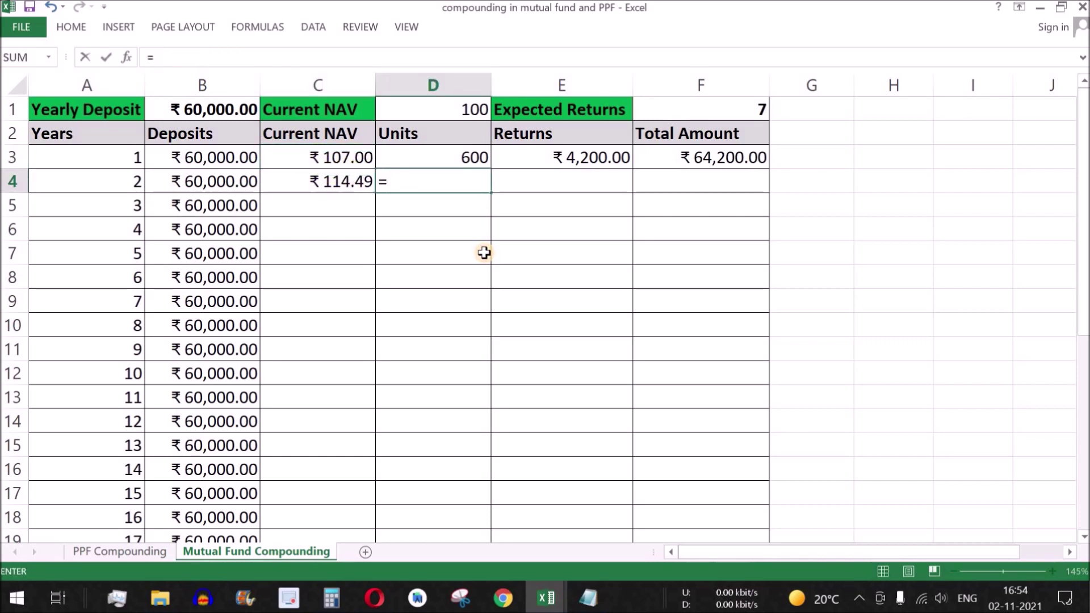
click(207, 180)
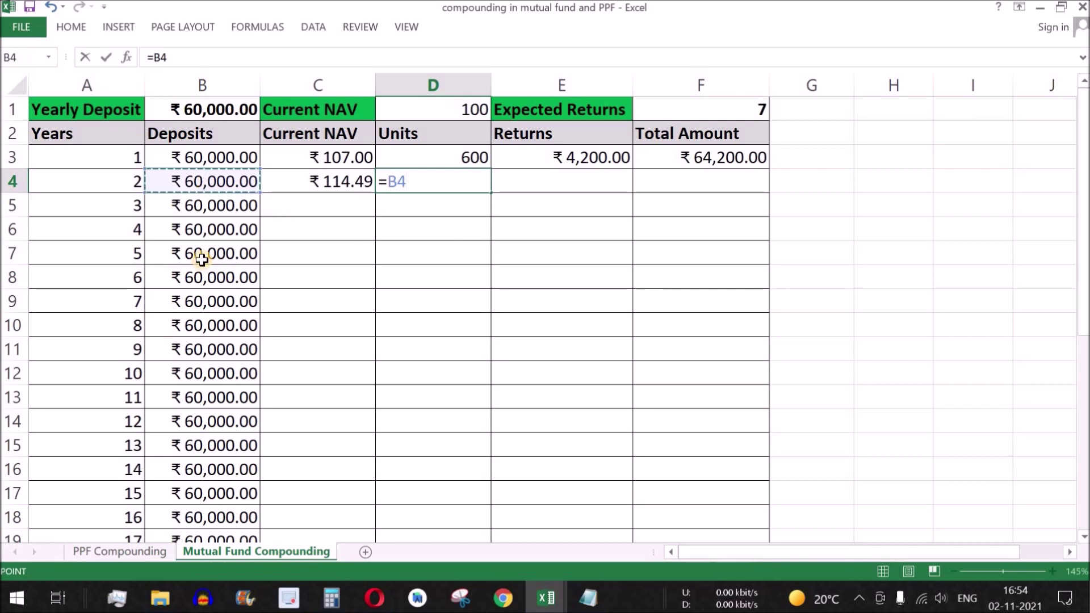
text(/)
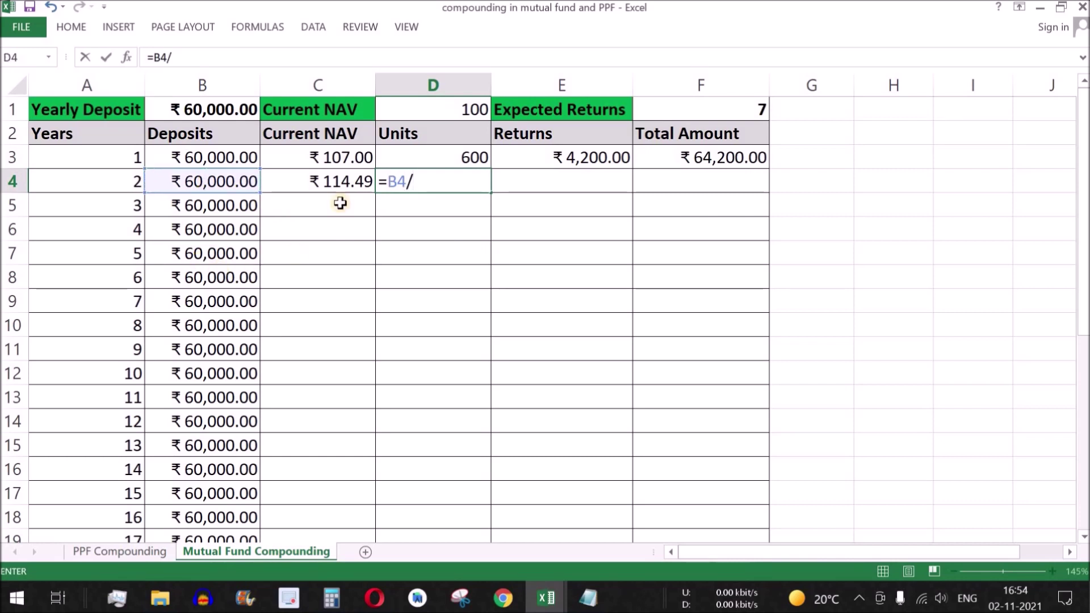
click(344, 158)
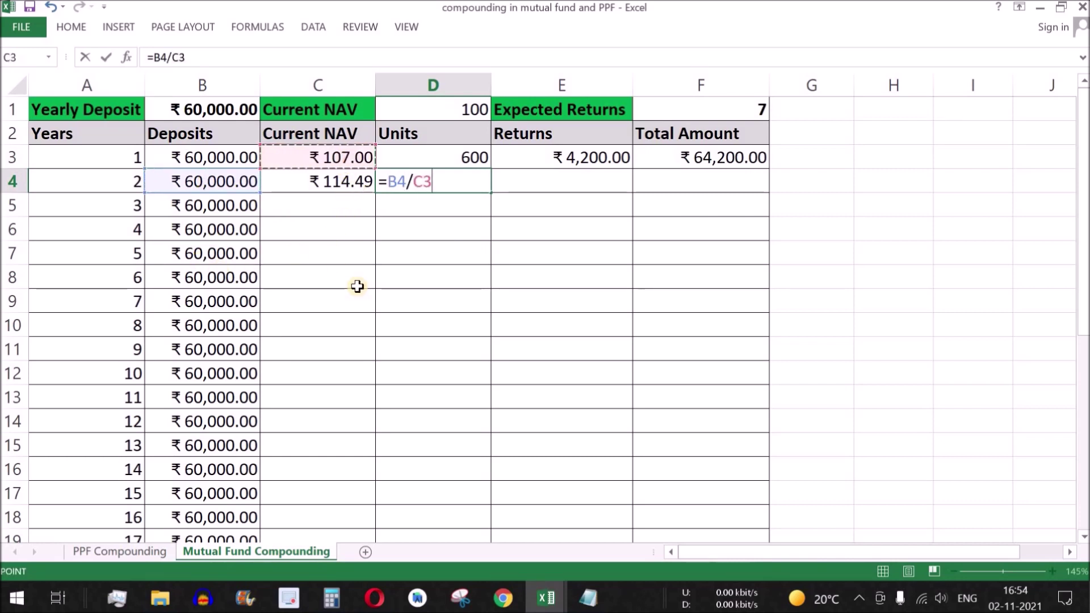
key(Return)
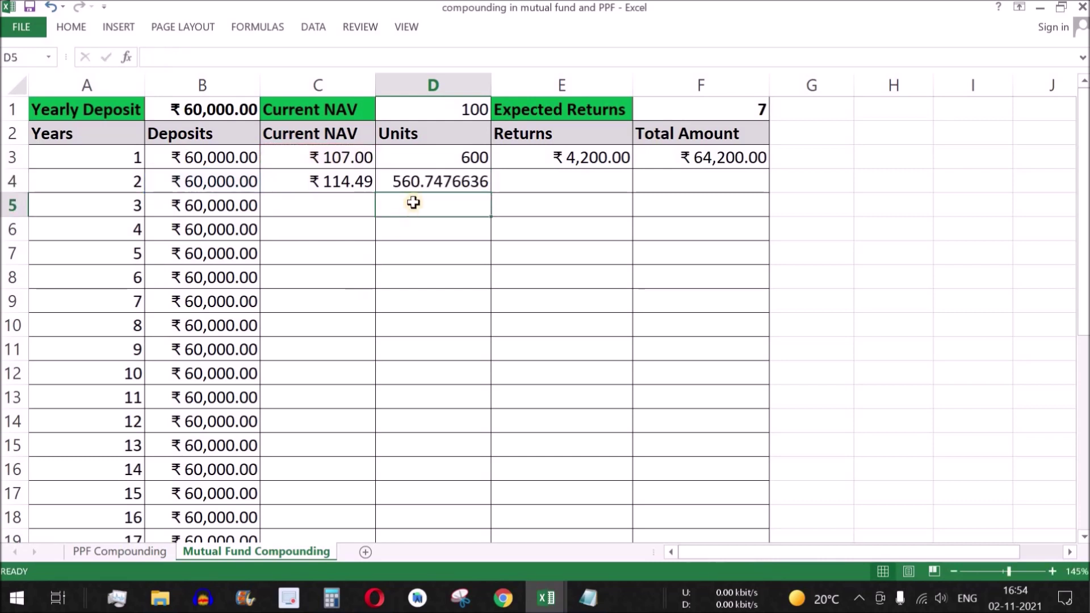
key(Up)
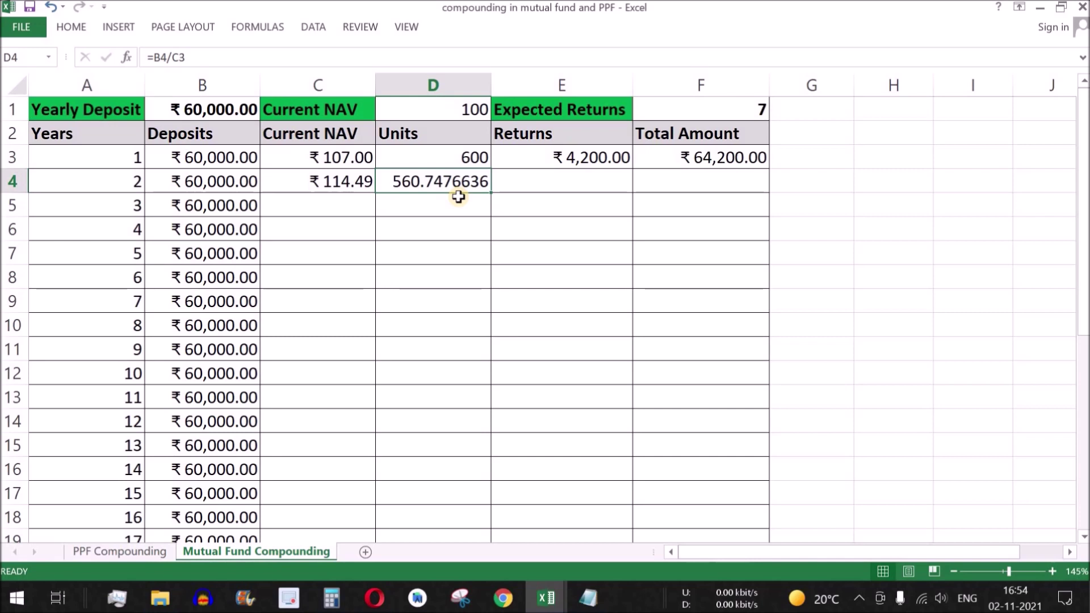
- Examine the year 1 row and the units bought in years 1 and 2 in D3:D4 as the basis for year 2 returns
click(539, 190)
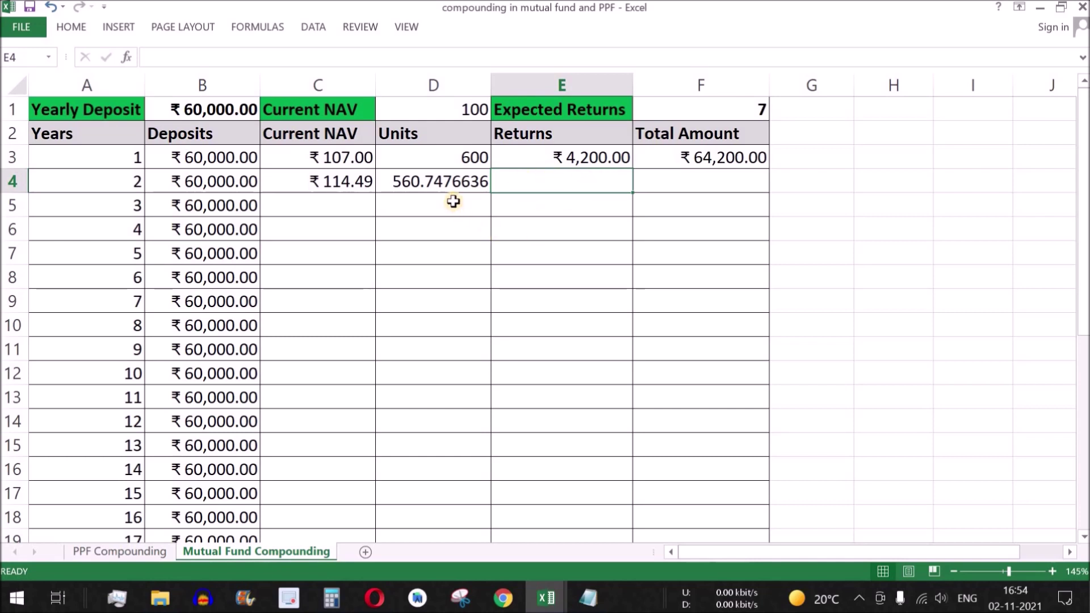
drag(104, 155, 455, 156)
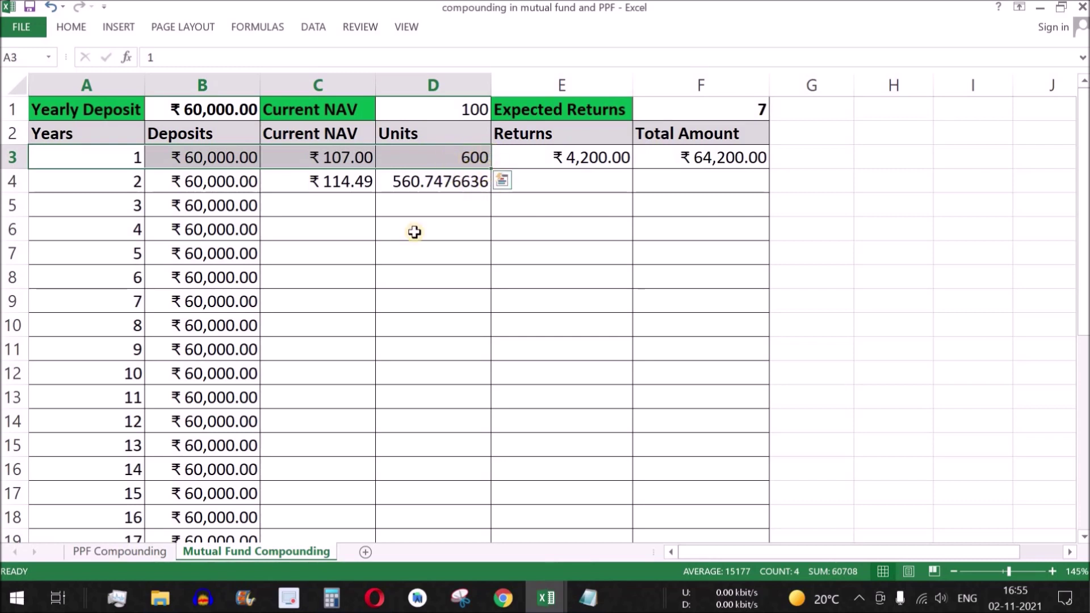
click(110, 181)
click(447, 183)
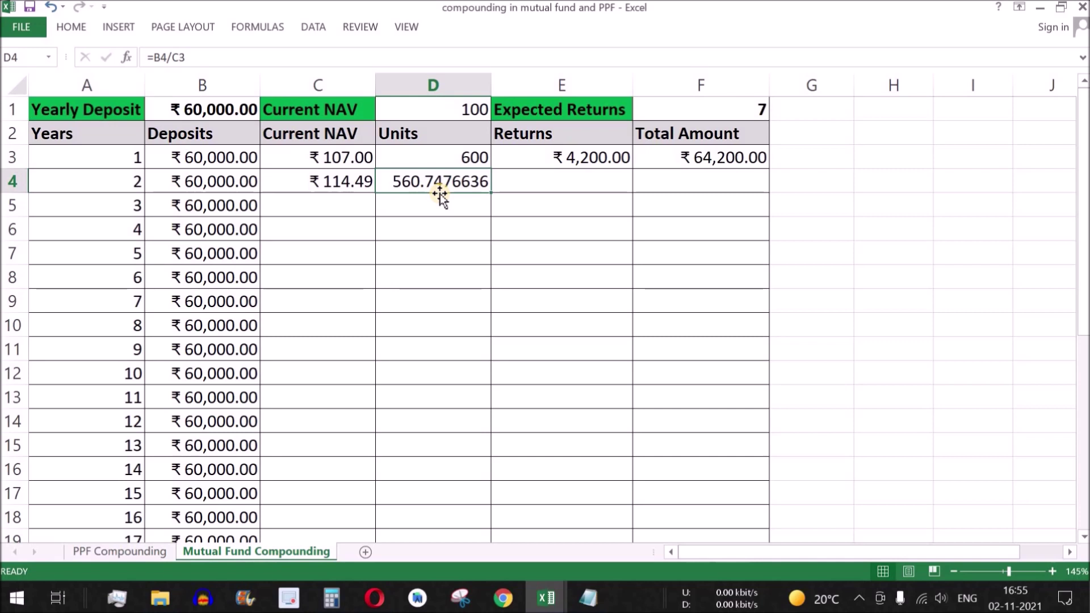
key(Up)
mouse_move(455, 156)
mouse_down()
mouse_move(459, 182)
mouse_move(464, 171)
mouse_up()
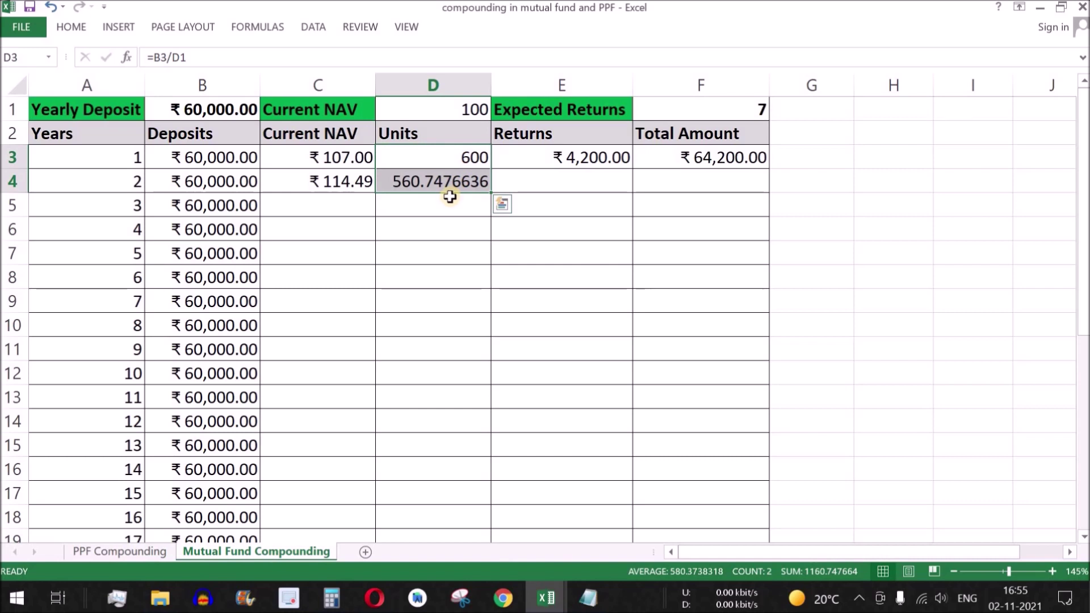
drag(131, 159, 693, 158)
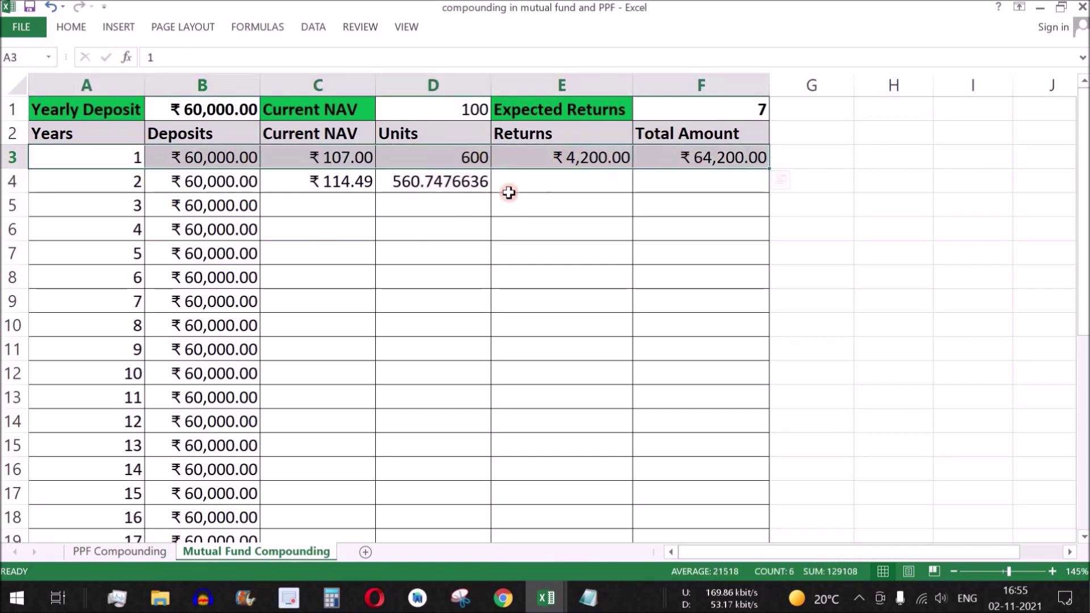
- Begin the year 2 Returns formula in E4 with =SUM(D3:D4)*C4, multiplying the accumulated units by the year 2 NAV
click(457, 160)
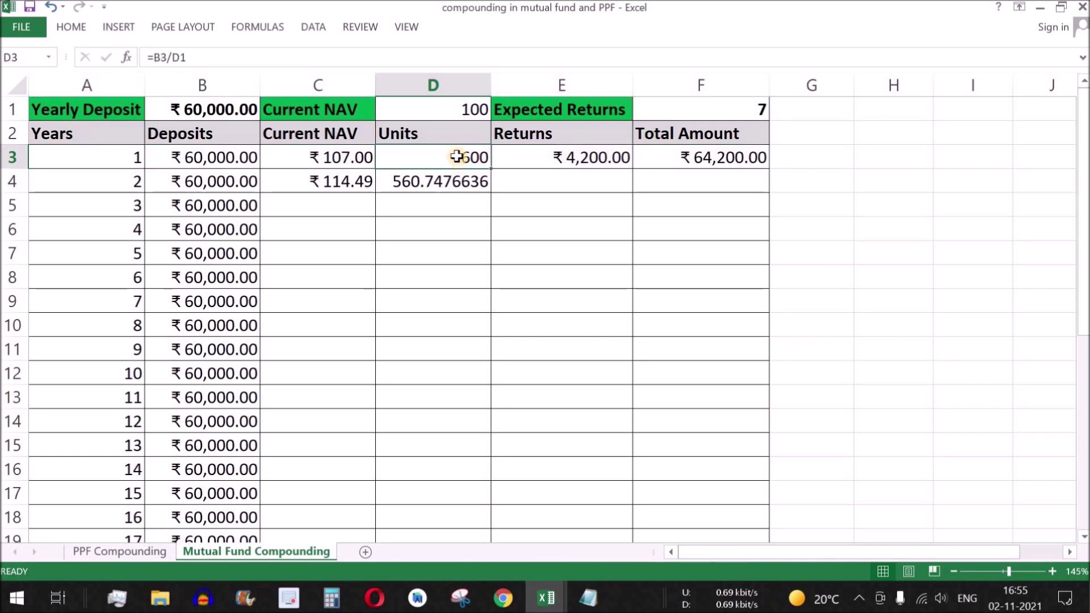
drag(123, 189, 566, 180)
drag(445, 156, 450, 179)
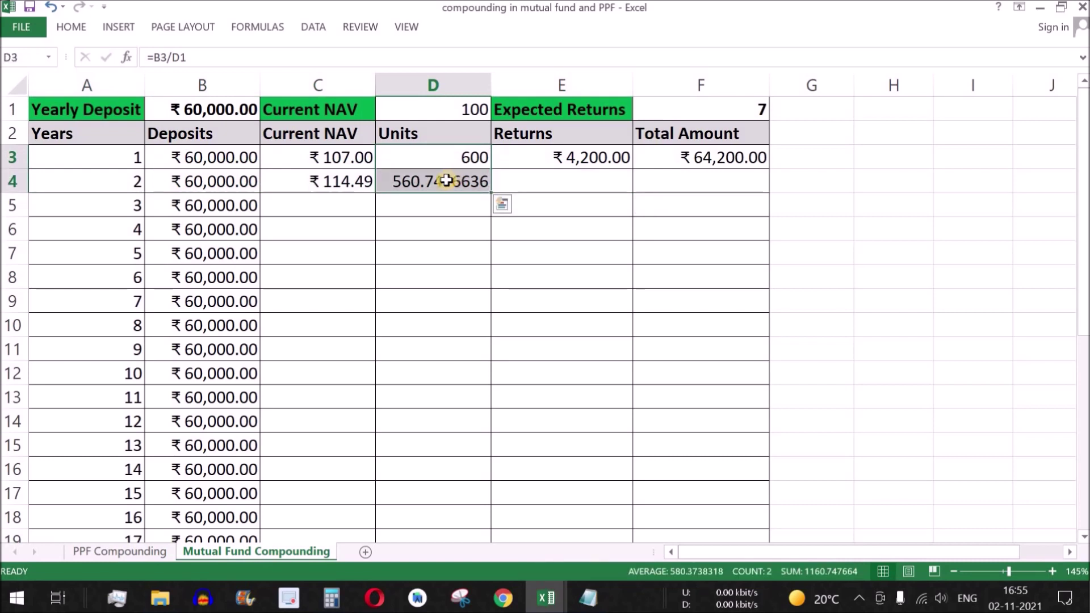
click(586, 180)
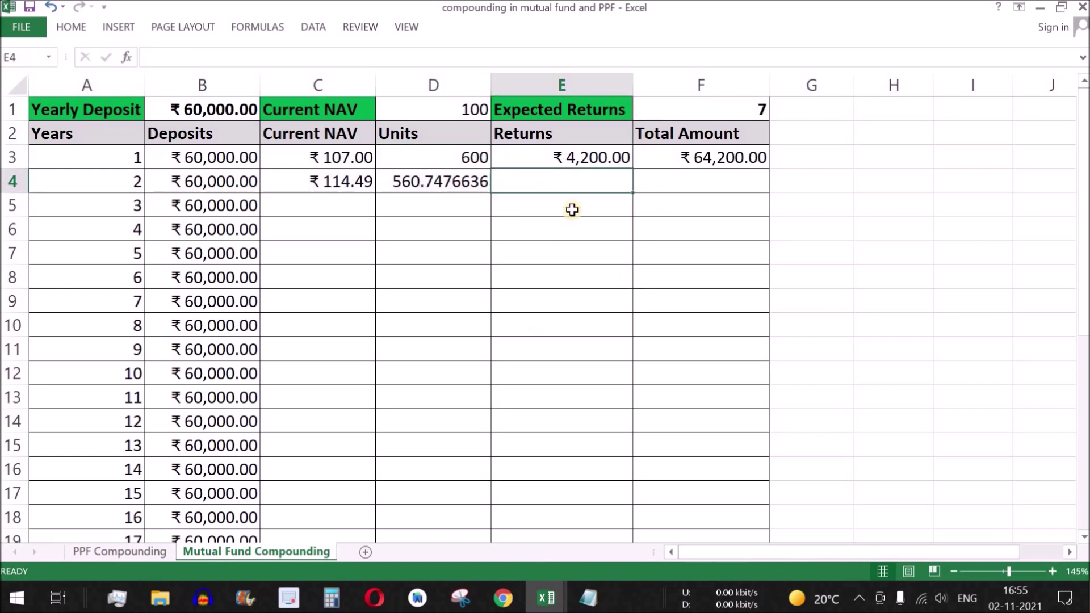
text(=SUM()
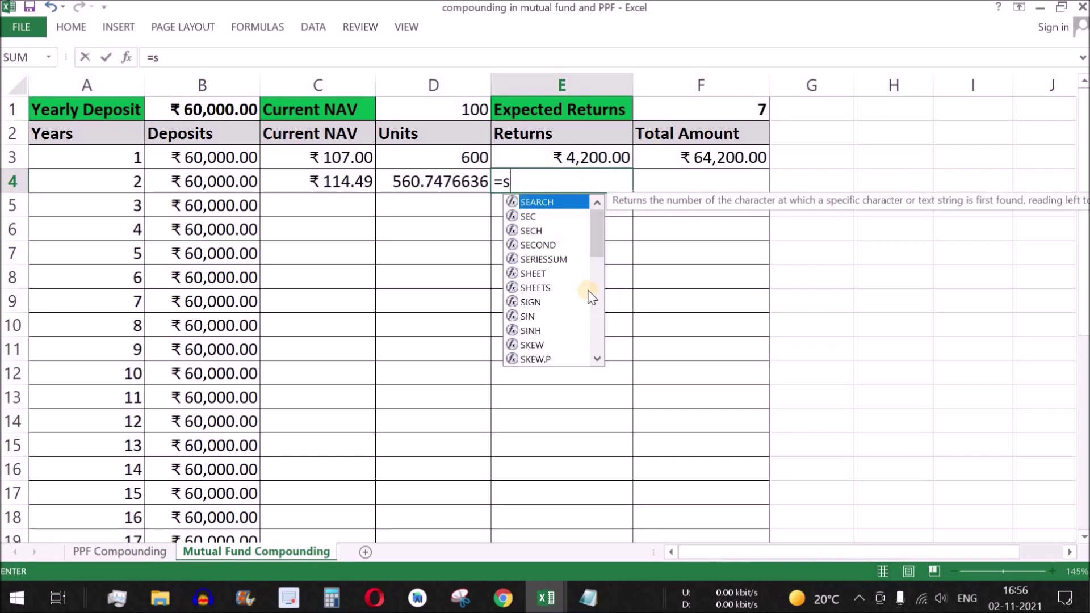
drag(462, 155, 461, 178)
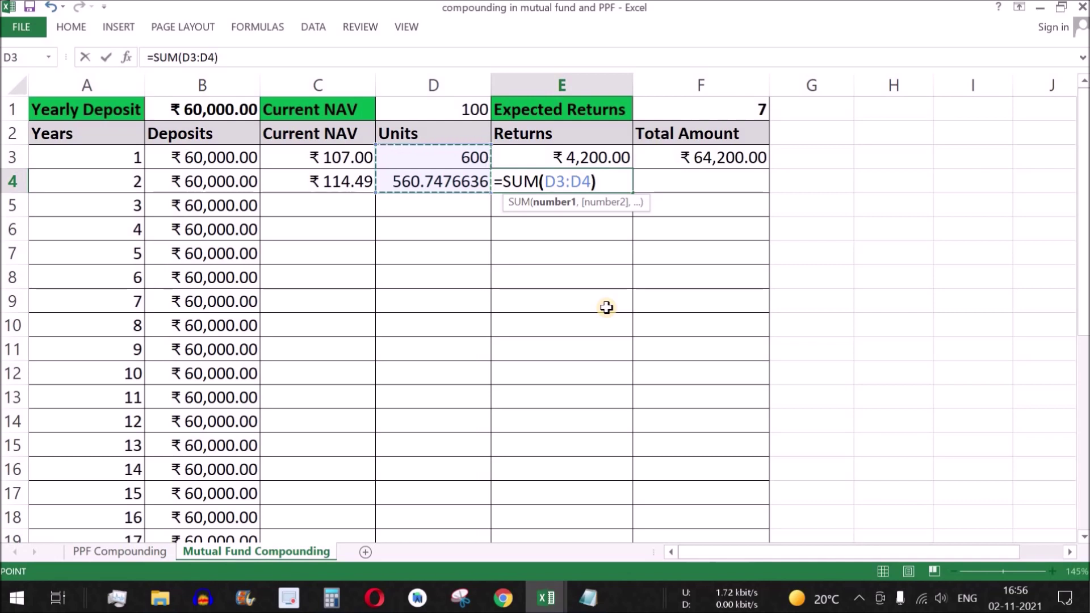
text())
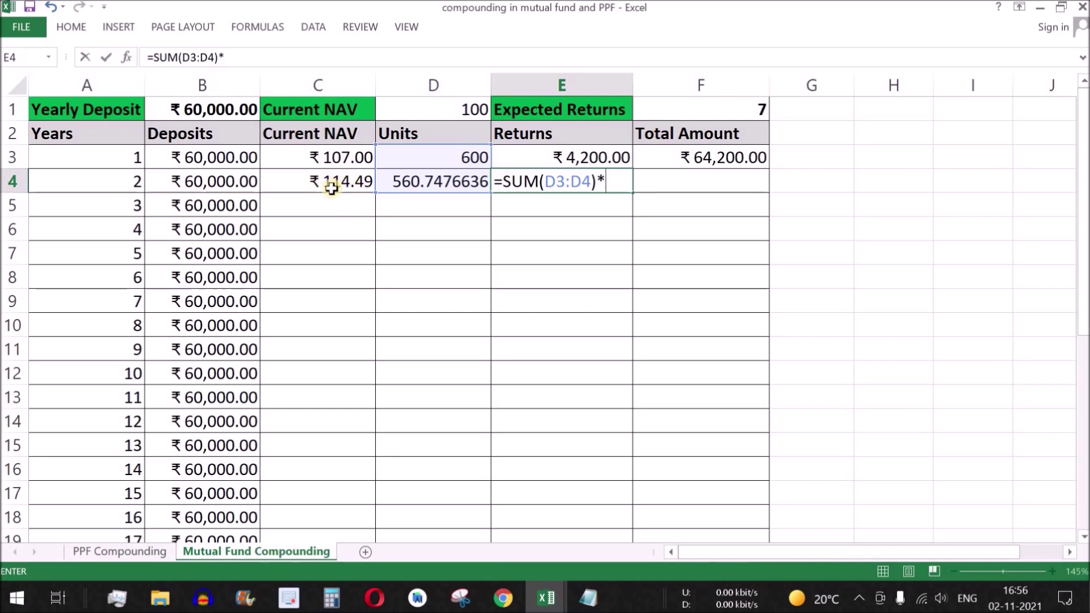
click(334, 183)
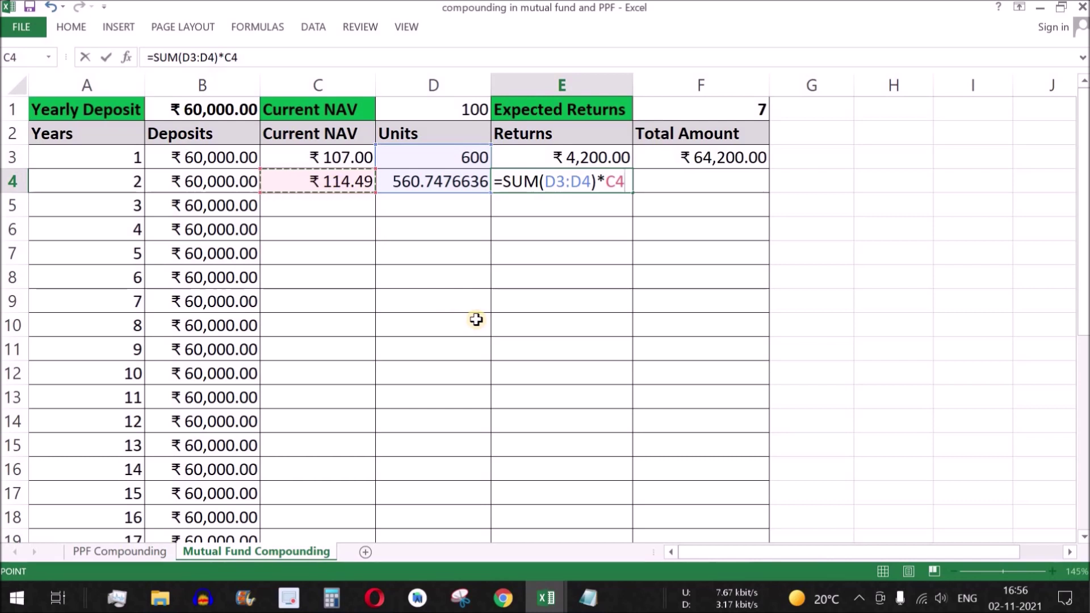
- Complete the E4 Returns formula by subtracting the deposits made so far with -SUM(B3:B4)
text(-)
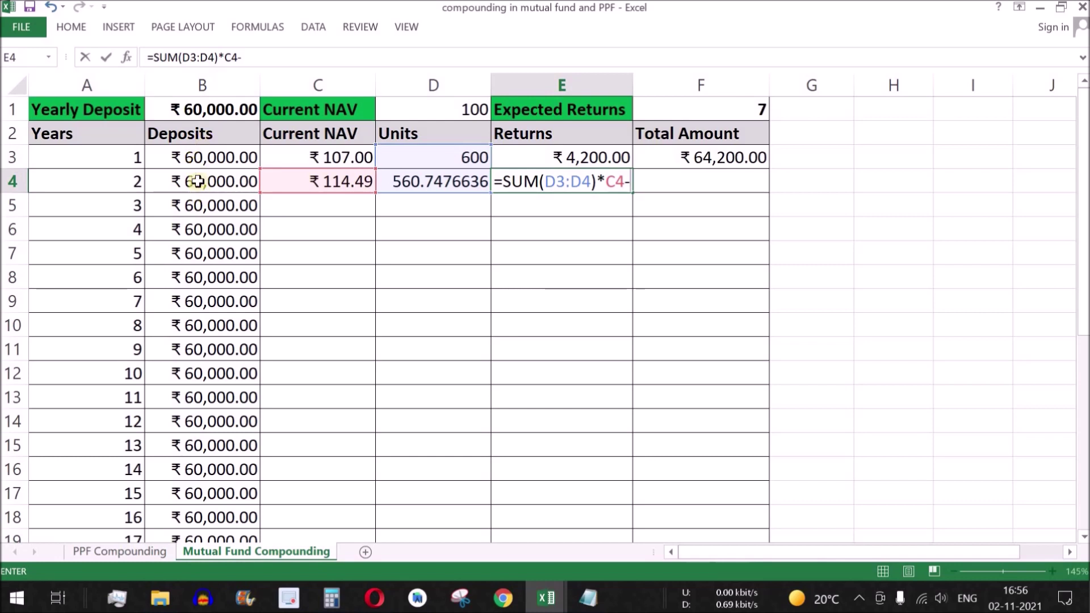
text(sum)
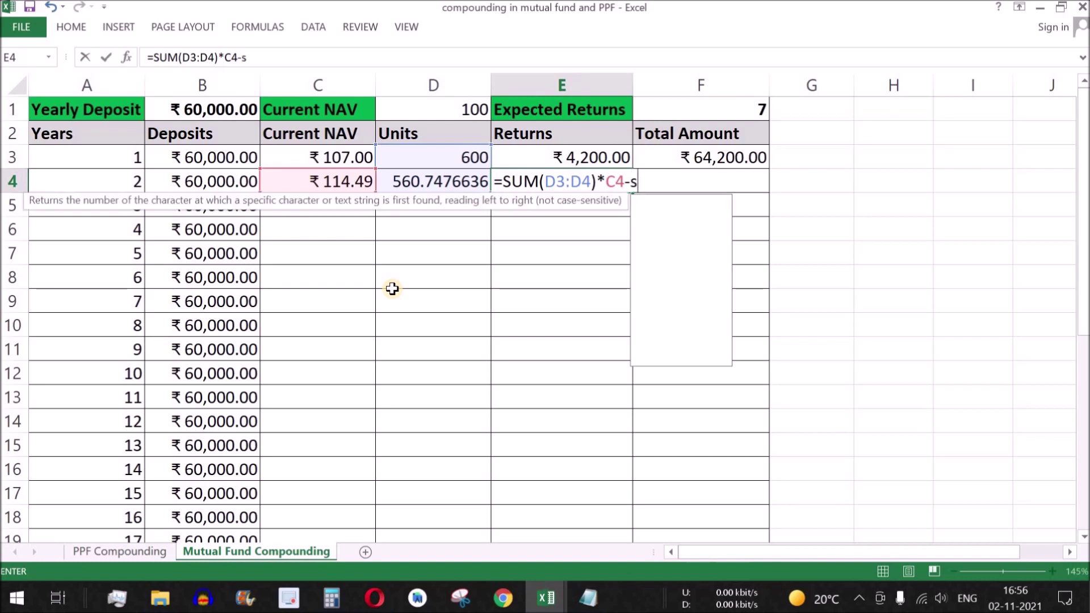
key(Tab)
drag(223, 159, 226, 180)
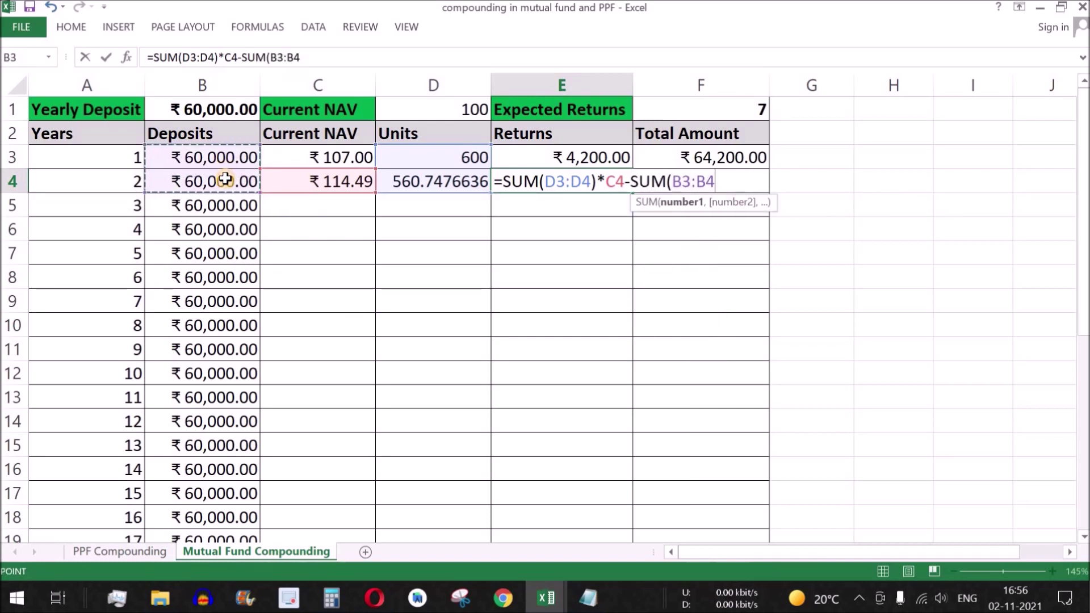
text())
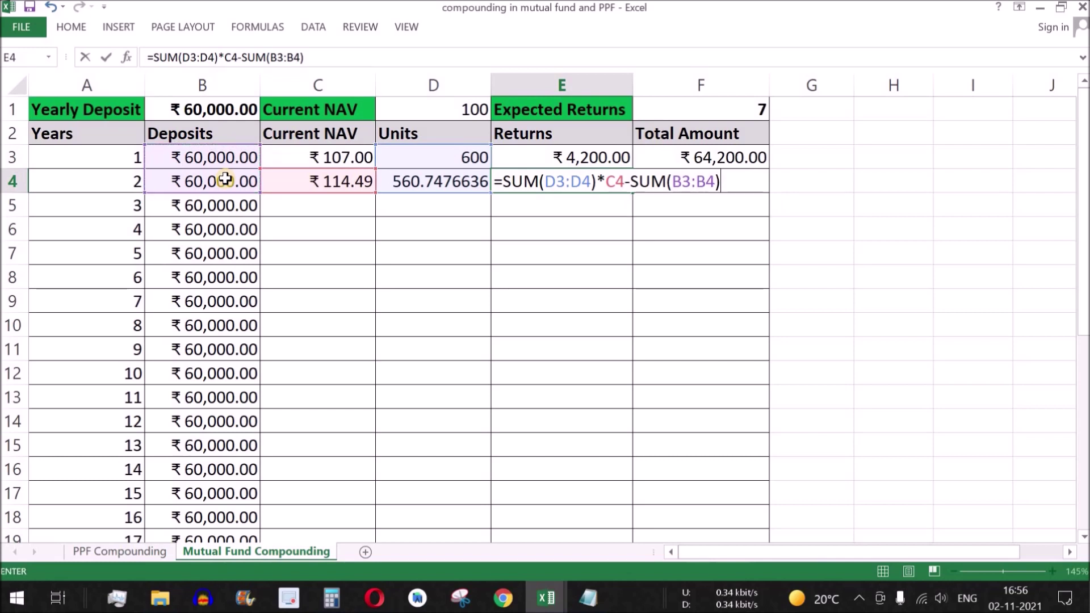
key(Return)
click(591, 193)
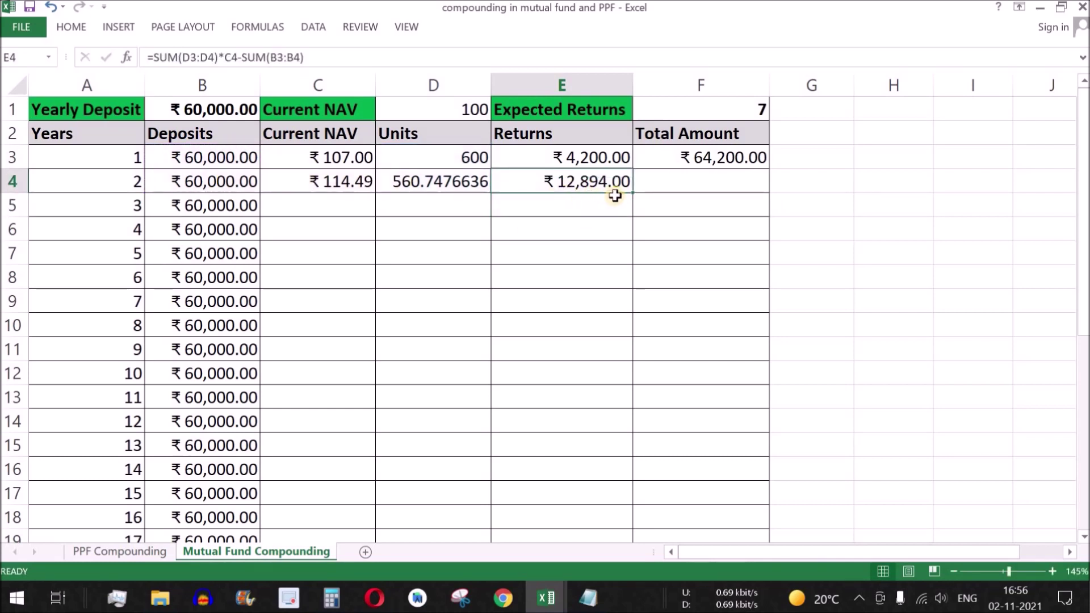
- Enter =SUM(B3:B4)+E4 in Total Amount cell F4 to add the two years' deposits to the returns
drag(122, 162, 693, 156)
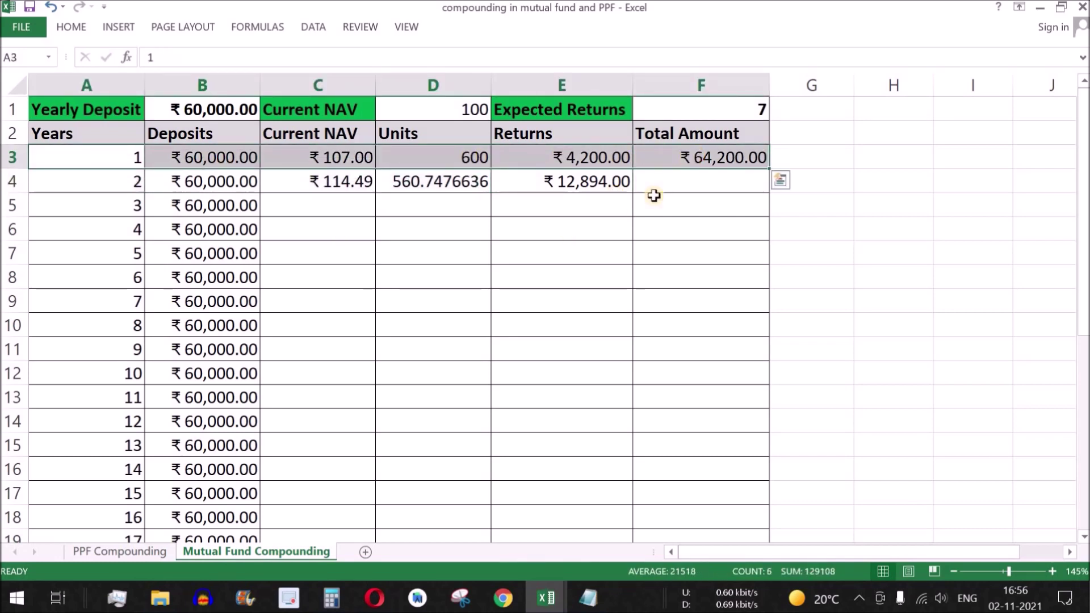
drag(110, 178, 591, 175)
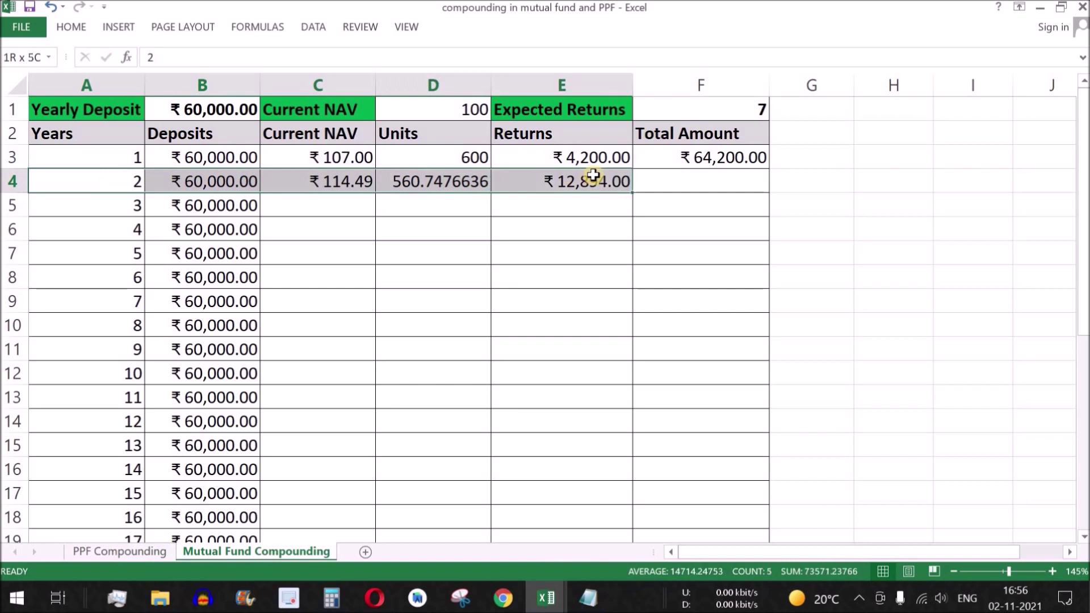
click(341, 182)
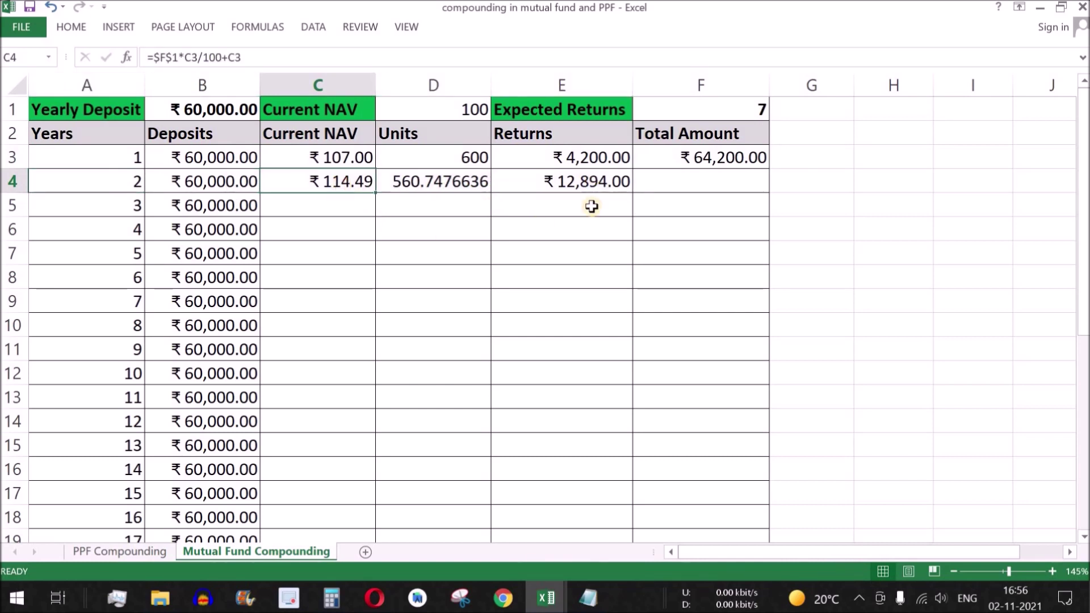
click(704, 179)
text(=)
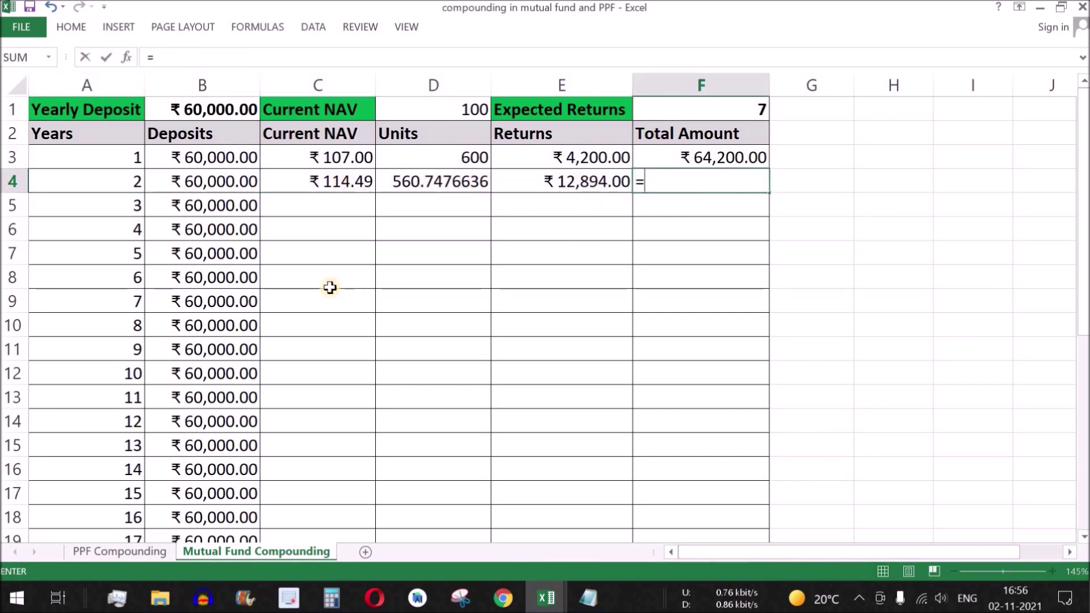
text(sum)
key(Tab)
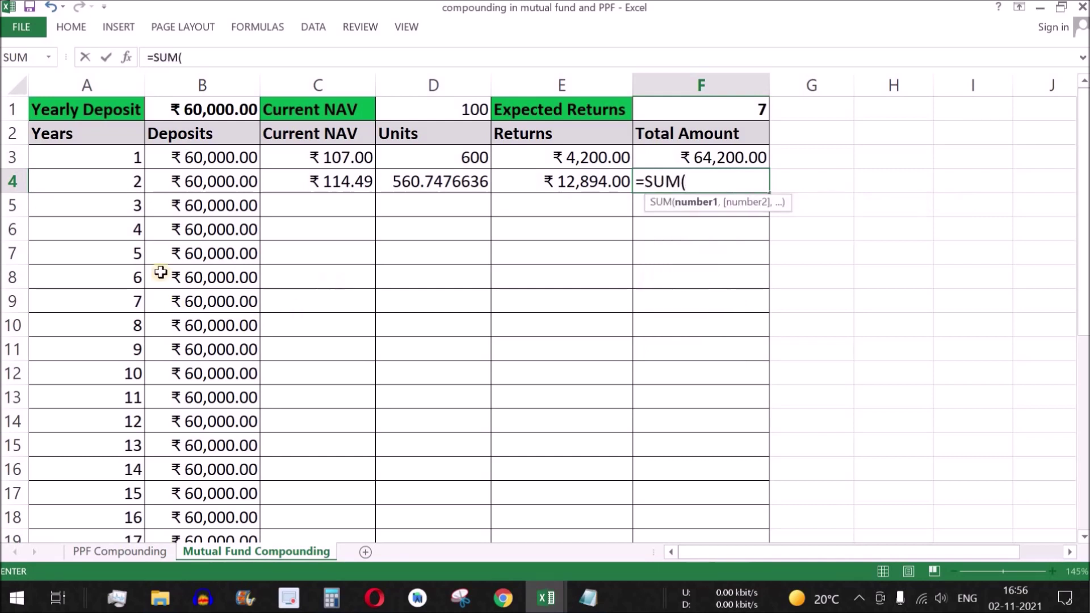
drag(216, 157, 222, 183)
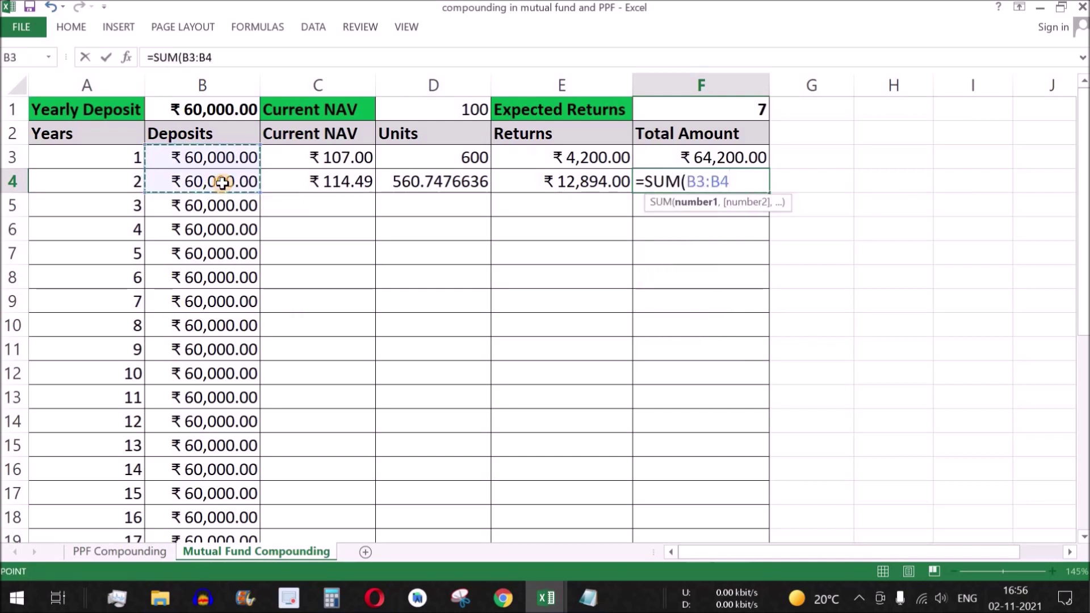
text()+)
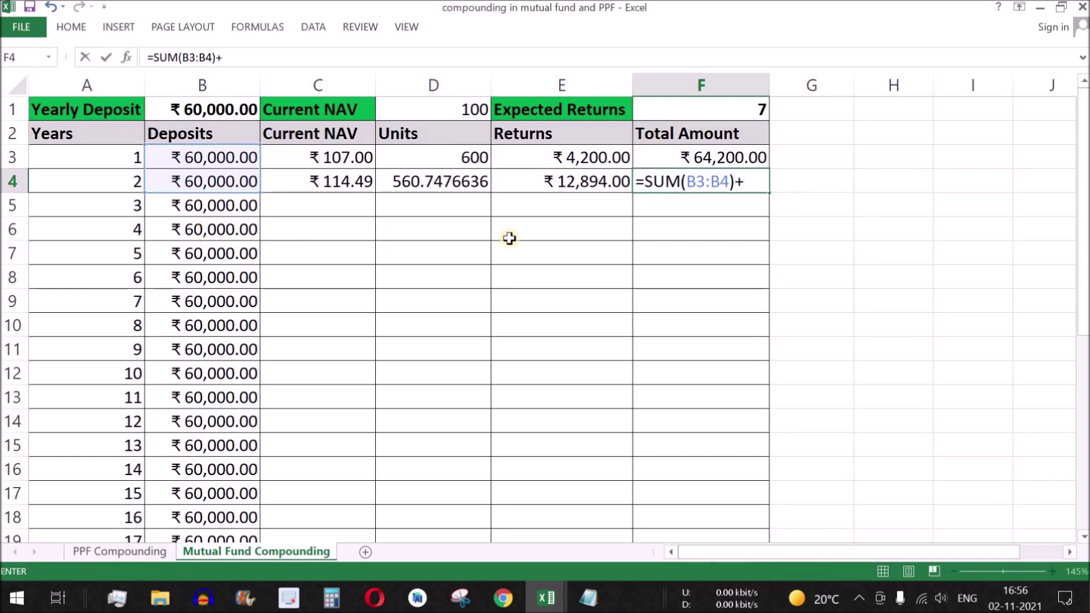
click(594, 182)
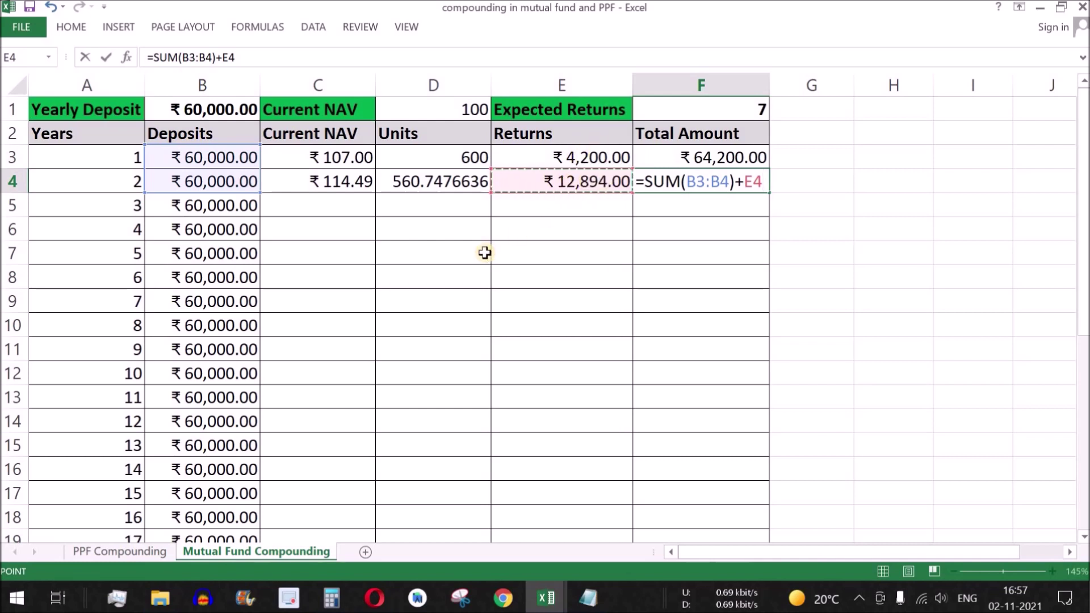
key(Return)
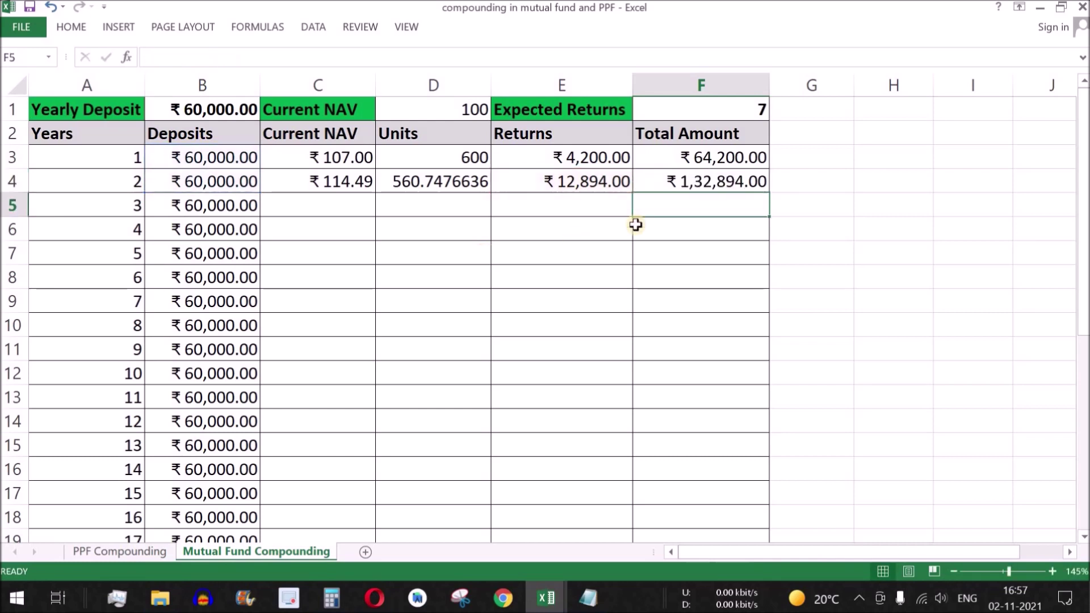
- Compare the year 2 total and the summed returns of years 1 and 2 between the PPF Compounding and Mutual Fund Compounding sheets
click(744, 183)
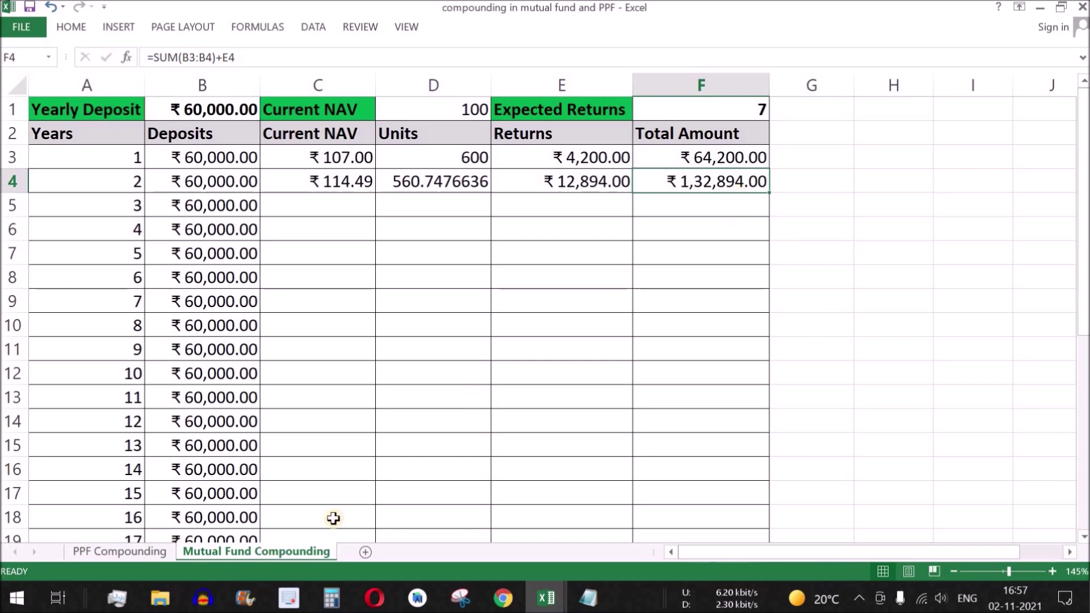
click(118, 557)
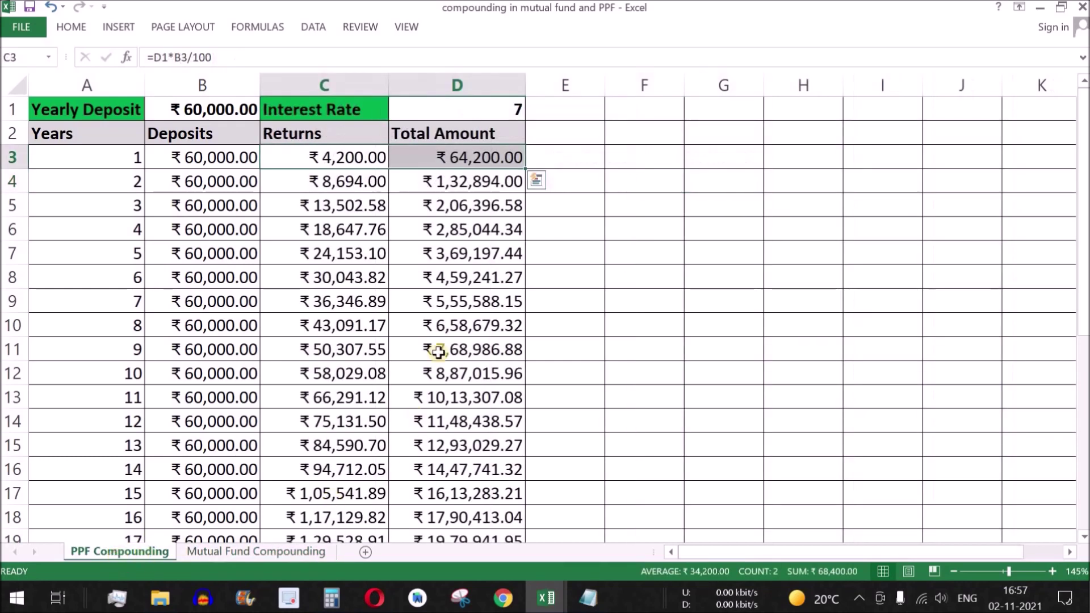
click(485, 185)
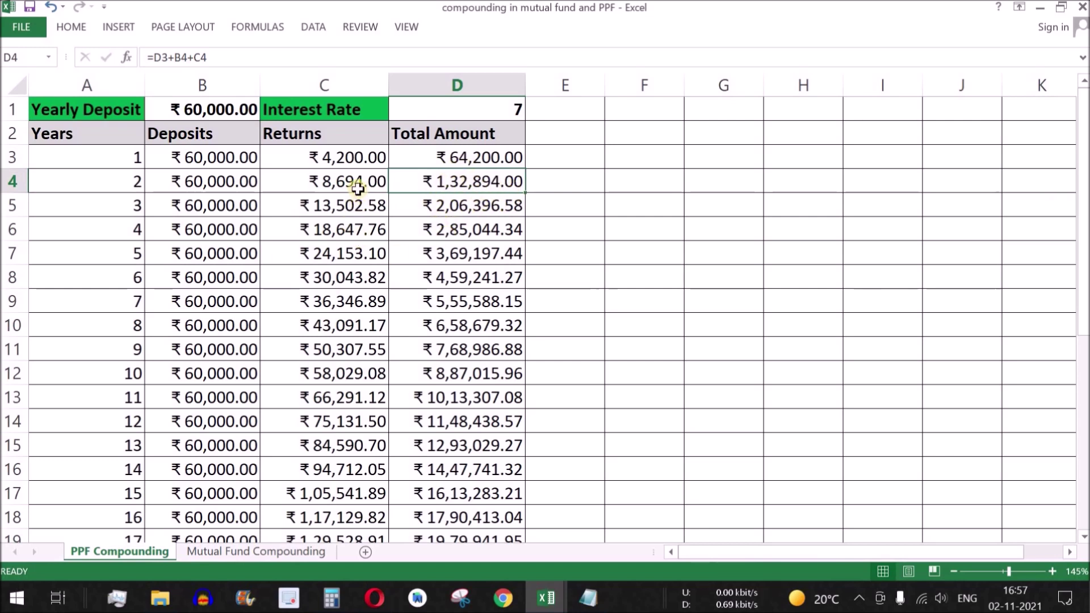
drag(349, 159, 358, 178)
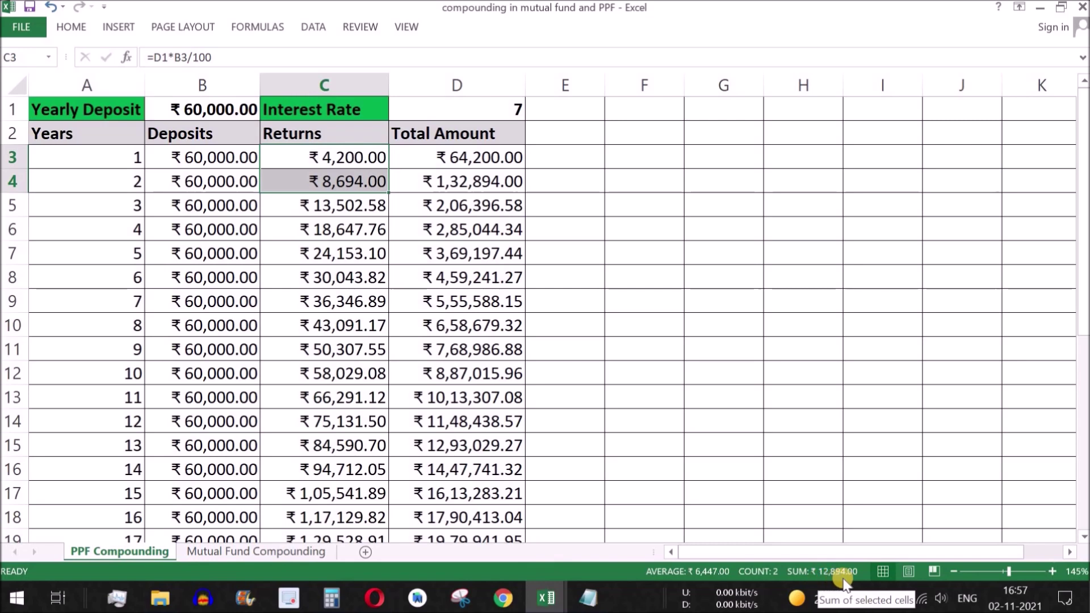
click(276, 555)
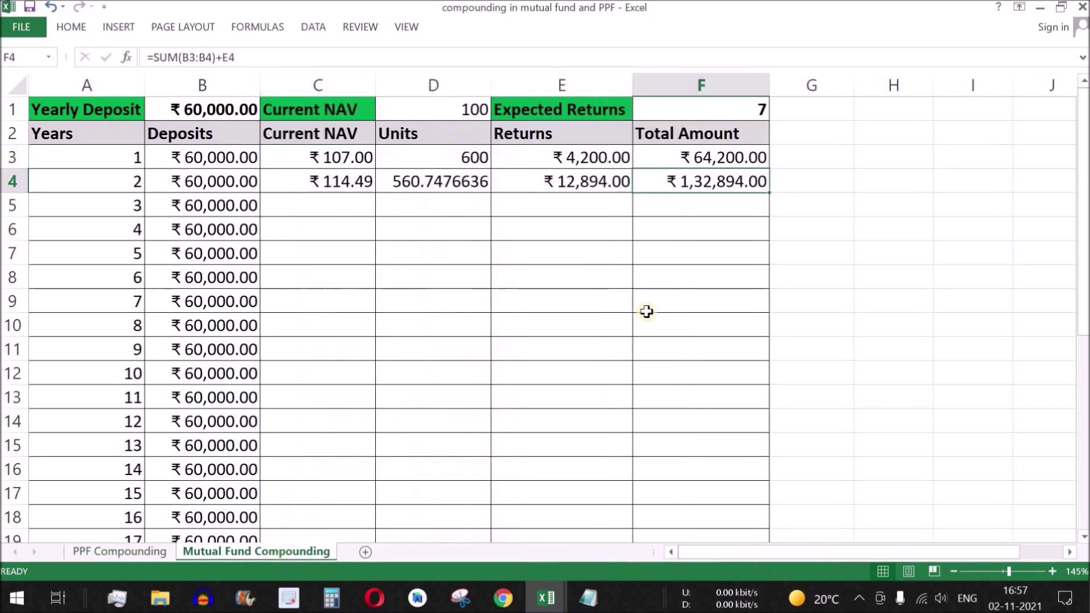
click(591, 181)
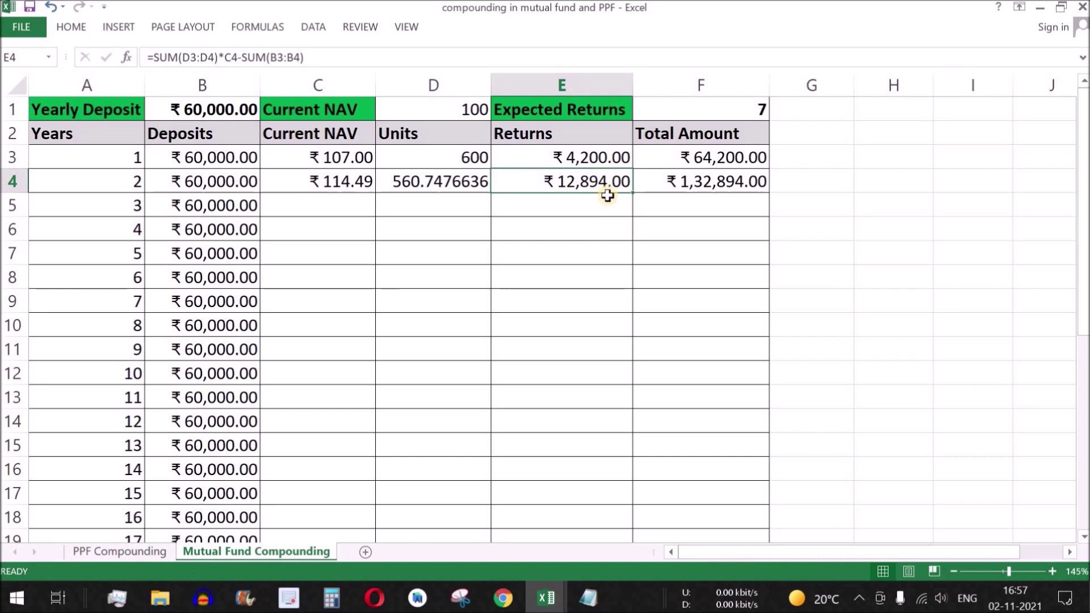
key(Left)
key(Left)
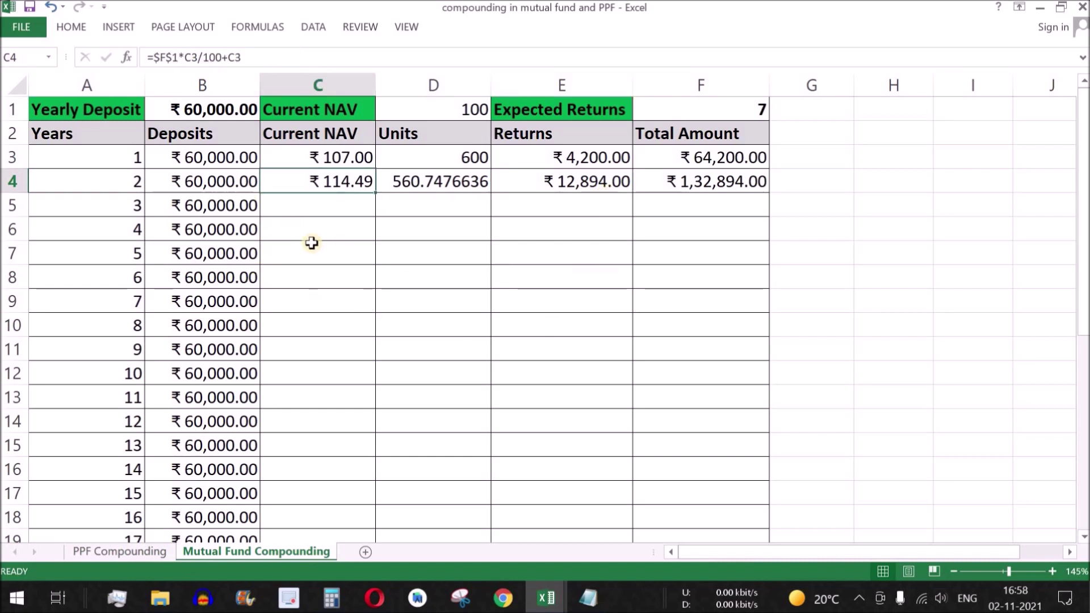
- Fill the Current NAV formula from C4 and the Units formula from D4 down through the remaining years
drag(209, 204, 716, 499)
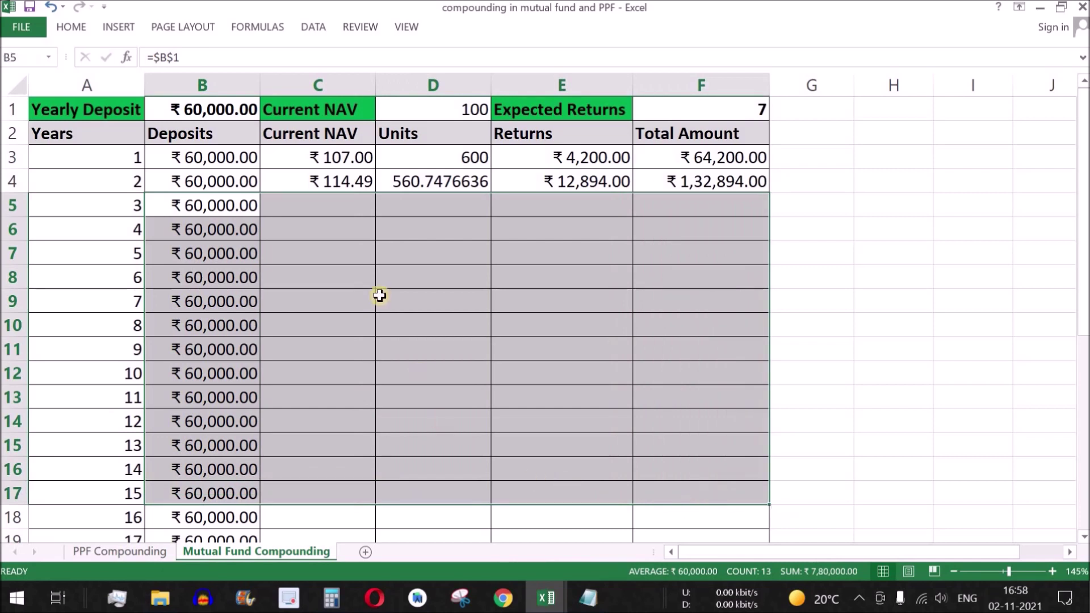
click(337, 181)
double_click(375, 193)
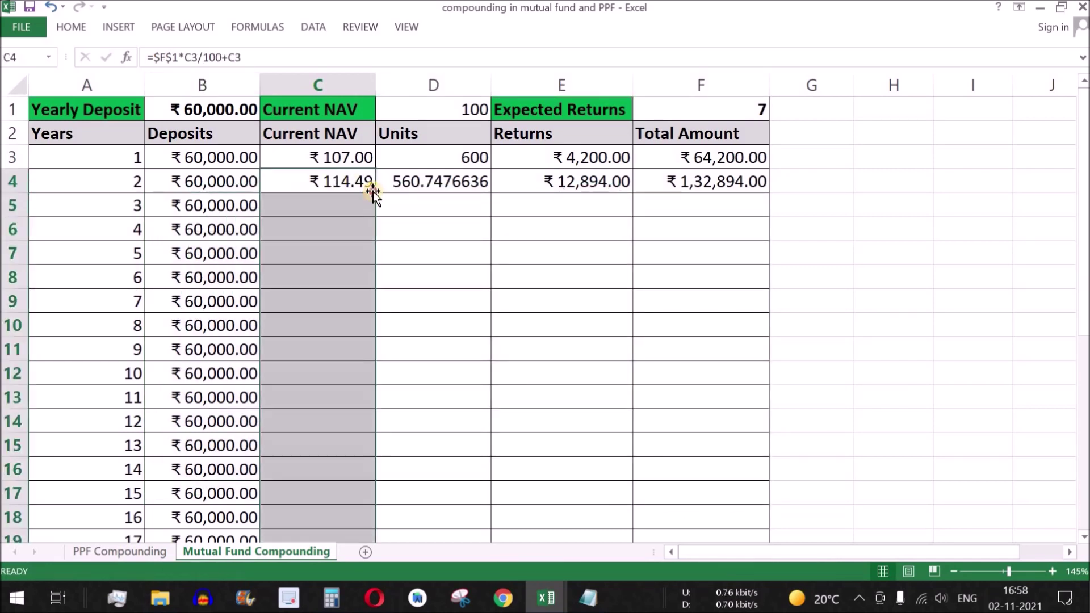
drag(343, 208, 341, 515)
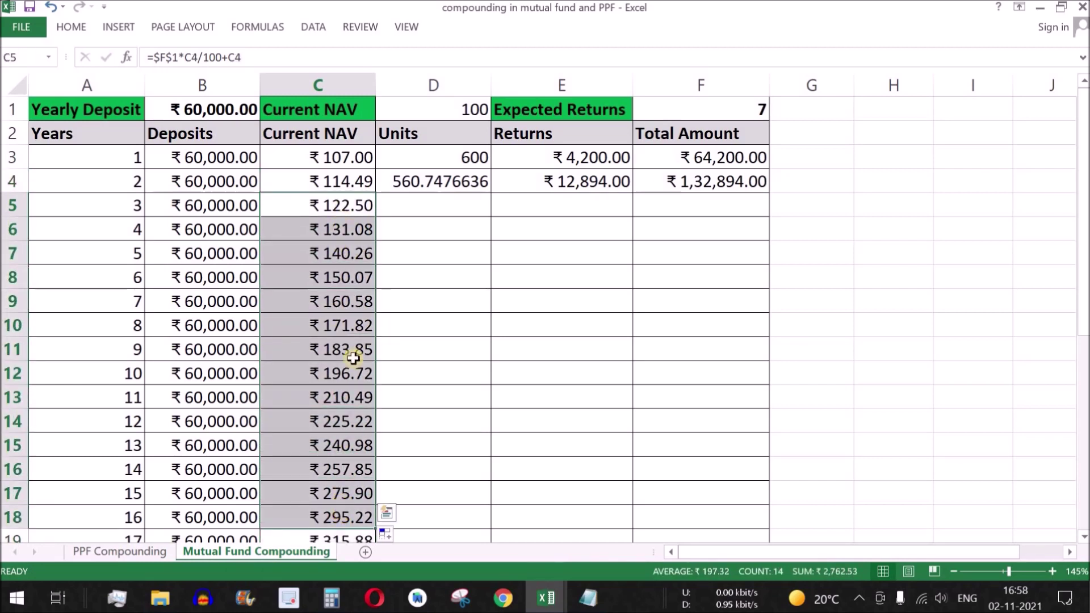
click(344, 309)
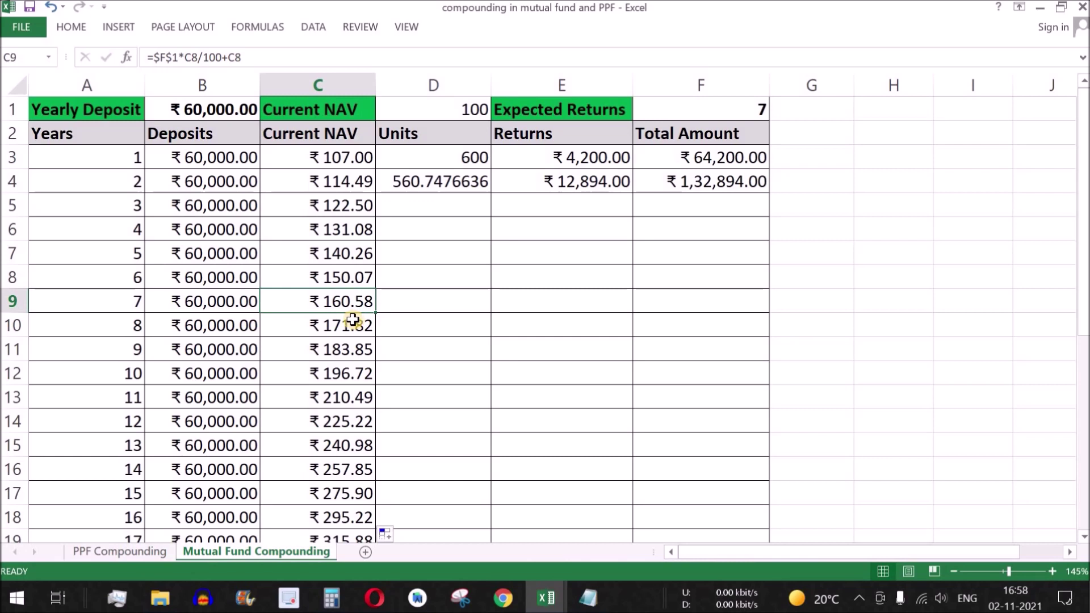
click(448, 180)
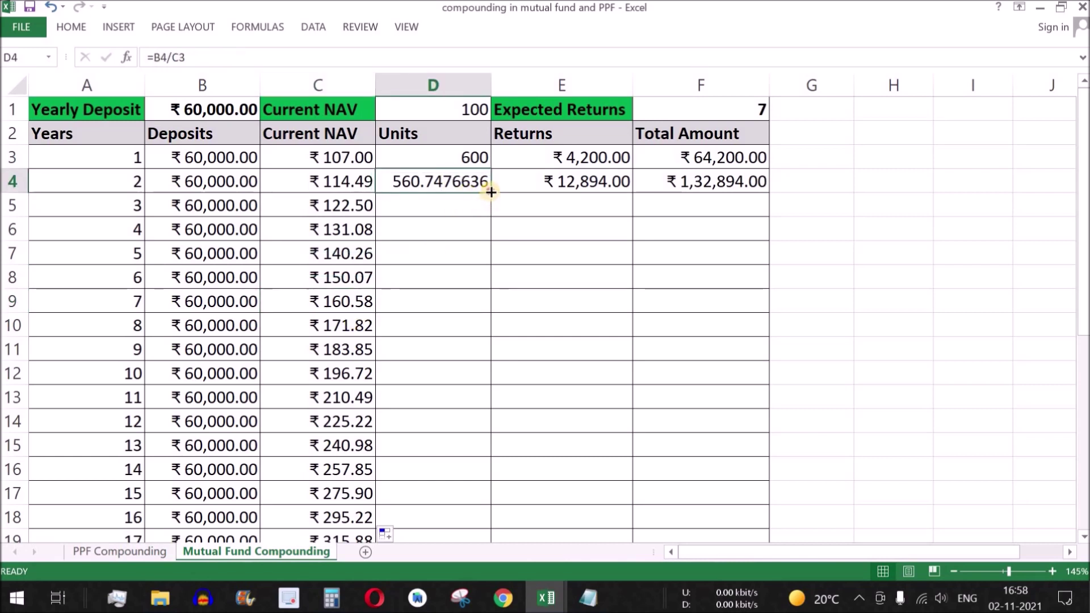
double_click(489, 193)
- Fill the Returns formula from E4 and the Total Amount formula from F4 down through the remaining years
click(613, 185)
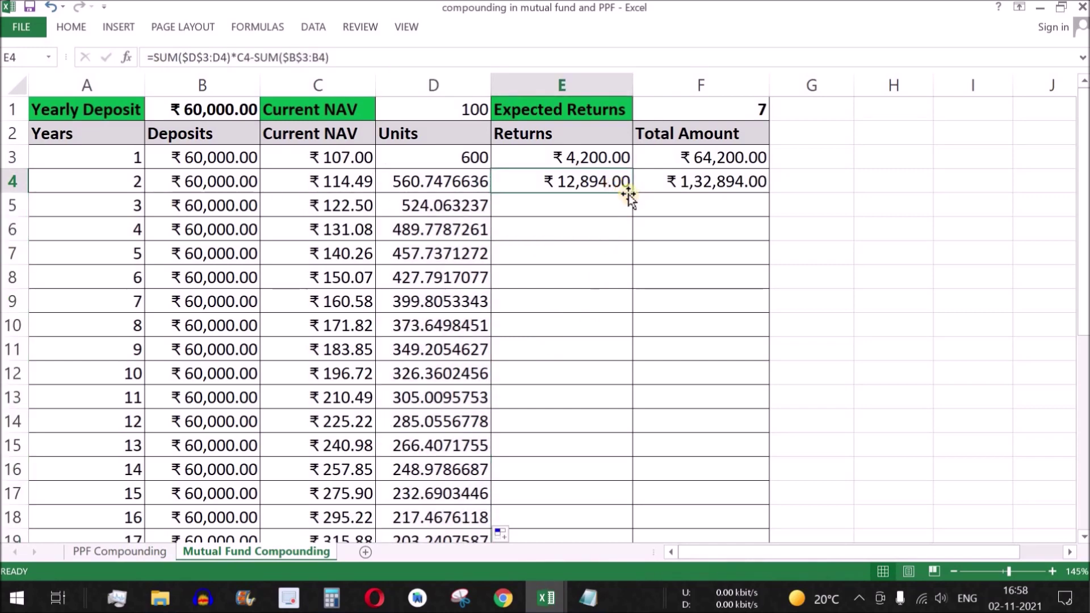
double_click(630, 194)
click(710, 180)
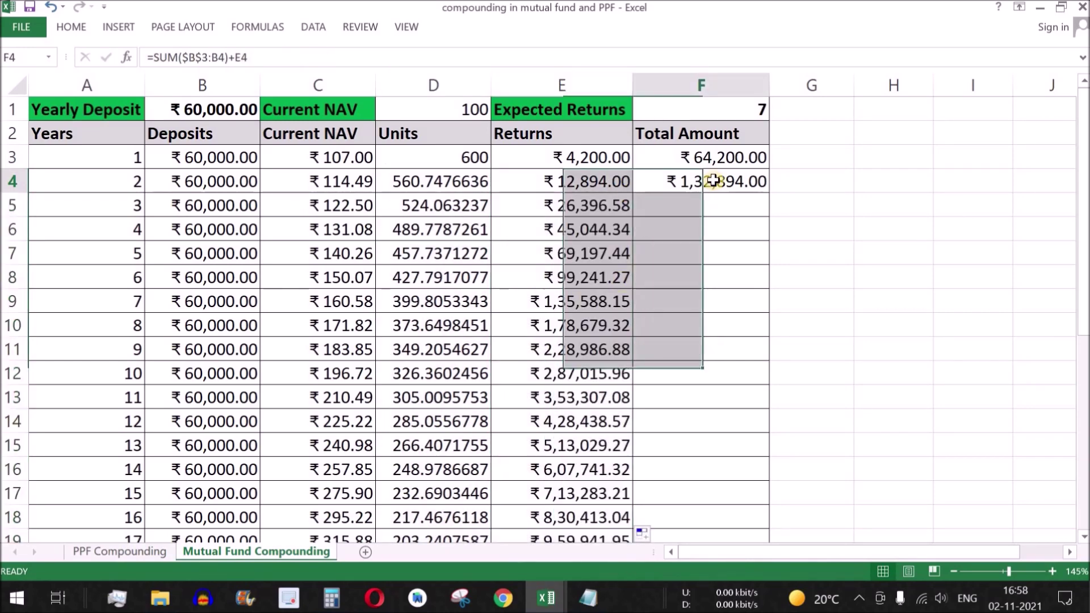
double_click(771, 193)
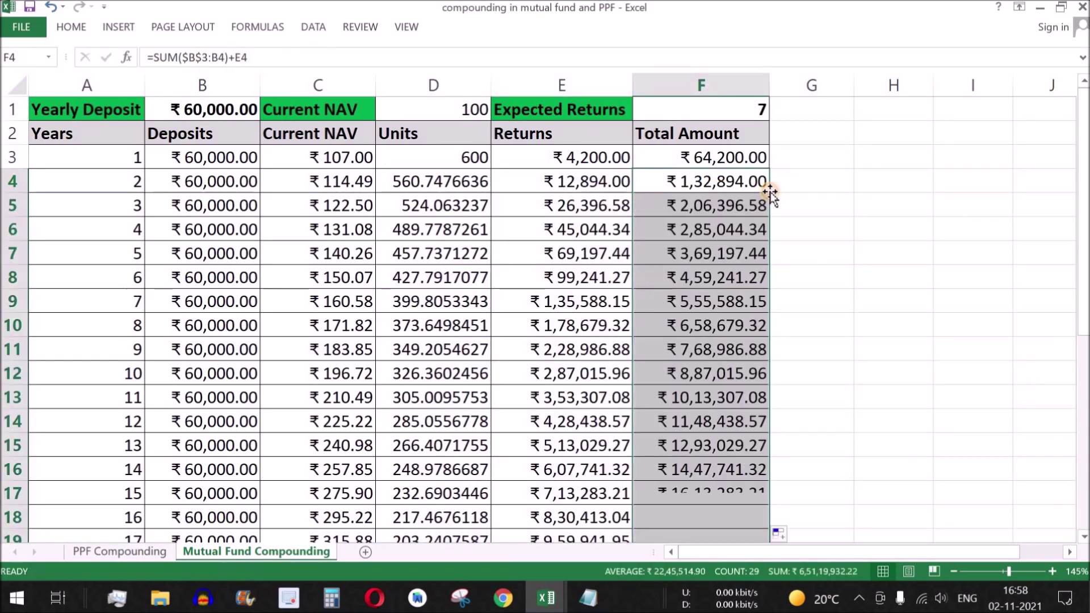
- Compare the year 15 returns and total amount between the Mutual Fund Compounding and PPF Compounding sheets, including the summed PPF returns for years 1 to 15
click(707, 375)
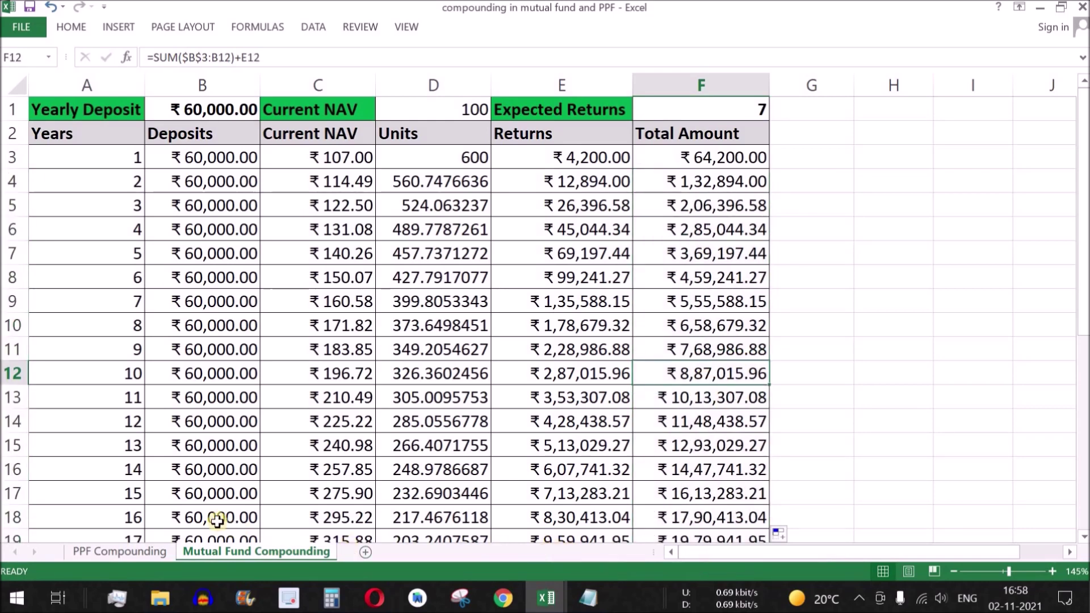
drag(114, 492, 696, 490)
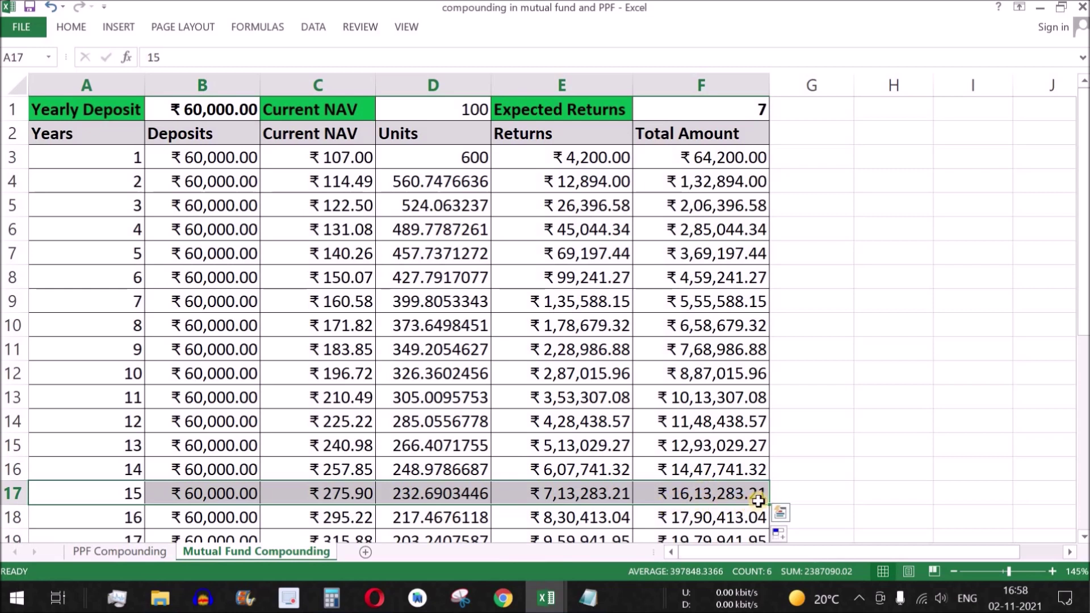
click(124, 552)
drag(127, 500, 482, 500)
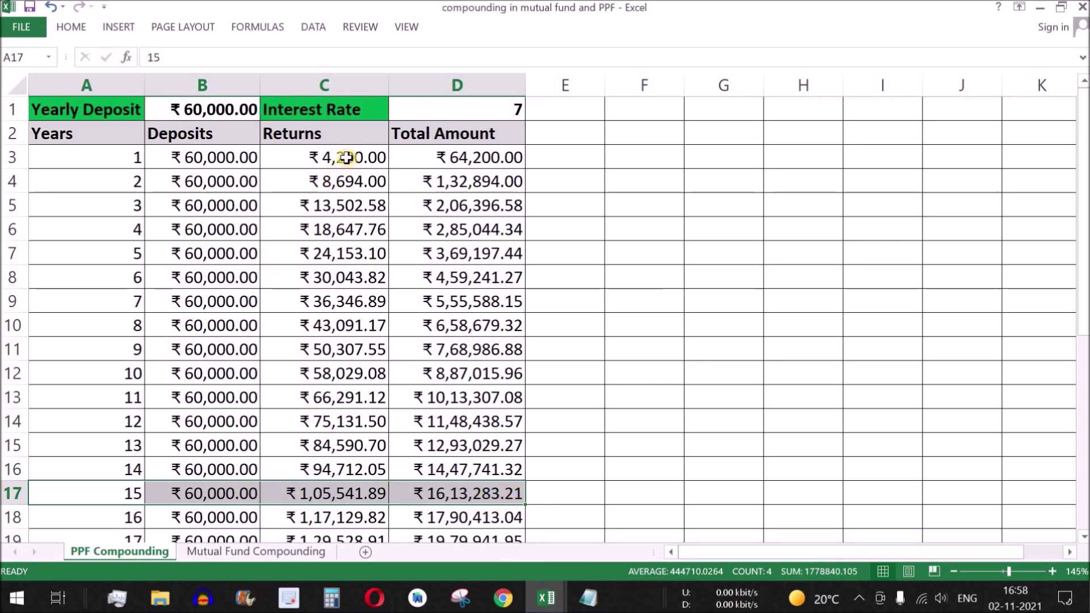
drag(345, 158, 351, 477)
drag(348, 495, 335, 497)
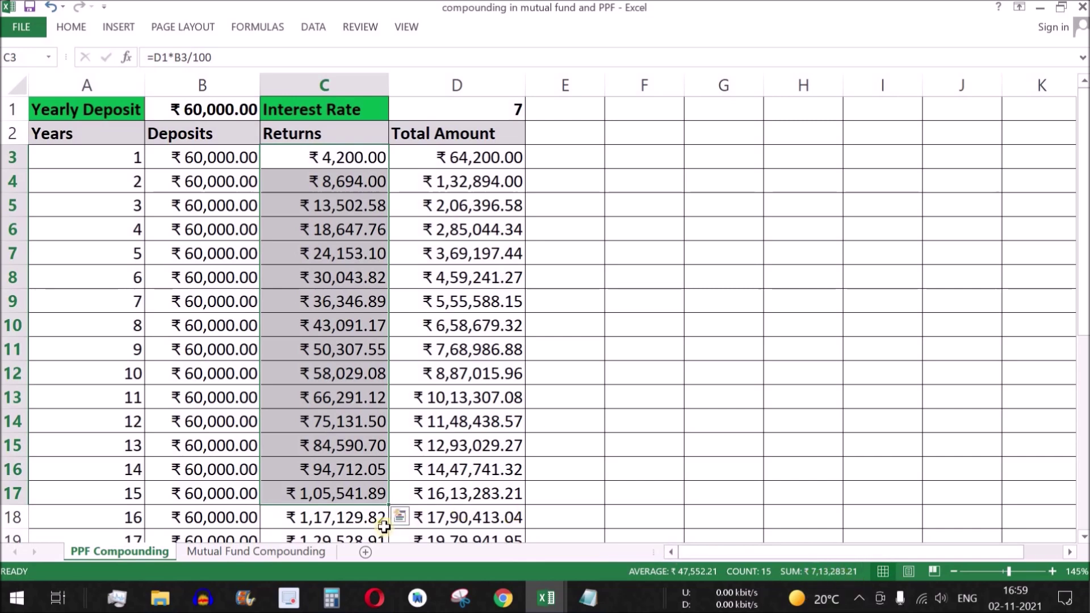
click(282, 548)
click(585, 499)
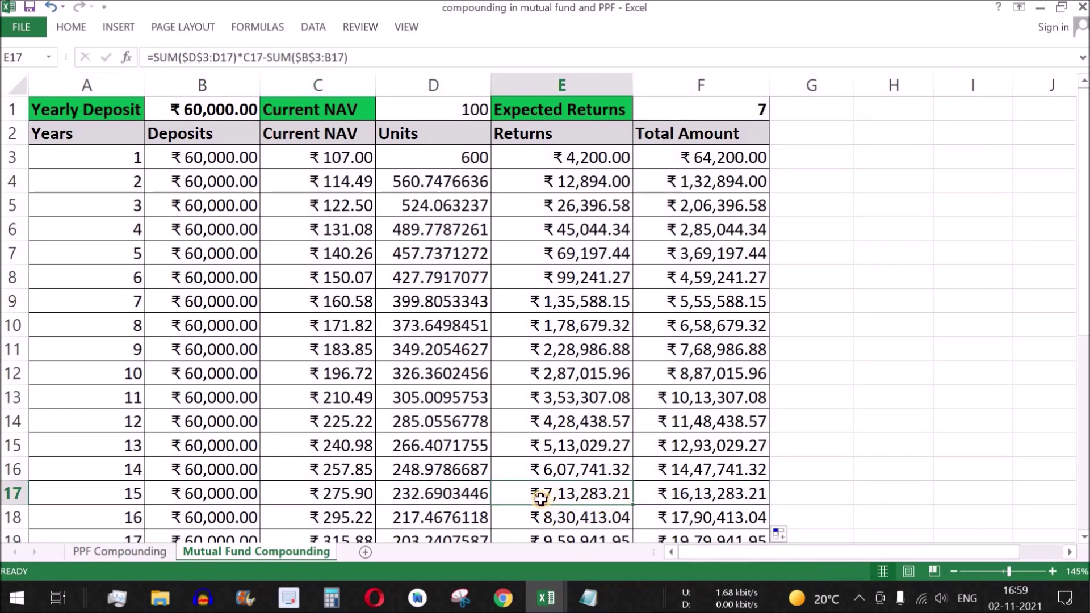
drag(129, 494, 706, 490)
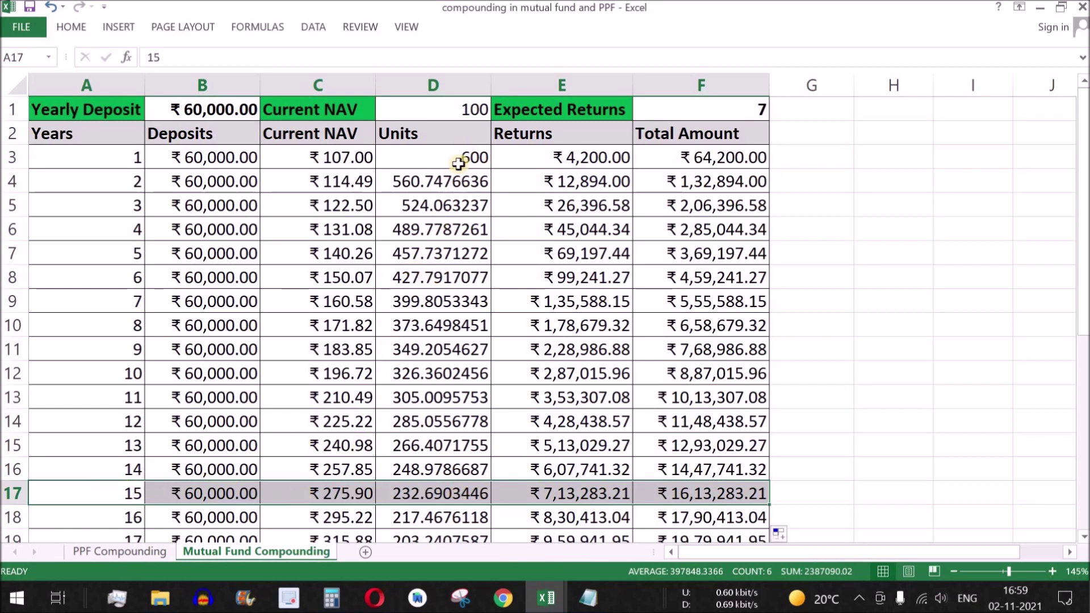
- Examine the units bought each year in the Units column and the year 15 row of the Mutual Fund Compounding sheet
drag(463, 155, 453, 418)
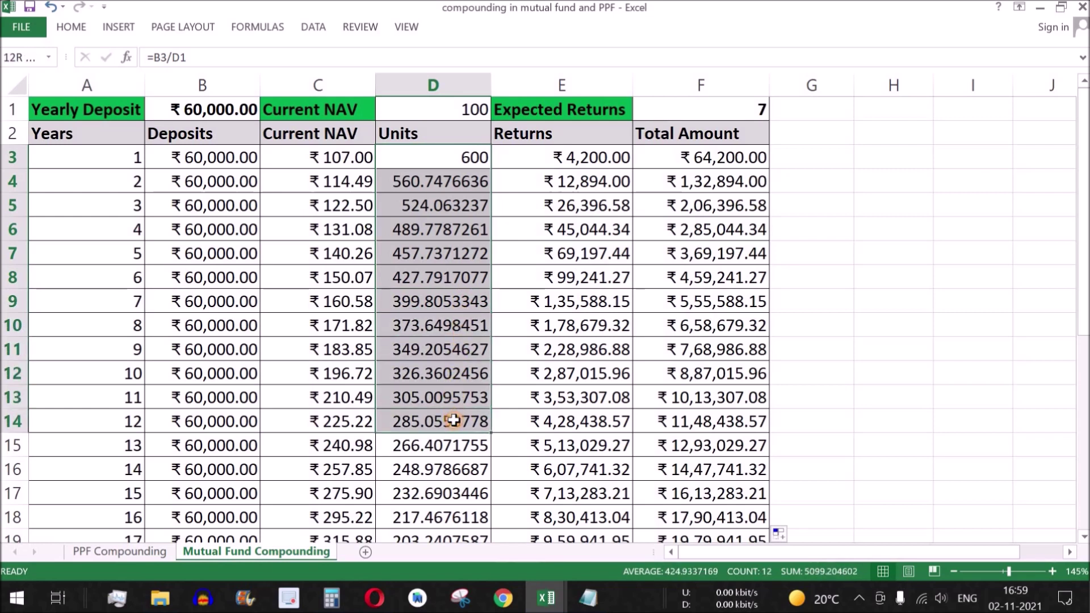
drag(453, 421, 454, 458)
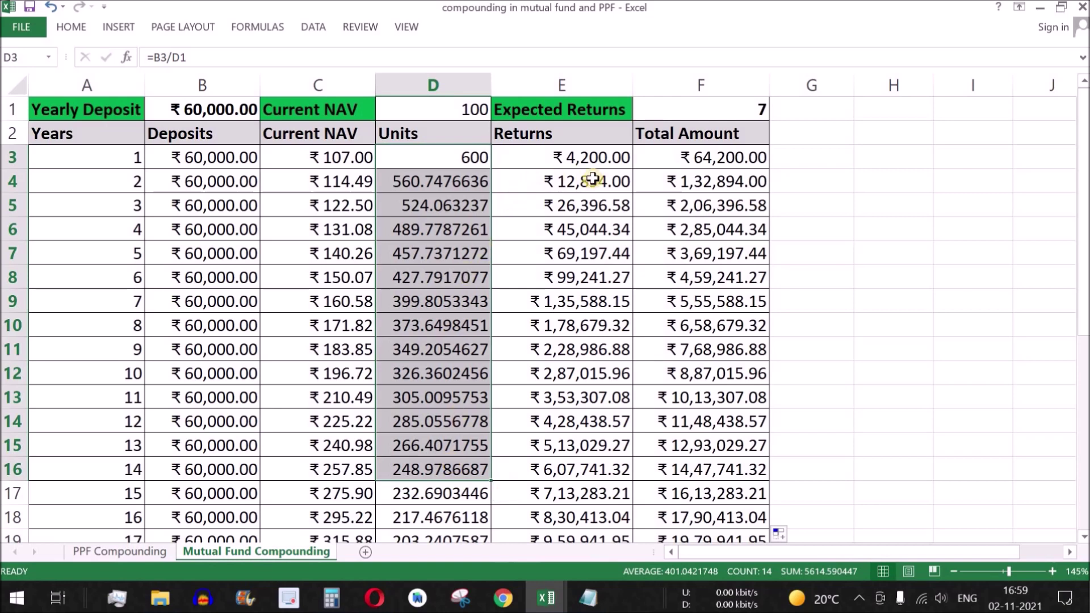
drag(443, 155, 454, 513)
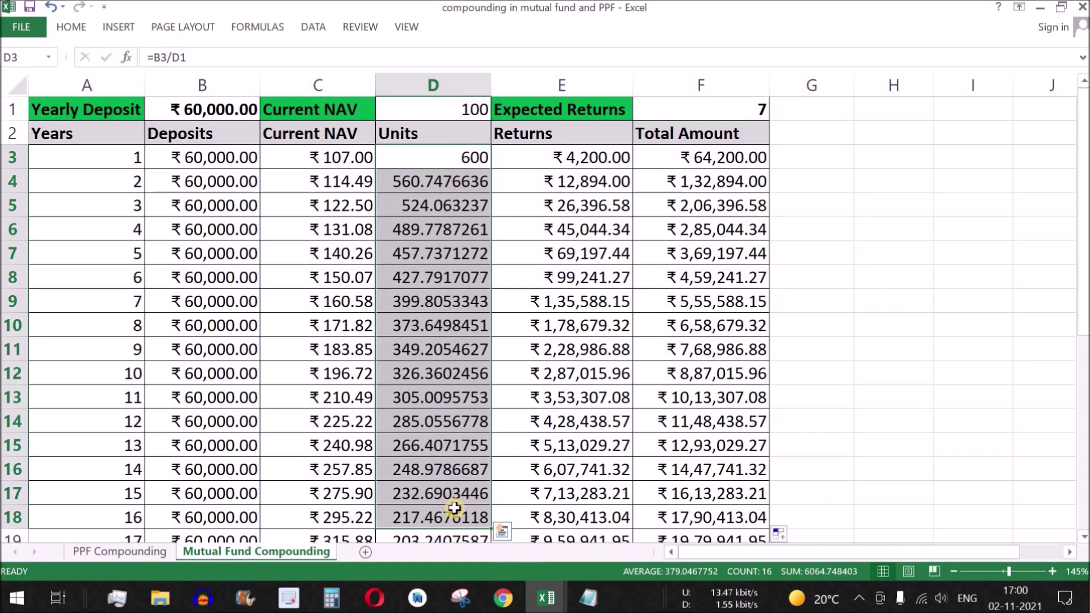
drag(101, 497, 710, 494)
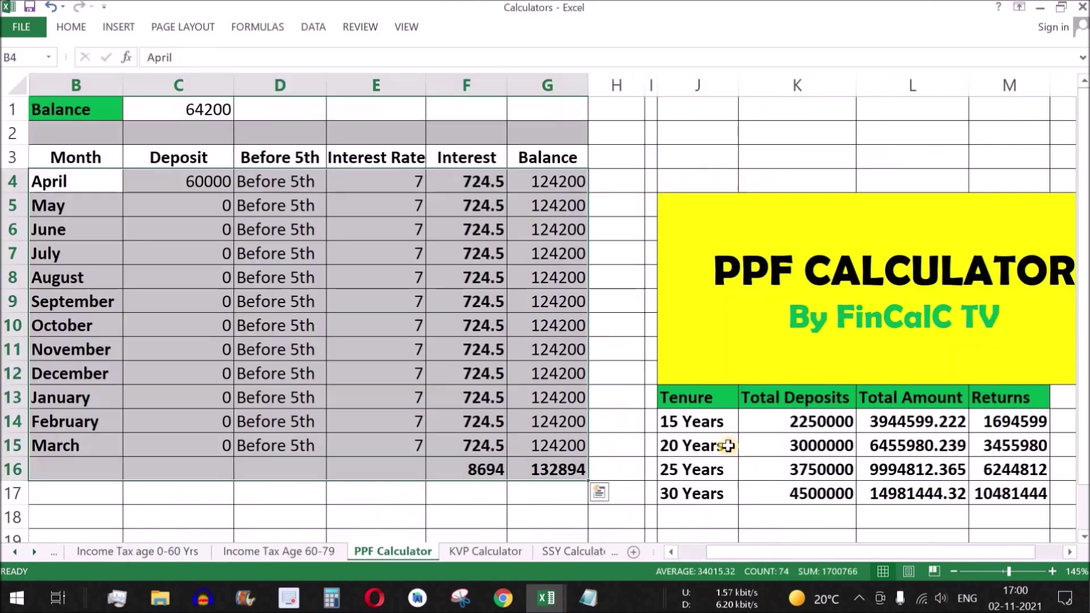
- Review the monthly deposit, interest and balance figures on the PPF Calculator sheet of the Calculators workbook
click(338, 286)
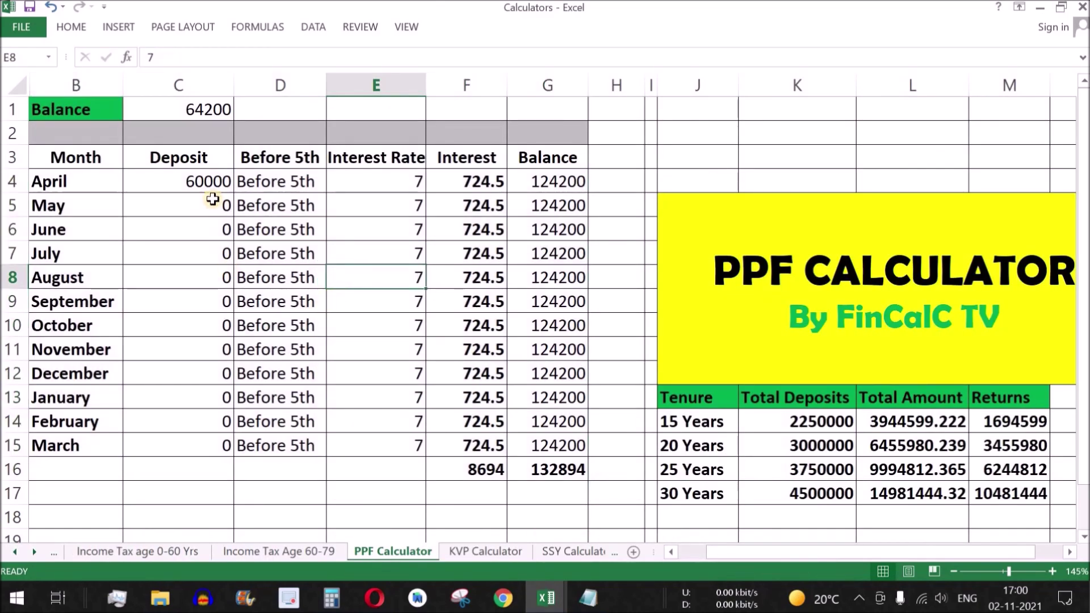
drag(196, 176, 497, 451)
drag(559, 183, 562, 471)
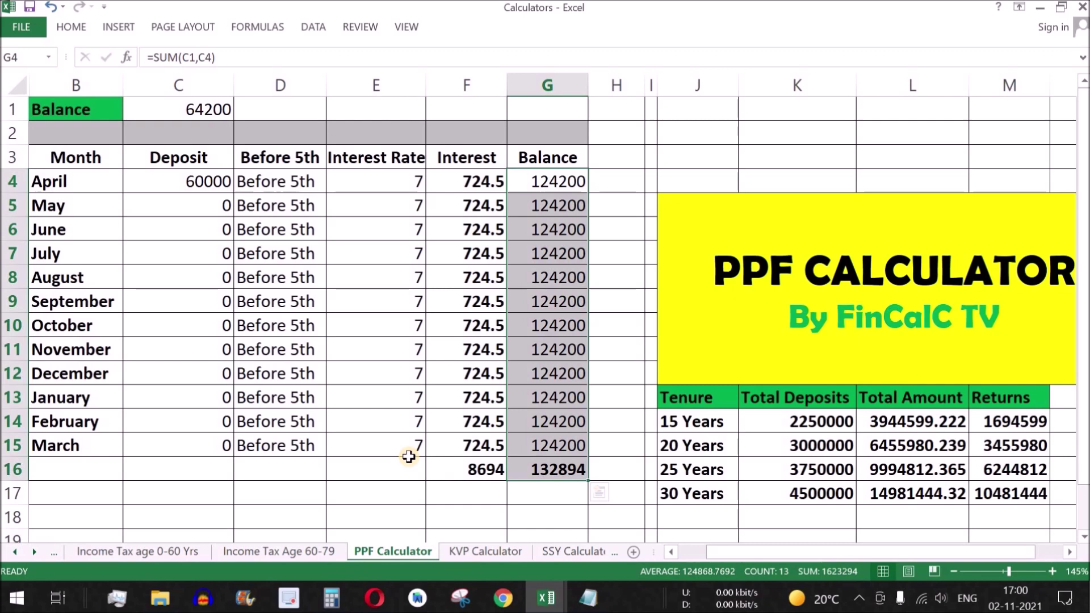
- Review the old and new slab calculations on the Income Tax age 0-60 Yrs sheet
click(156, 551)
click(196, 219)
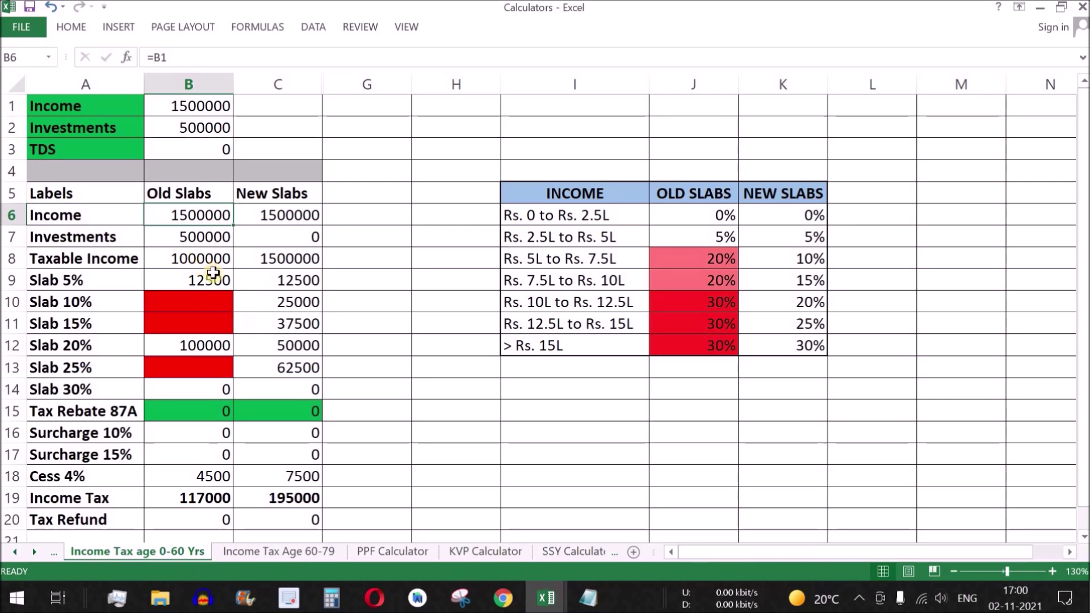
drag(182, 195, 295, 513)
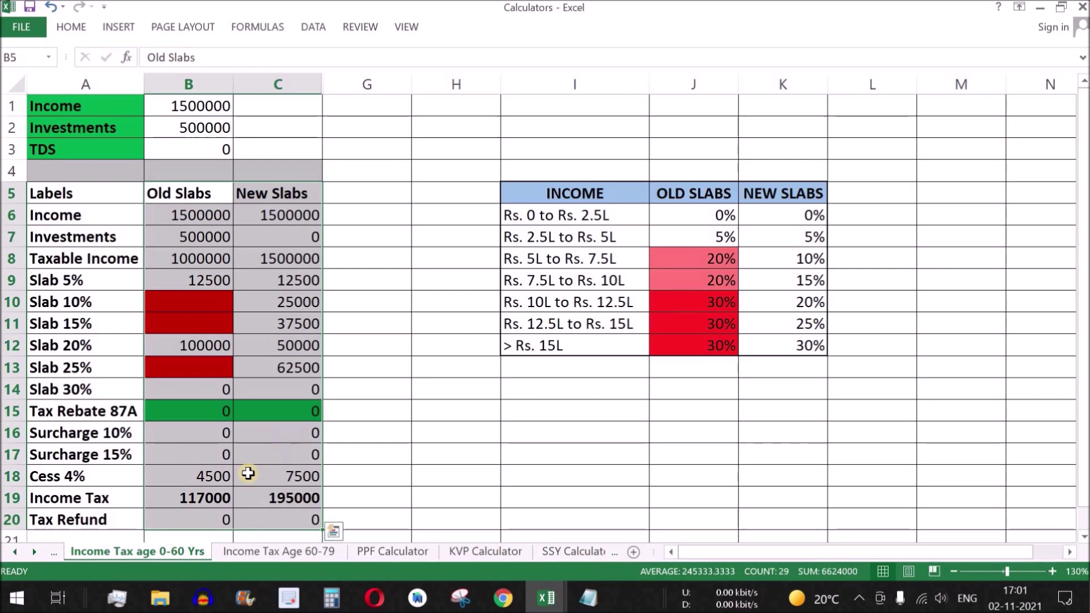
- Examine the Lumpsum and Systematic Investment Plan (SIP) tables on the Mutual Funds Returns sheet, including the monthly dates, amounts, NAV and units
click(320, 554)
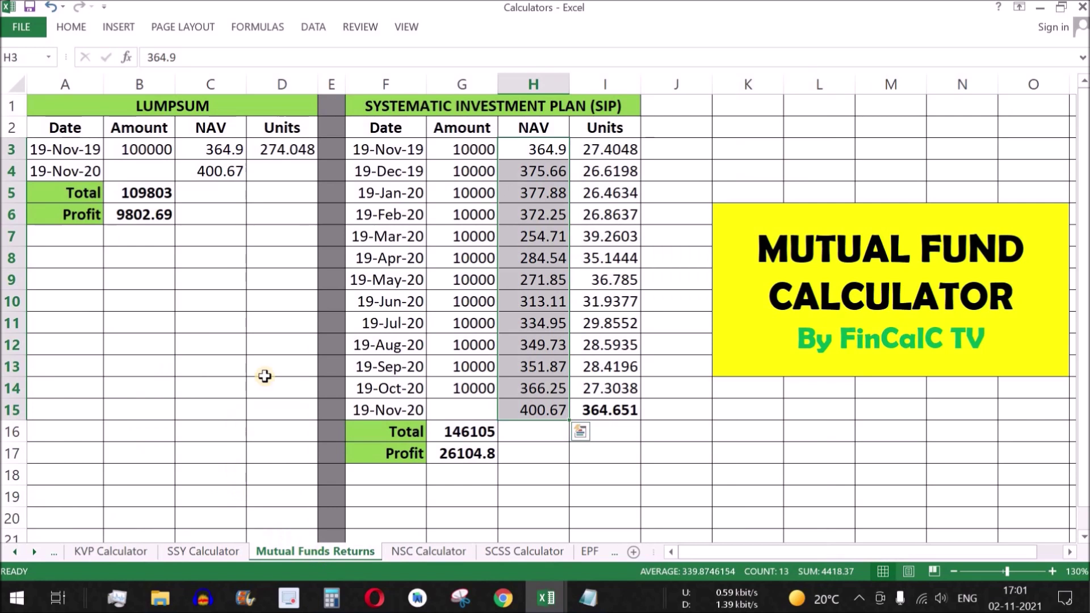
click(216, 108)
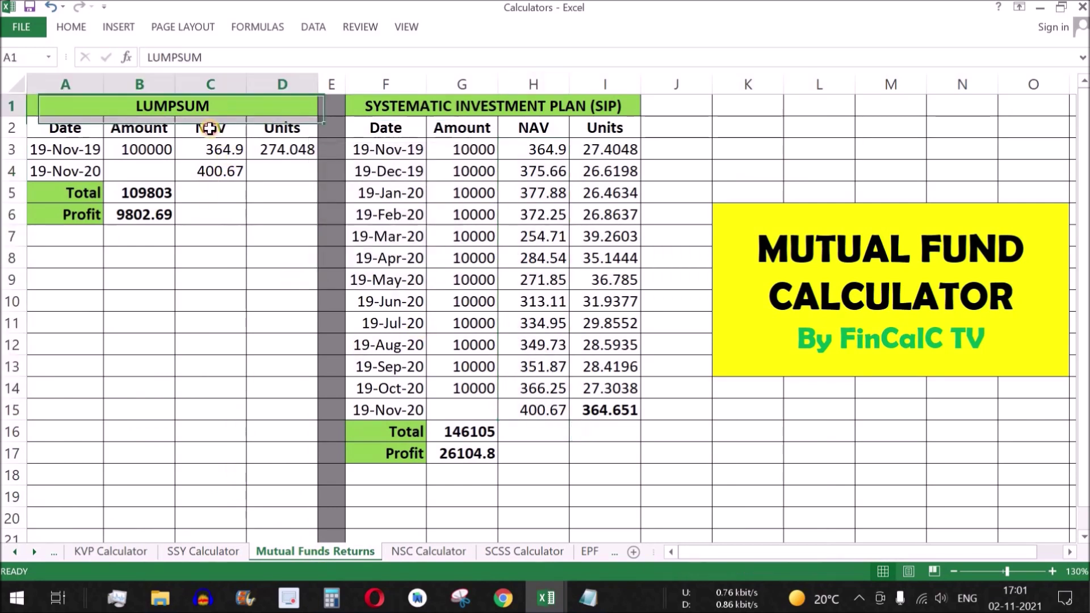
drag(178, 124, 180, 212)
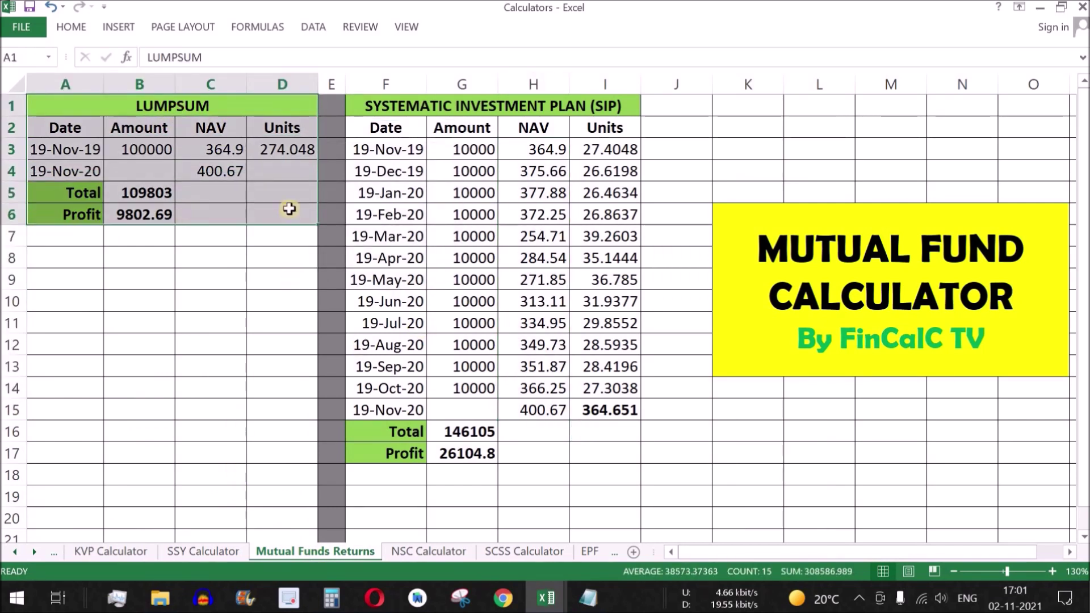
click(525, 105)
drag(513, 105, 518, 413)
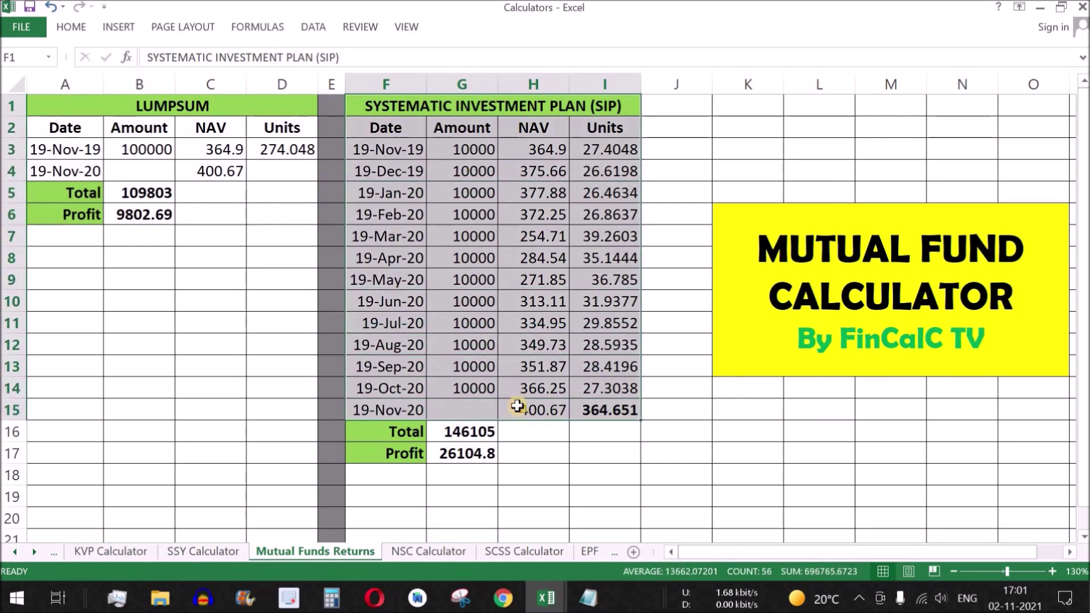
drag(401, 153, 408, 392)
drag(560, 151, 545, 389)
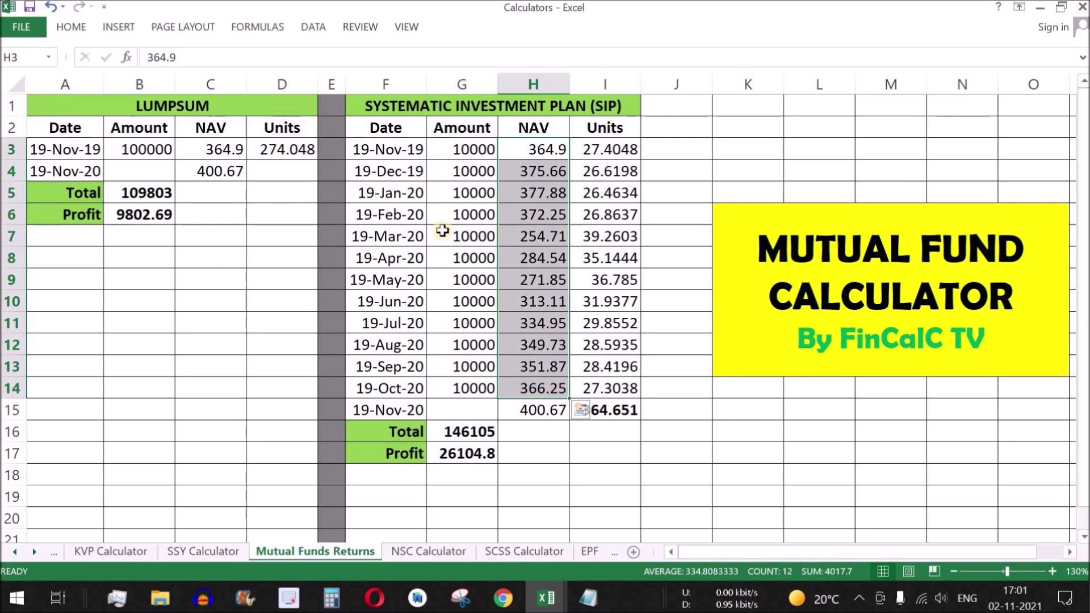
drag(471, 149, 607, 412)
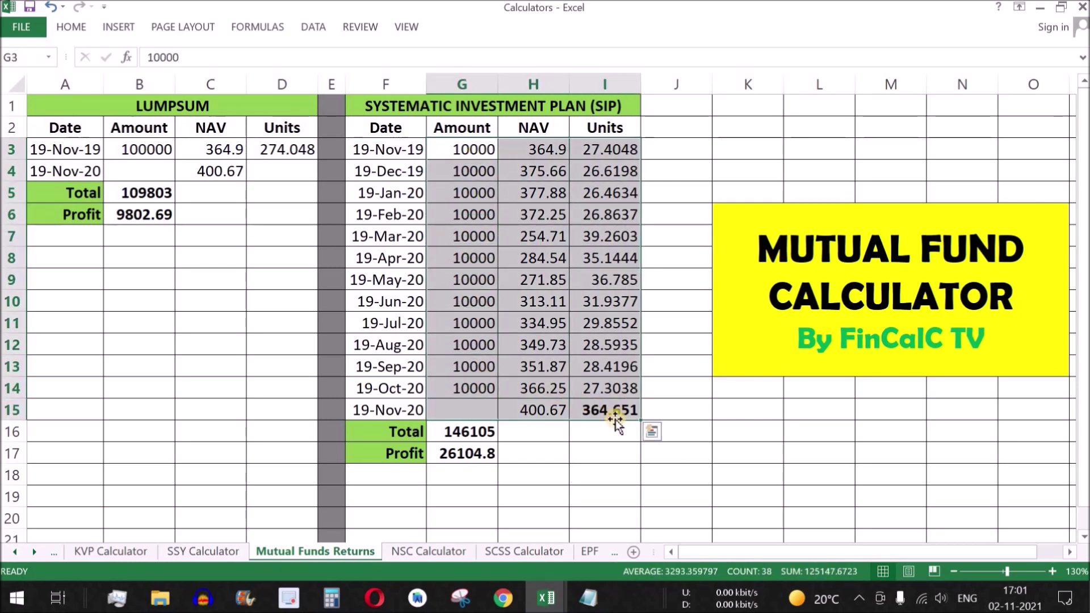
drag(210, 106, 185, 216)
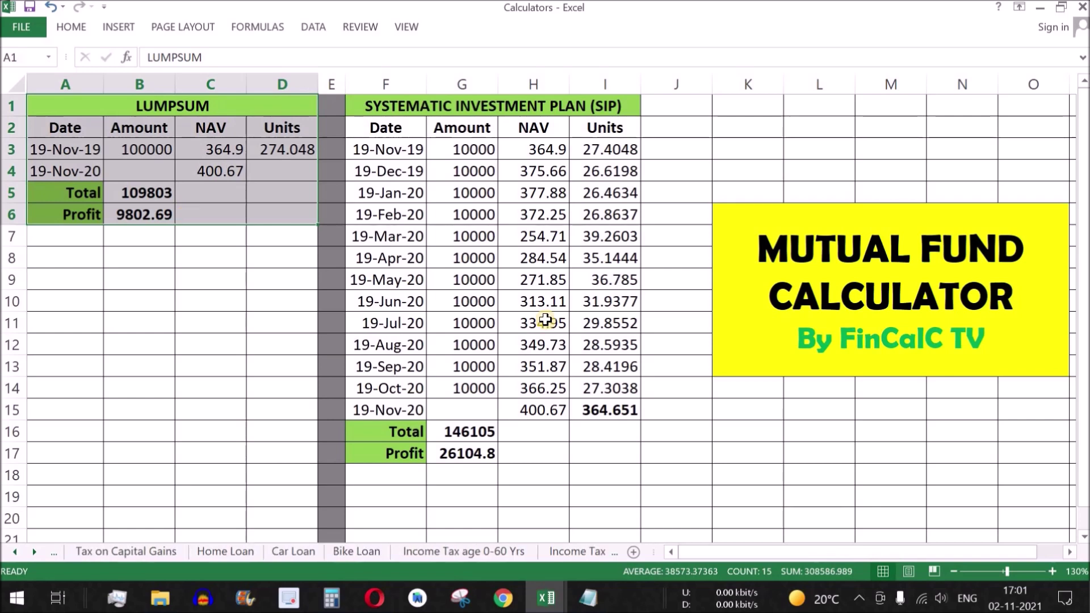
- Review the EMI, principal and interest columns on the Home Loan sheet and view the Car Loan and Bike Loan sheets
click(241, 549)
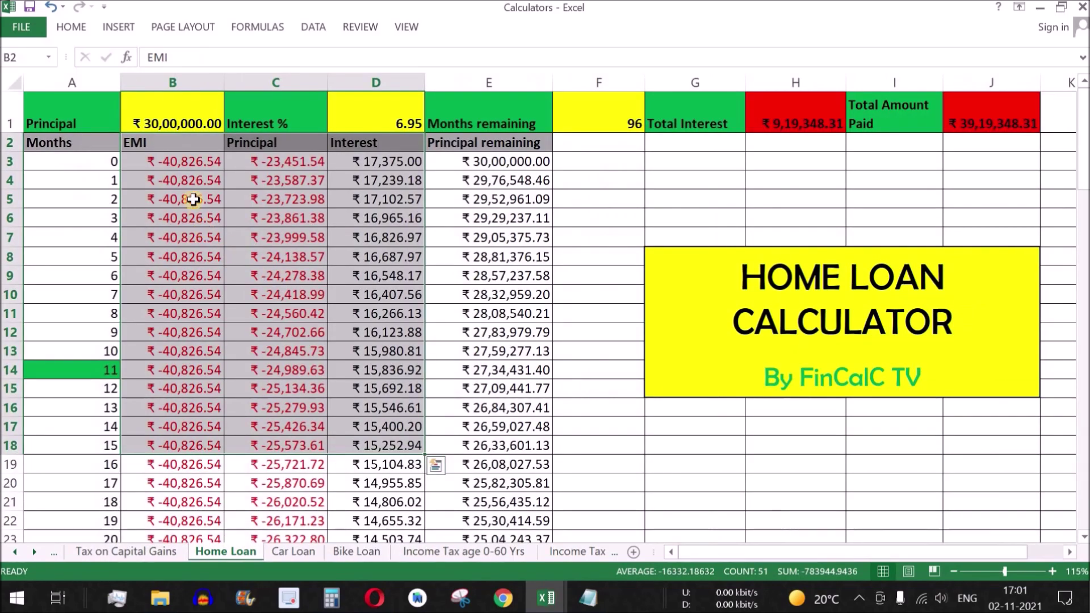
drag(177, 145, 224, 407)
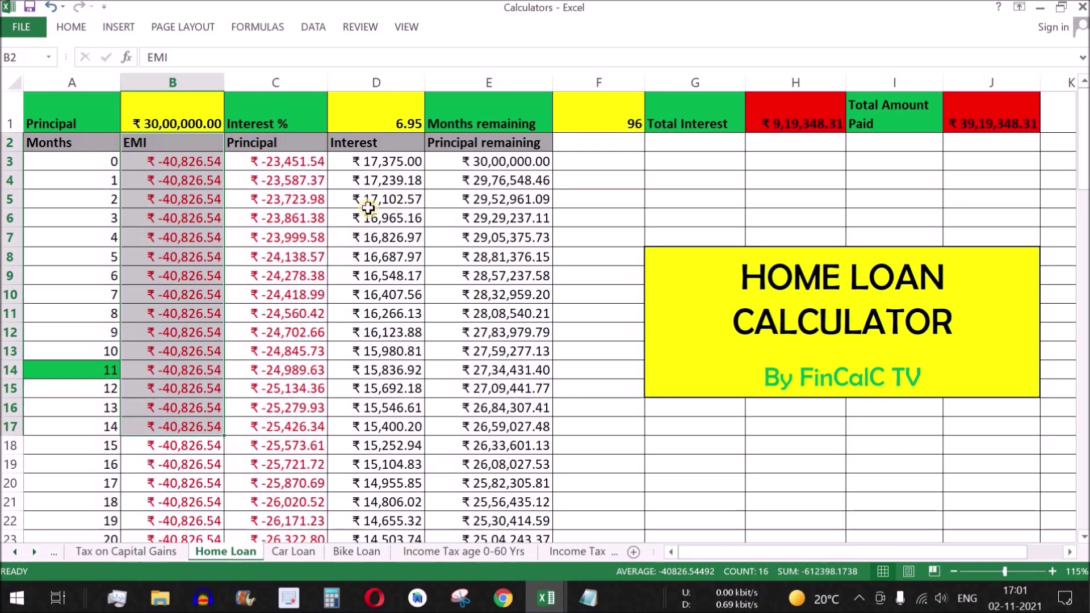
drag(280, 143, 403, 500)
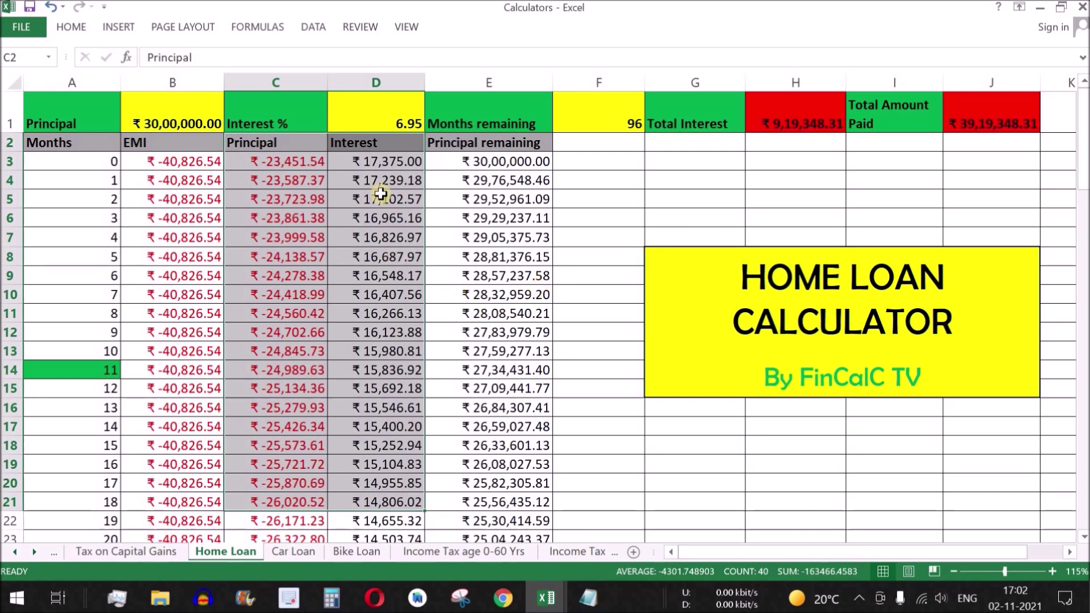
drag(376, 144, 389, 525)
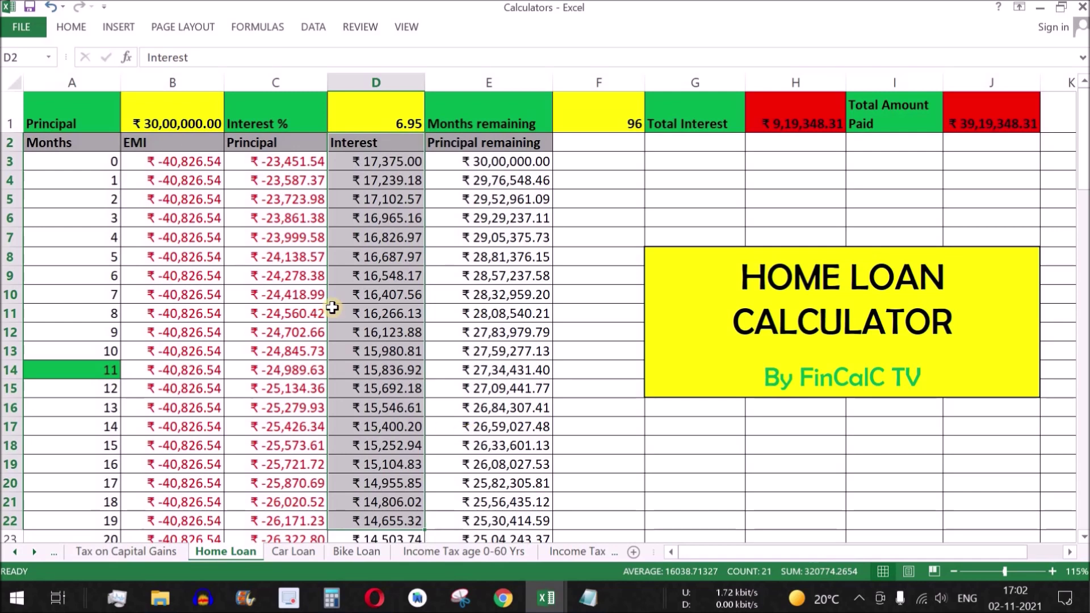
click(295, 552)
click(357, 552)
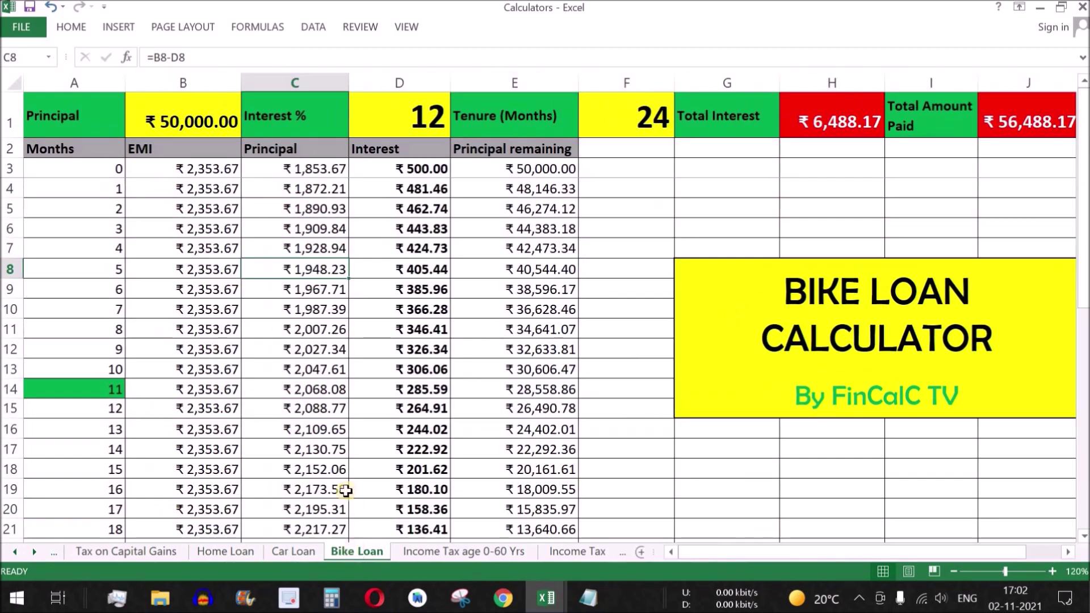